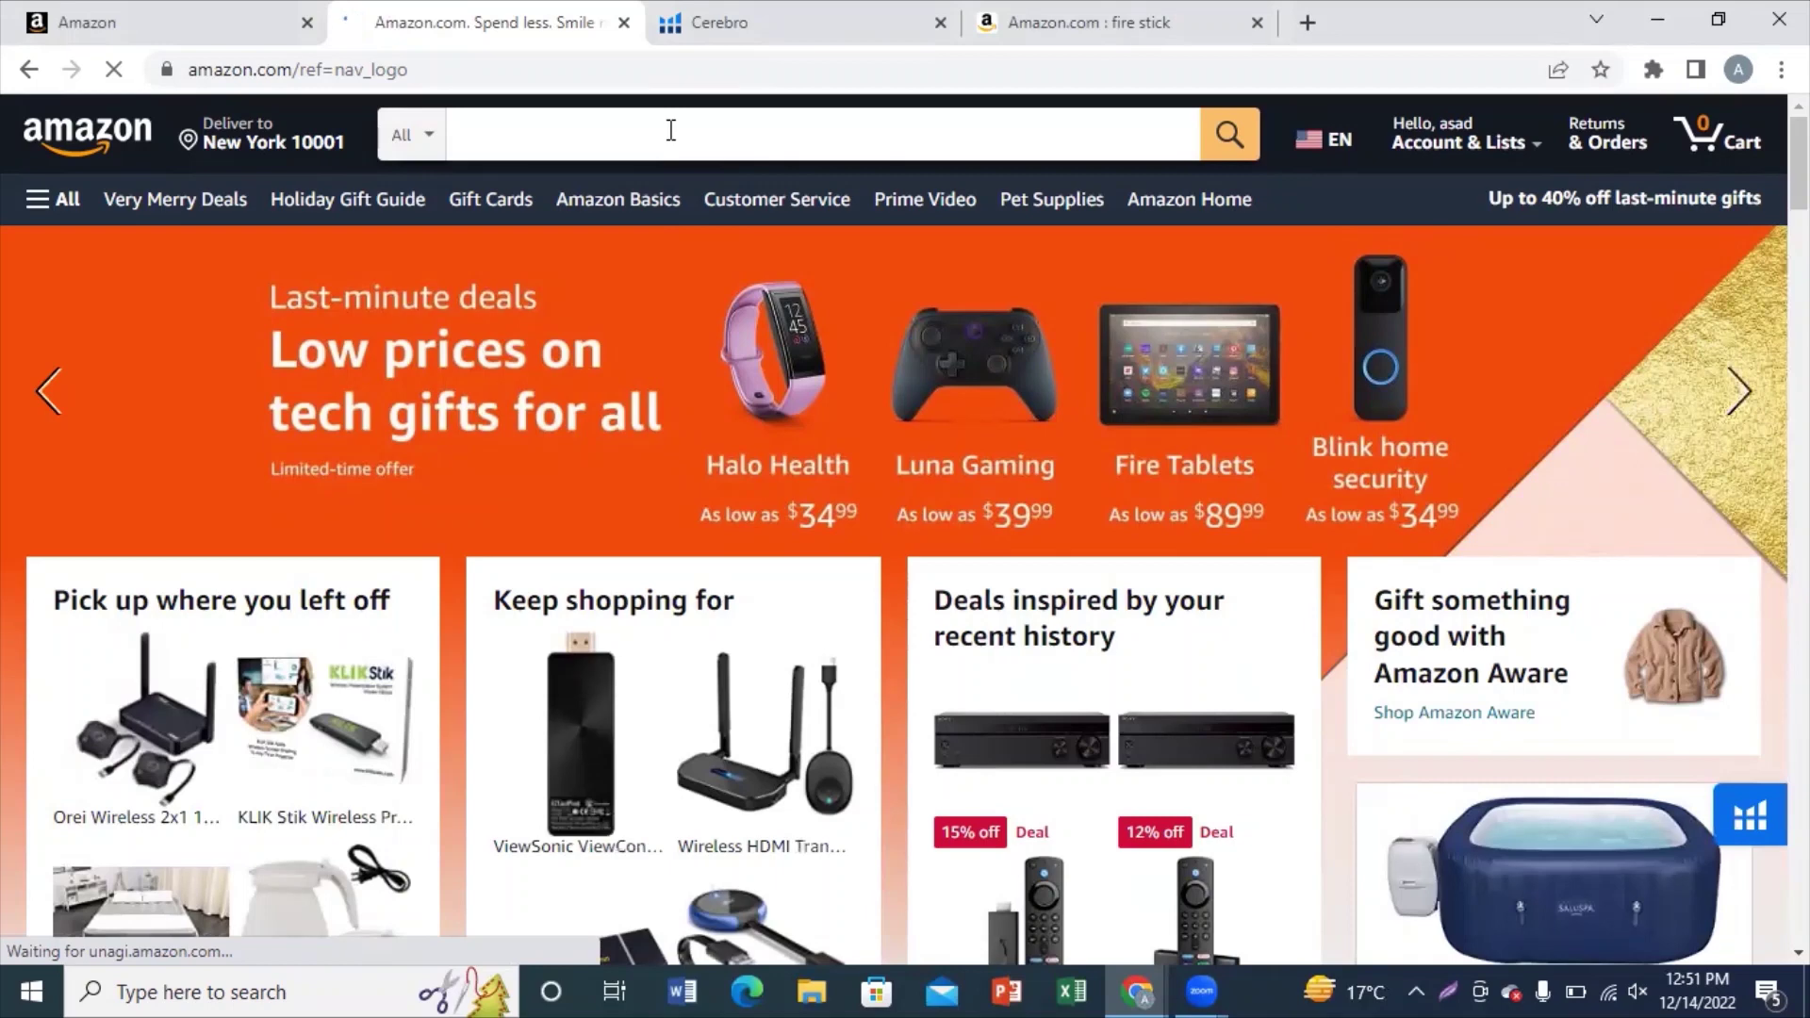
Step: Search Amazon for 'wireless presentation dongle'
click(670, 130)
text(wir)
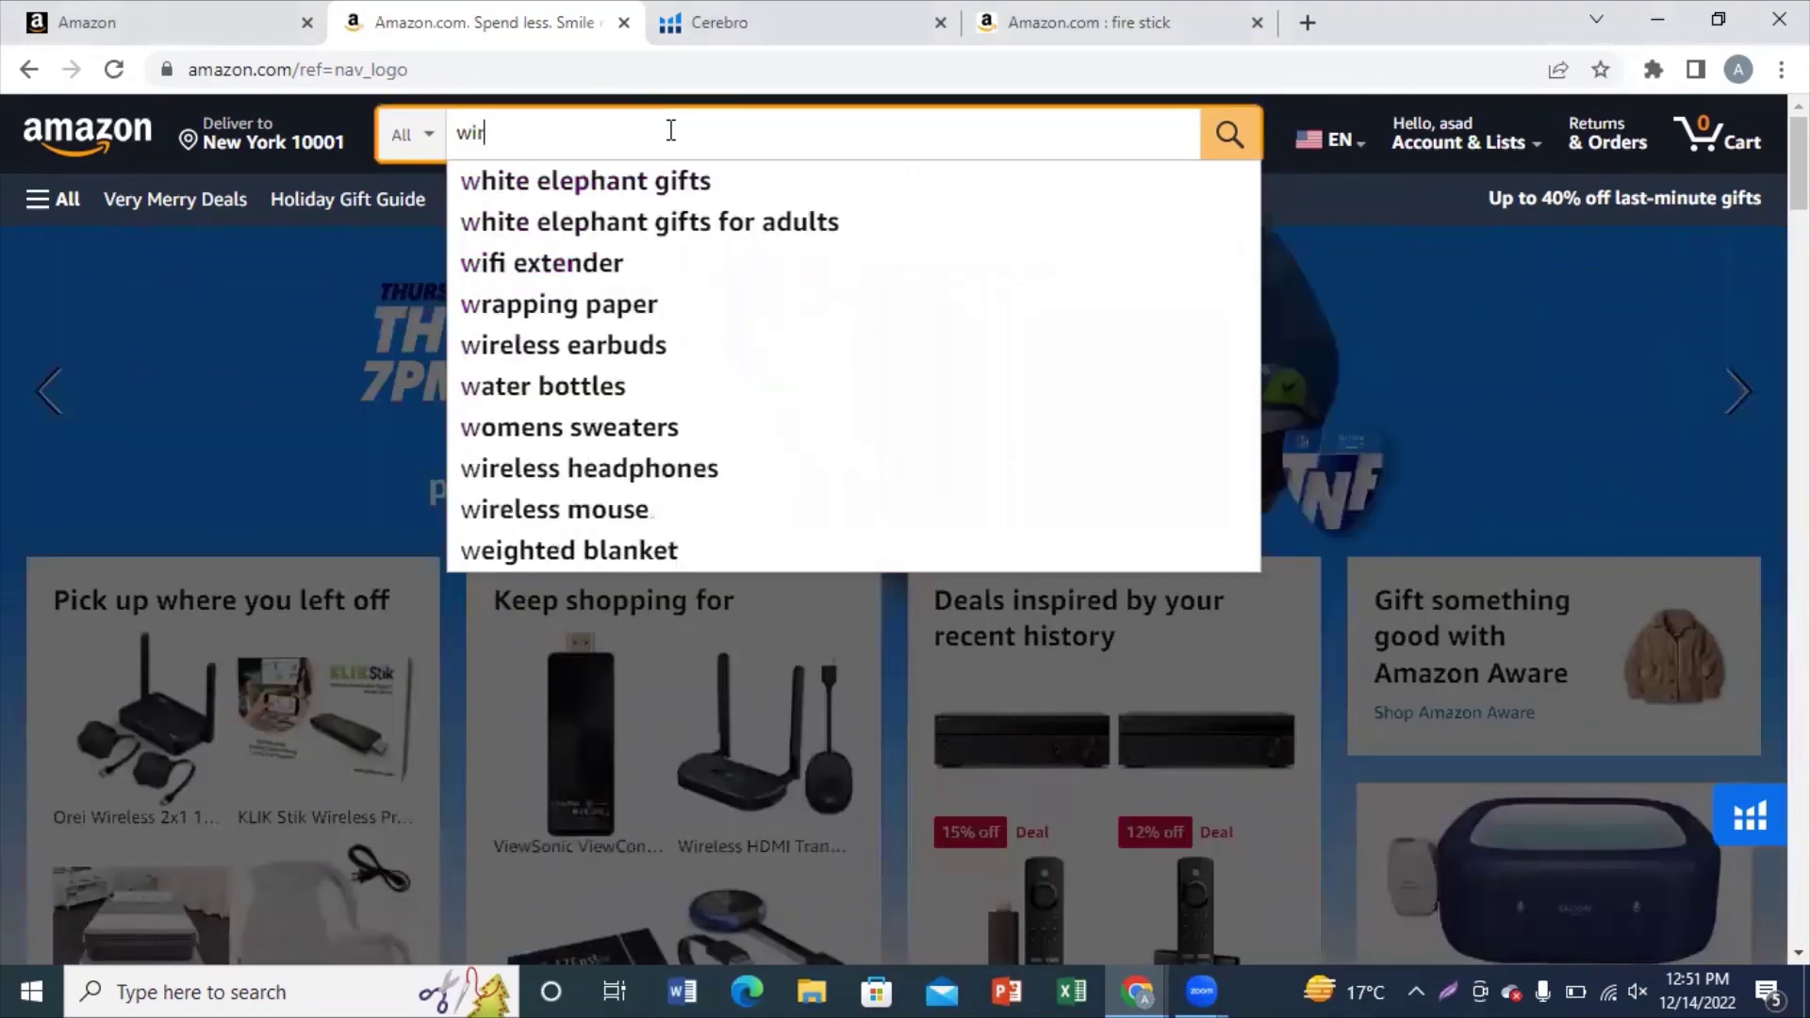
text(eless presenta)
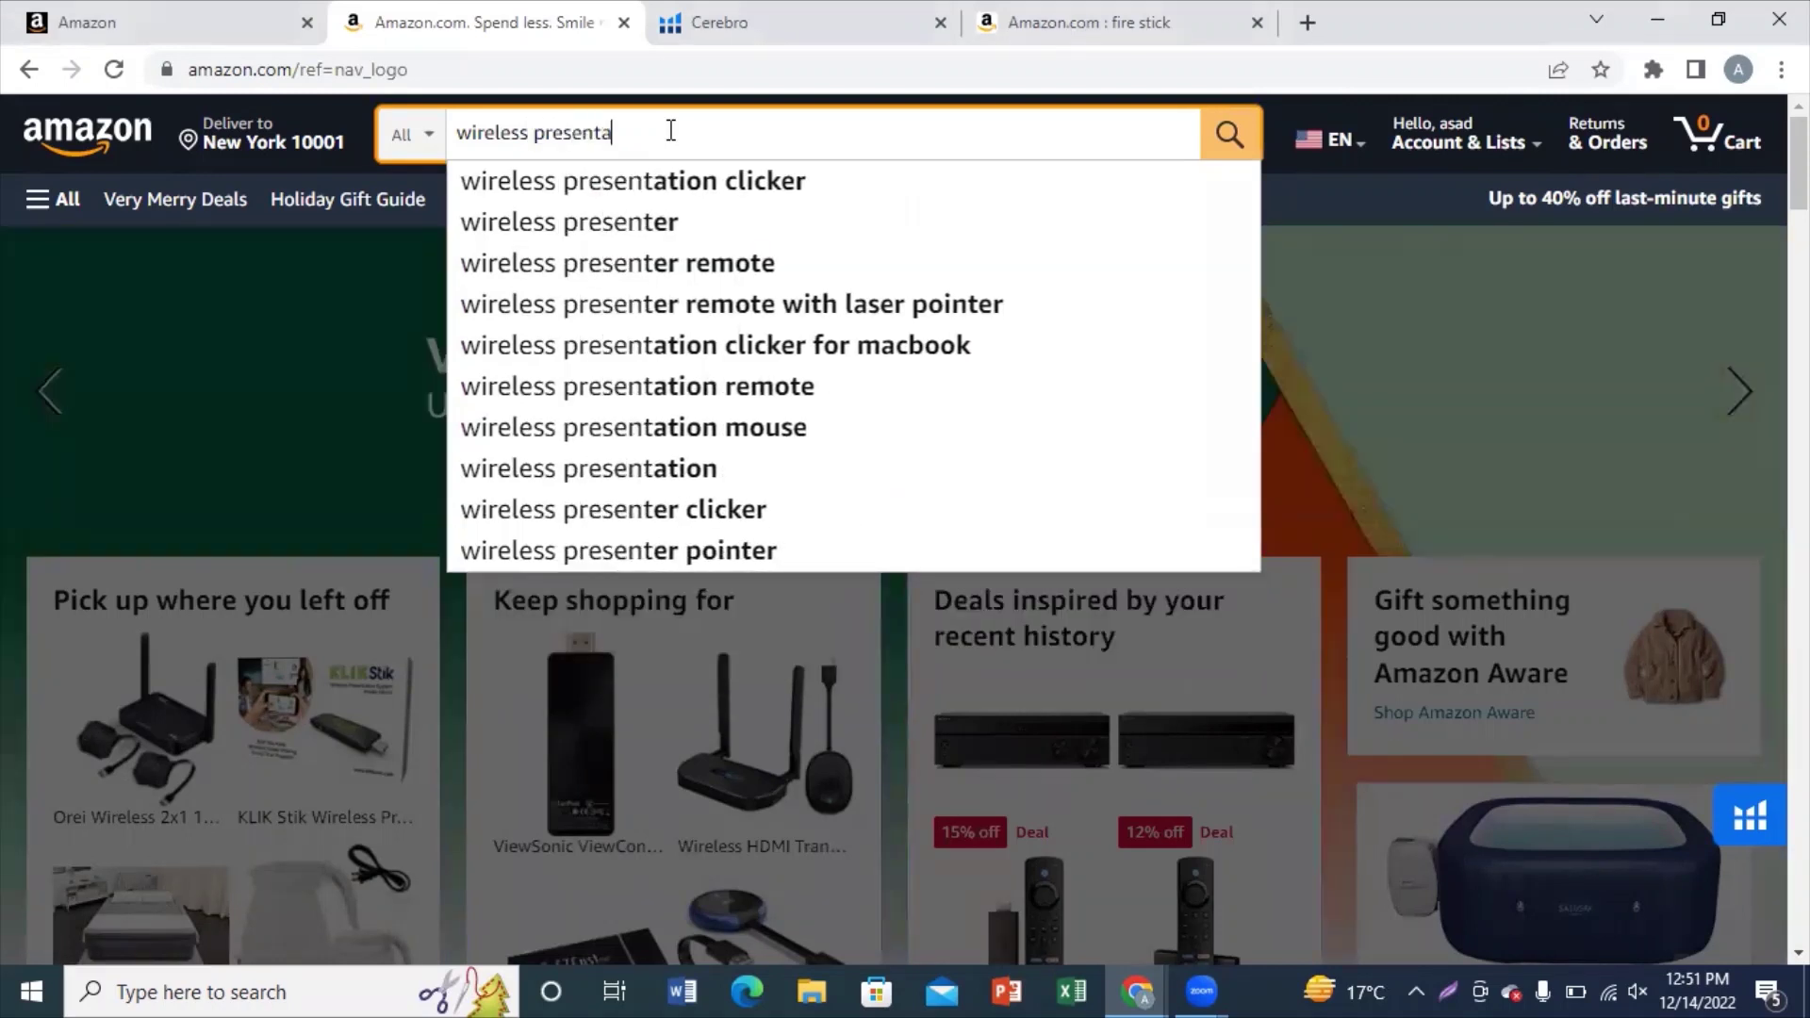
text(tion)
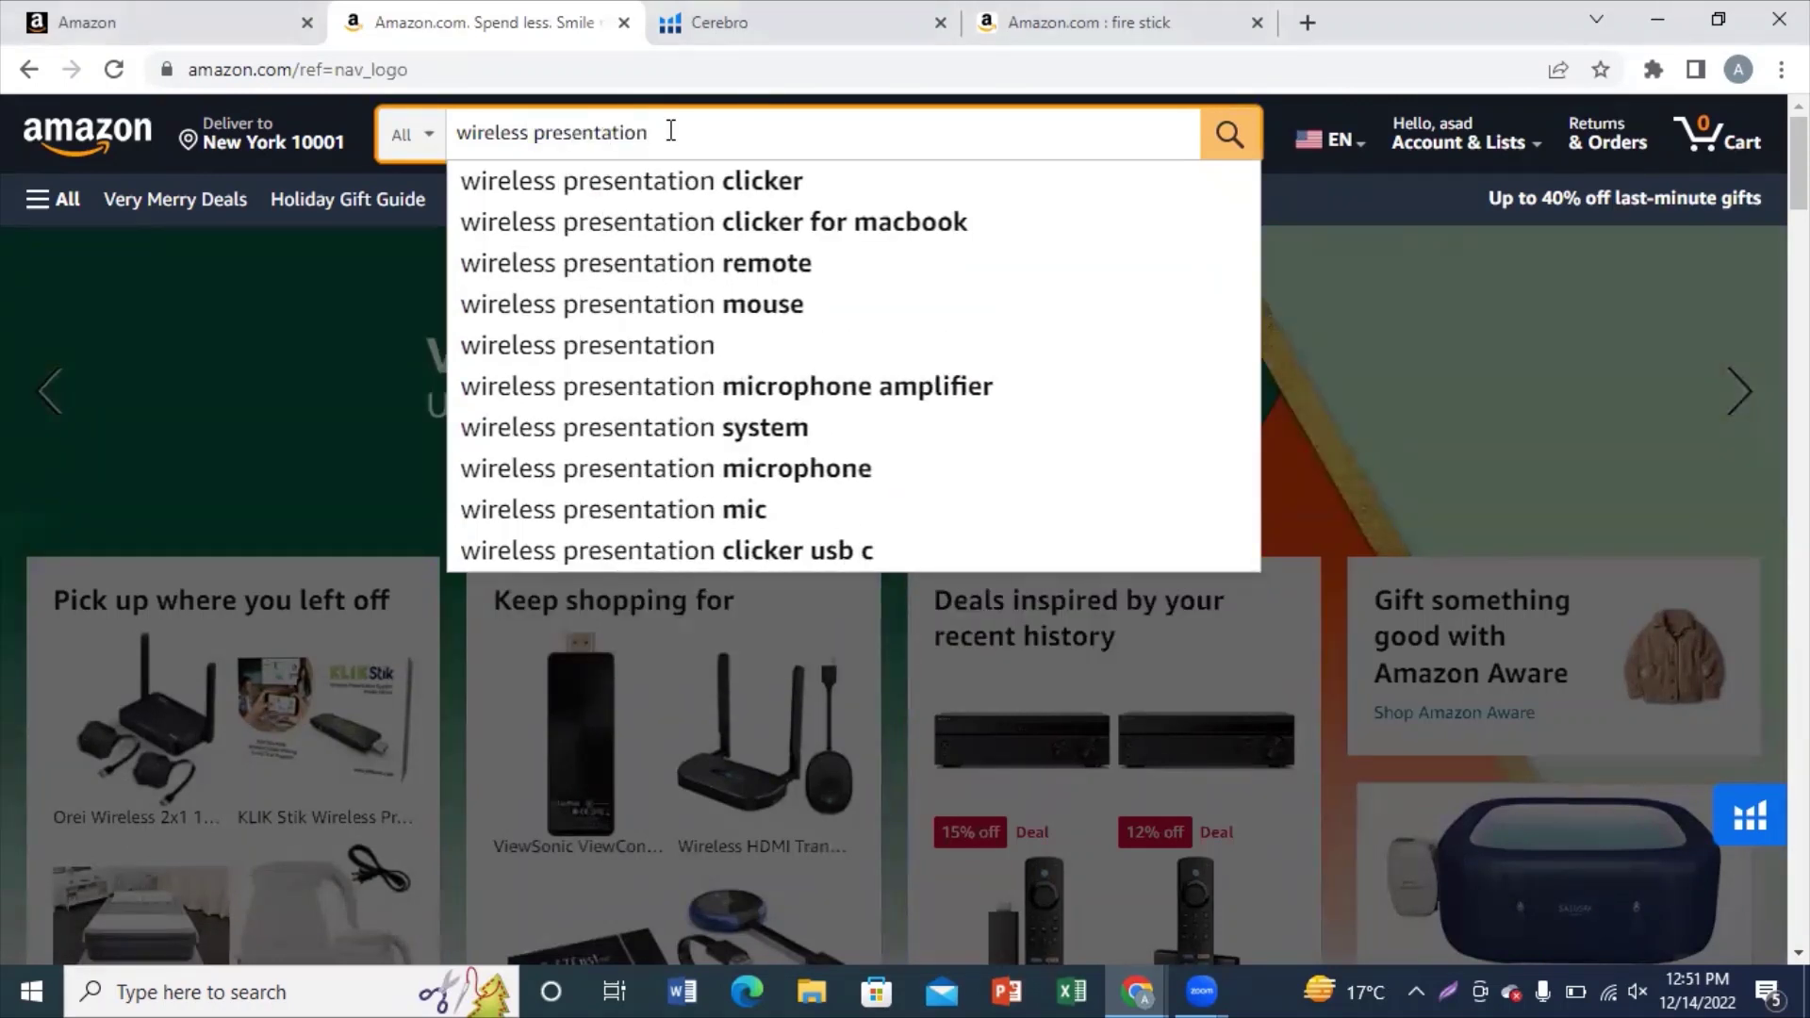
text( dongle)
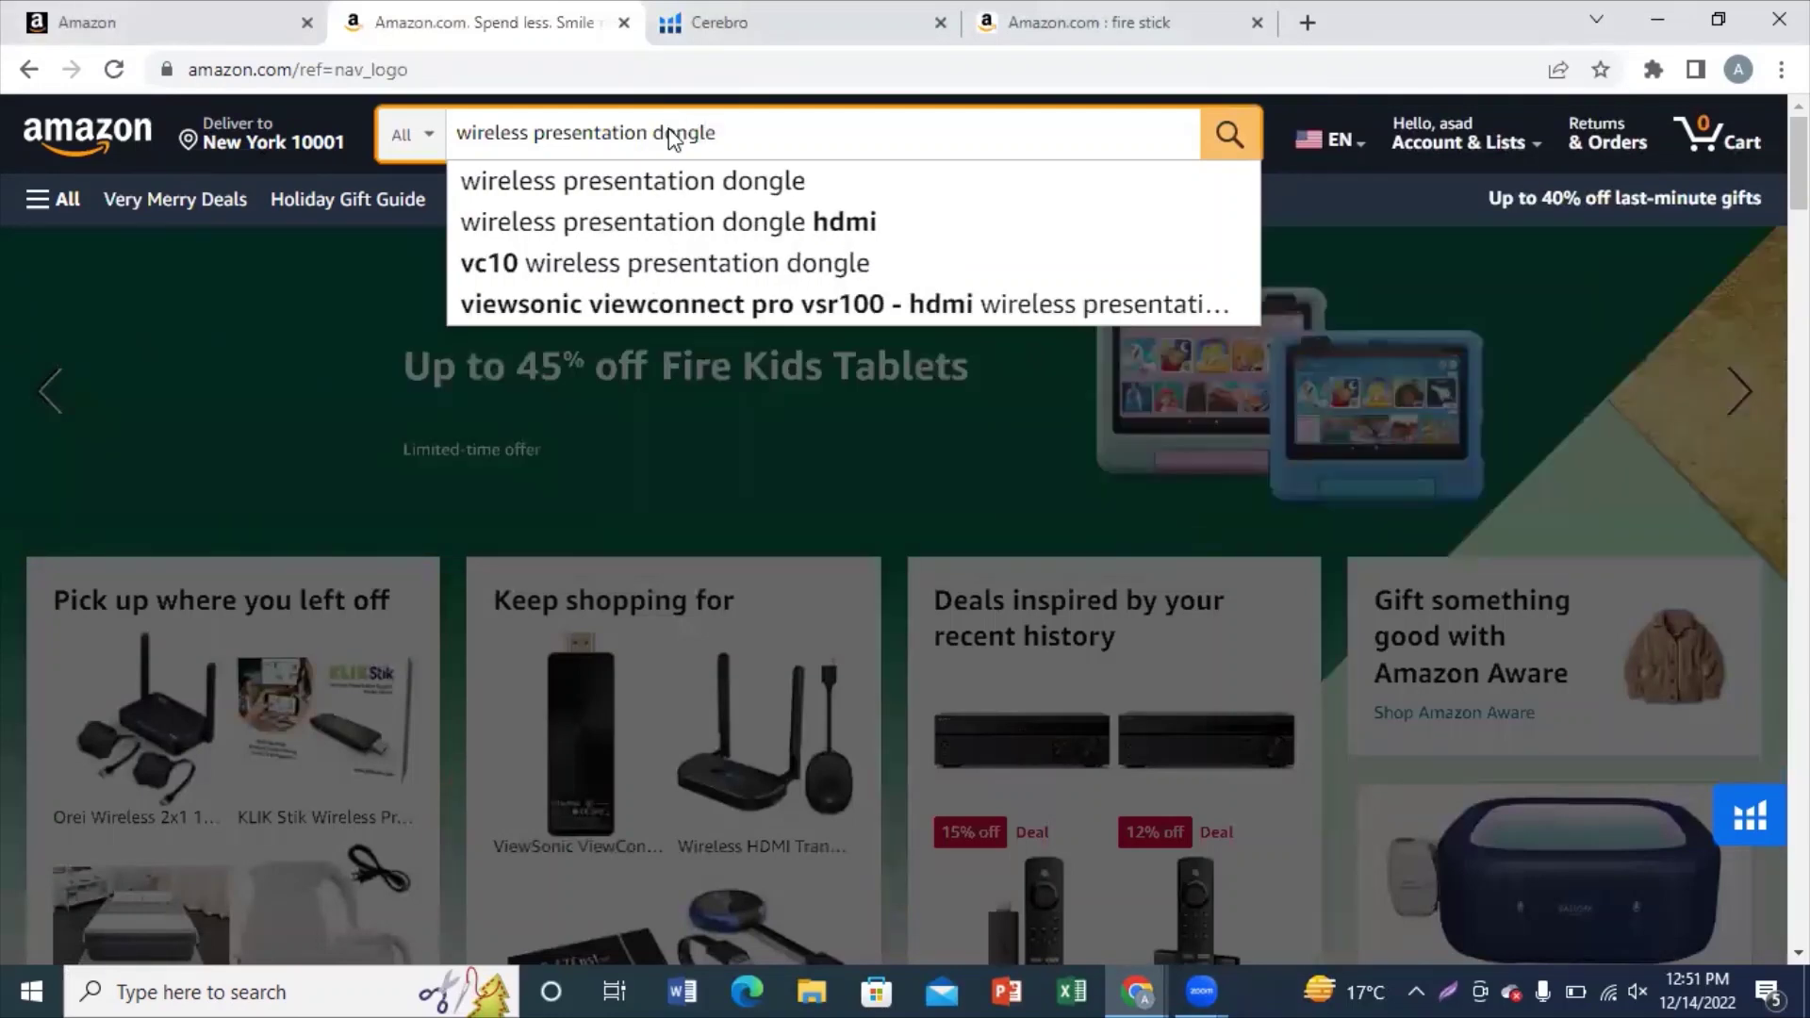
key(Return)
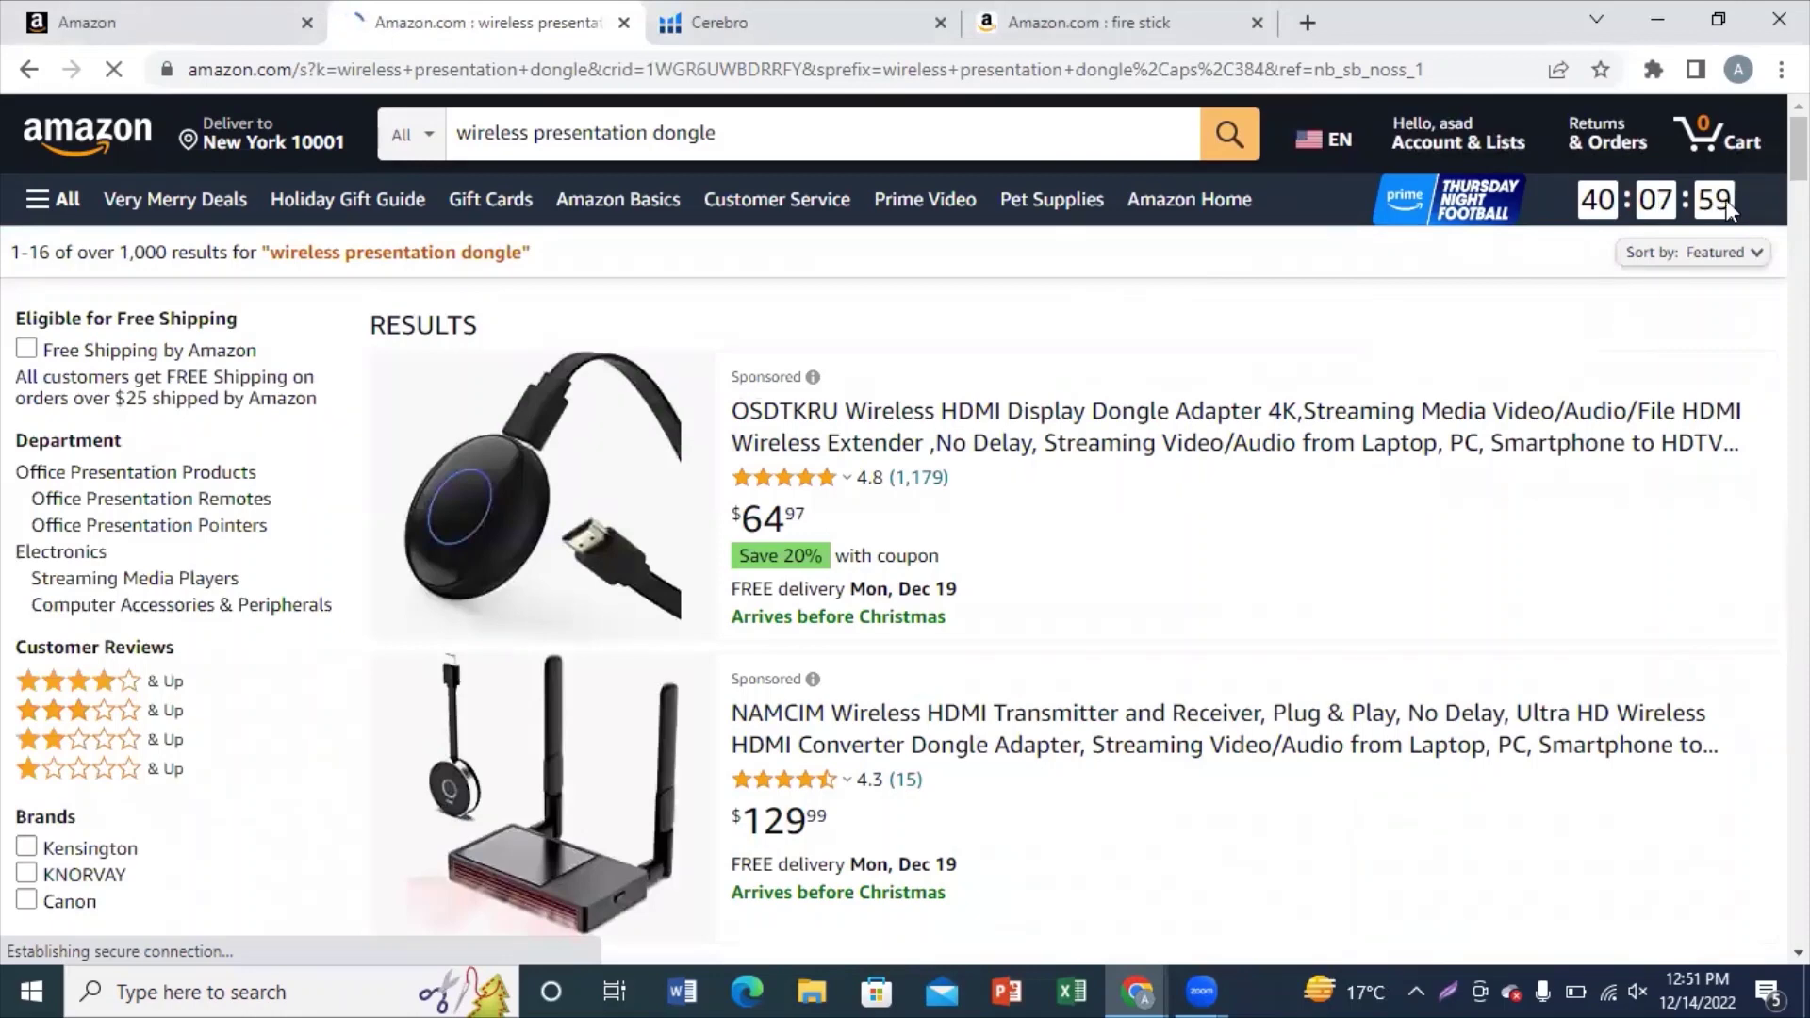
Step: Open the EZCast PRO Dongle listing and select its ASIN B01N551MI6 in the address bar
scroll(905, 527, down, 1)
scroll(905, 528, down, 4)
scroll(905, 528, up, 2)
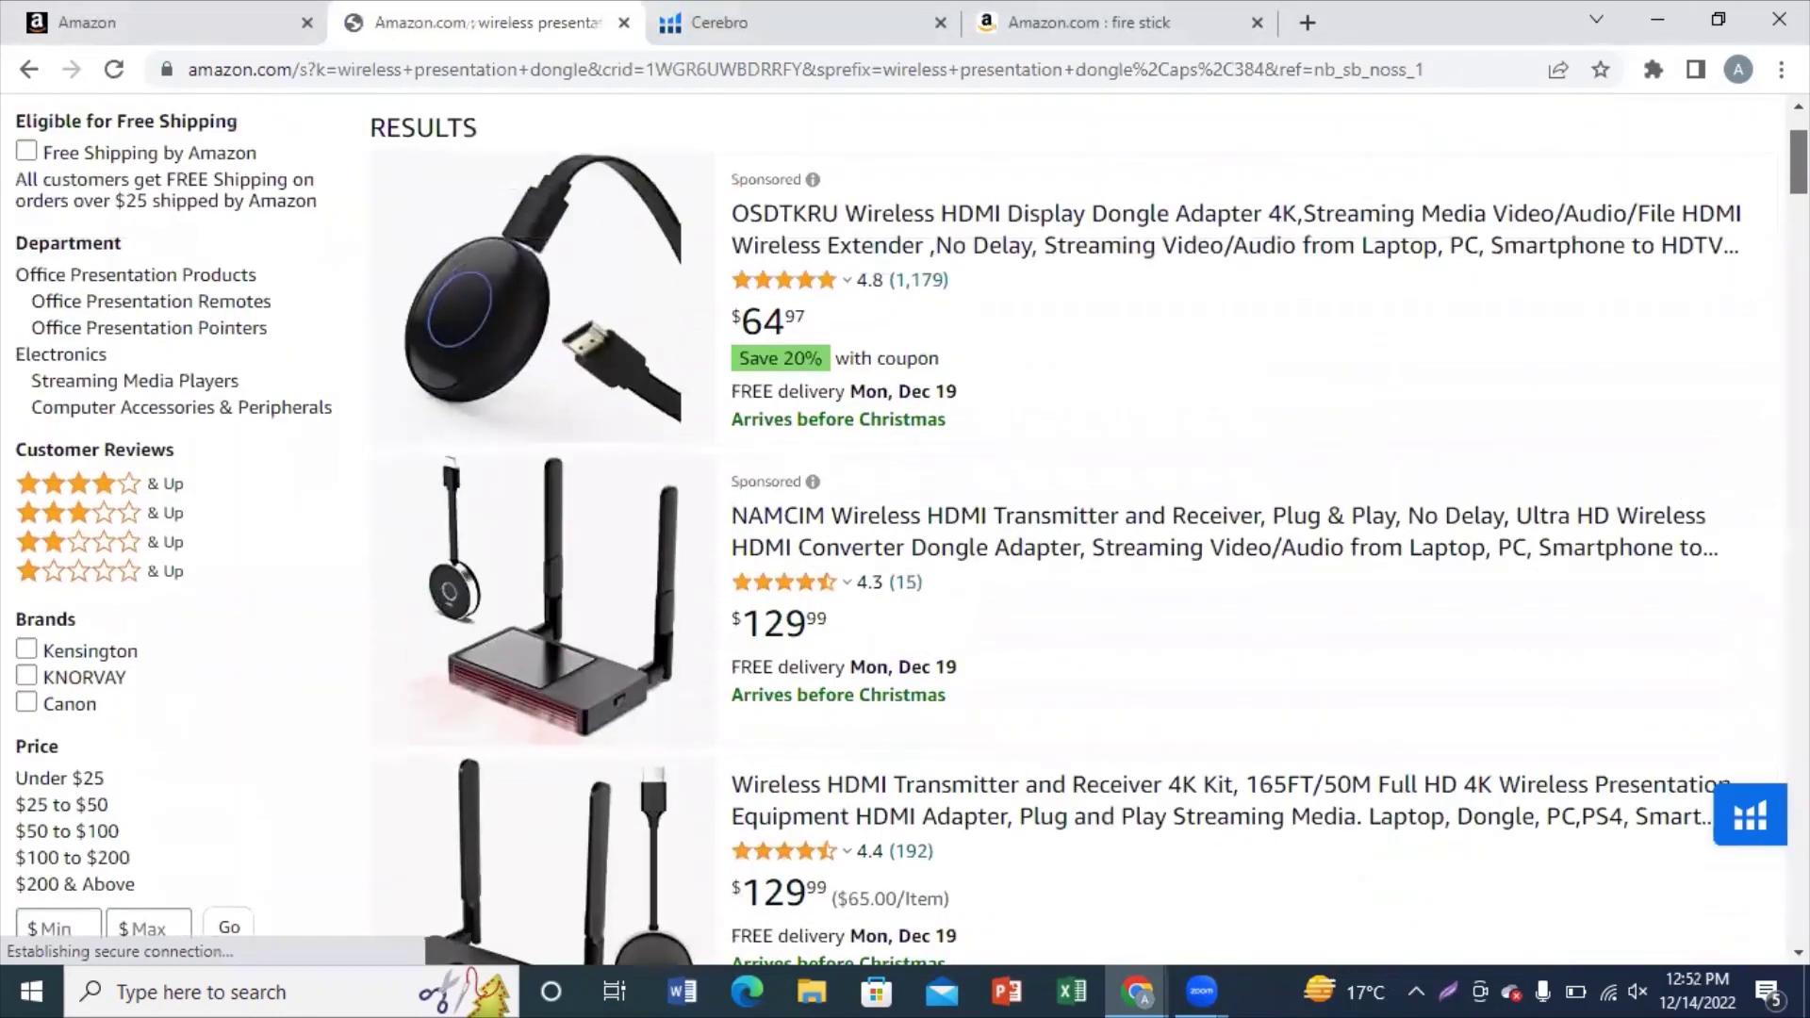
scroll(905, 528, down, 2)
scroll(904, 527, down, 5)
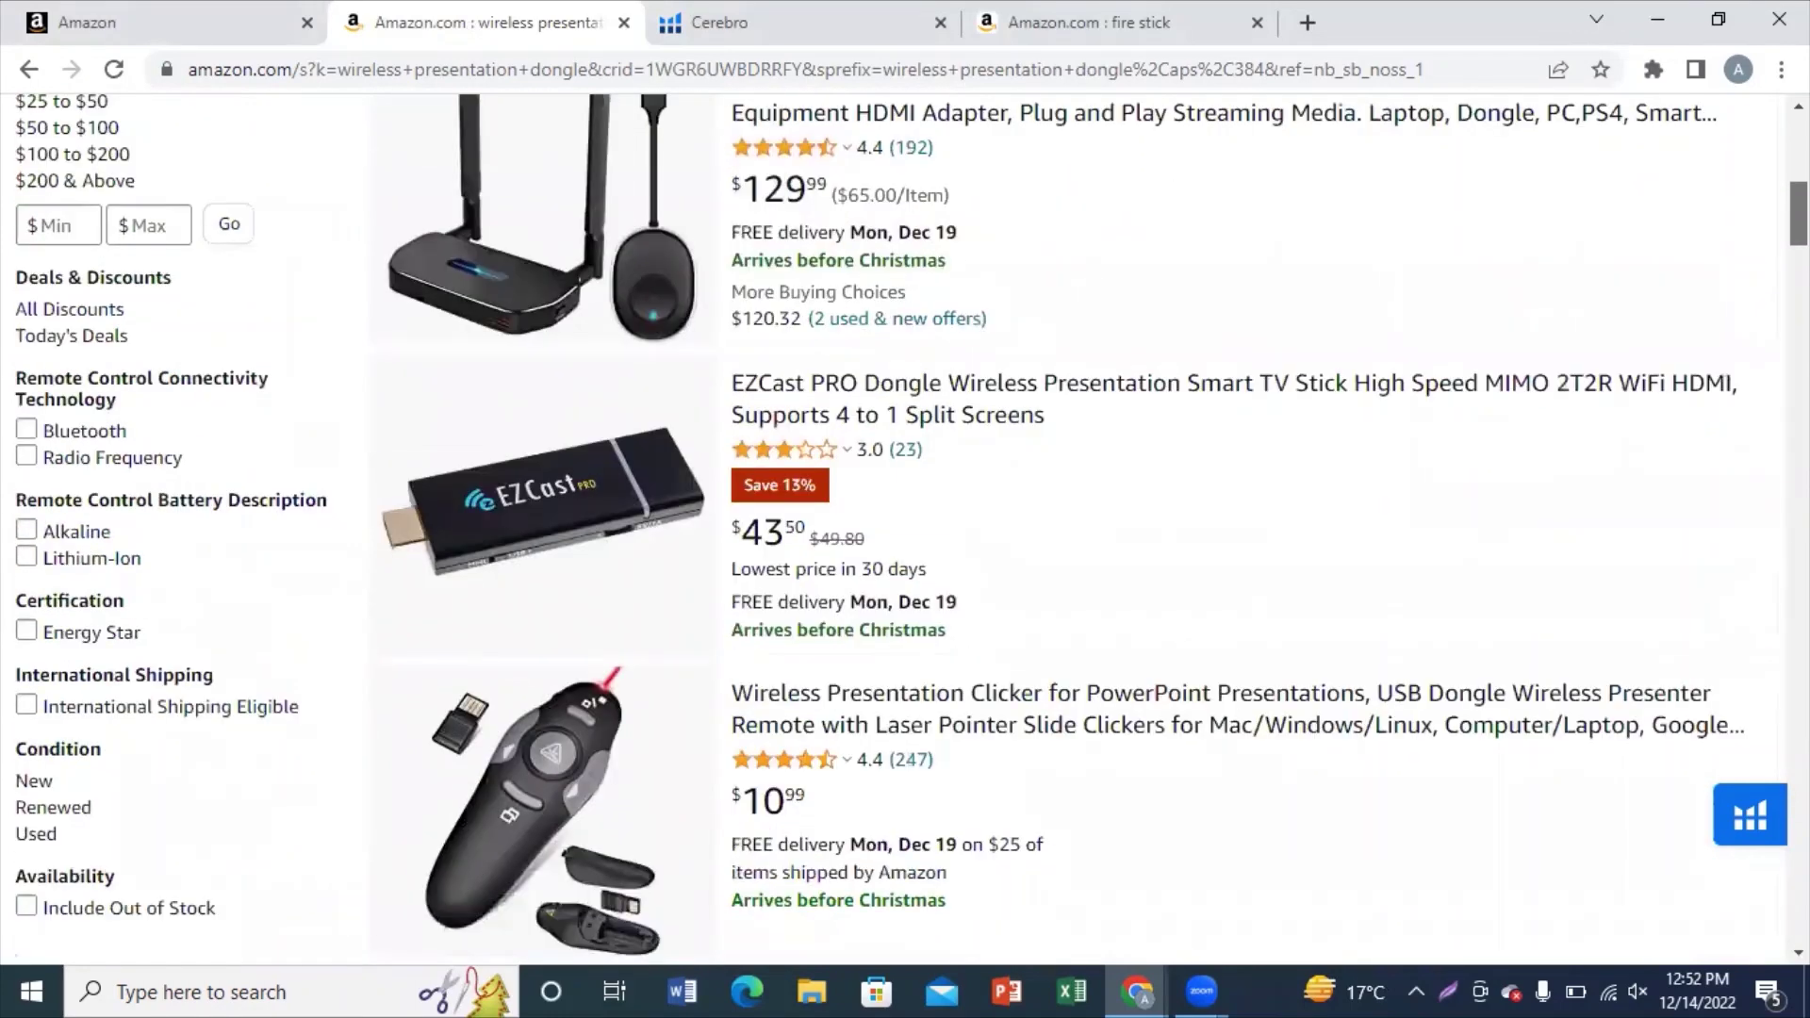
scroll(904, 527, down, 1)
scroll(1559, 291, down, 1)
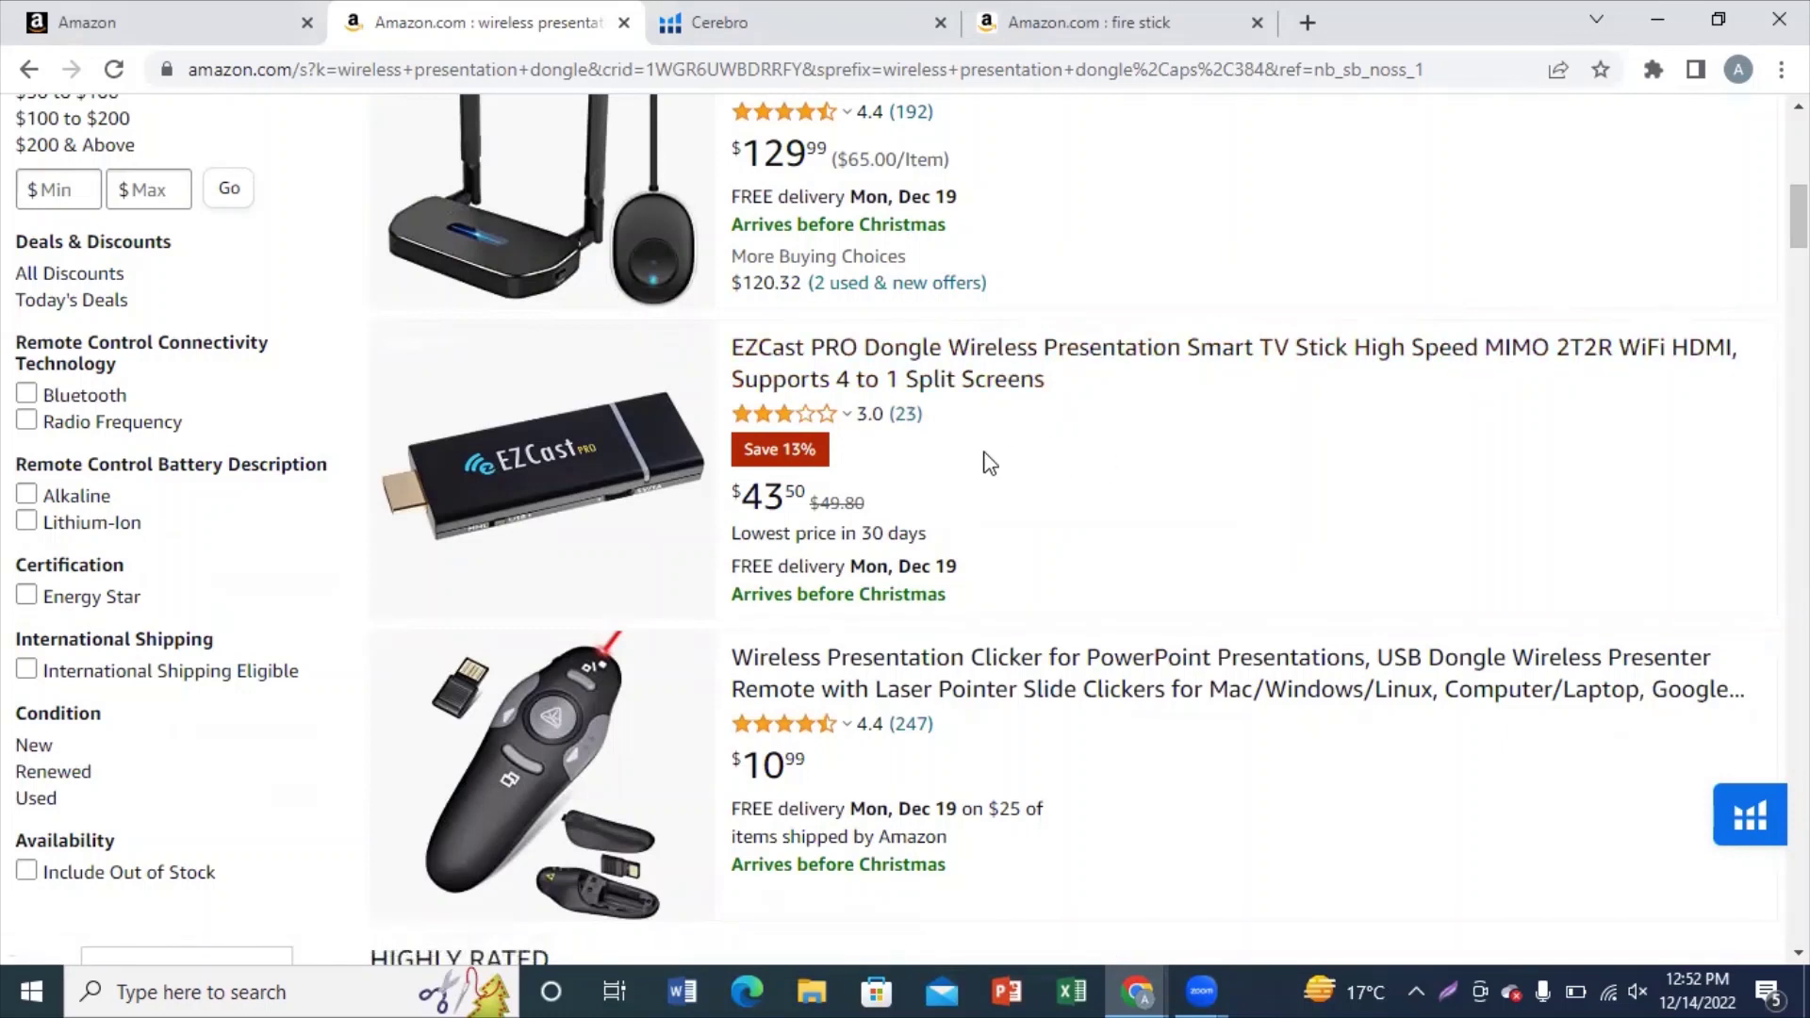
click(933, 372)
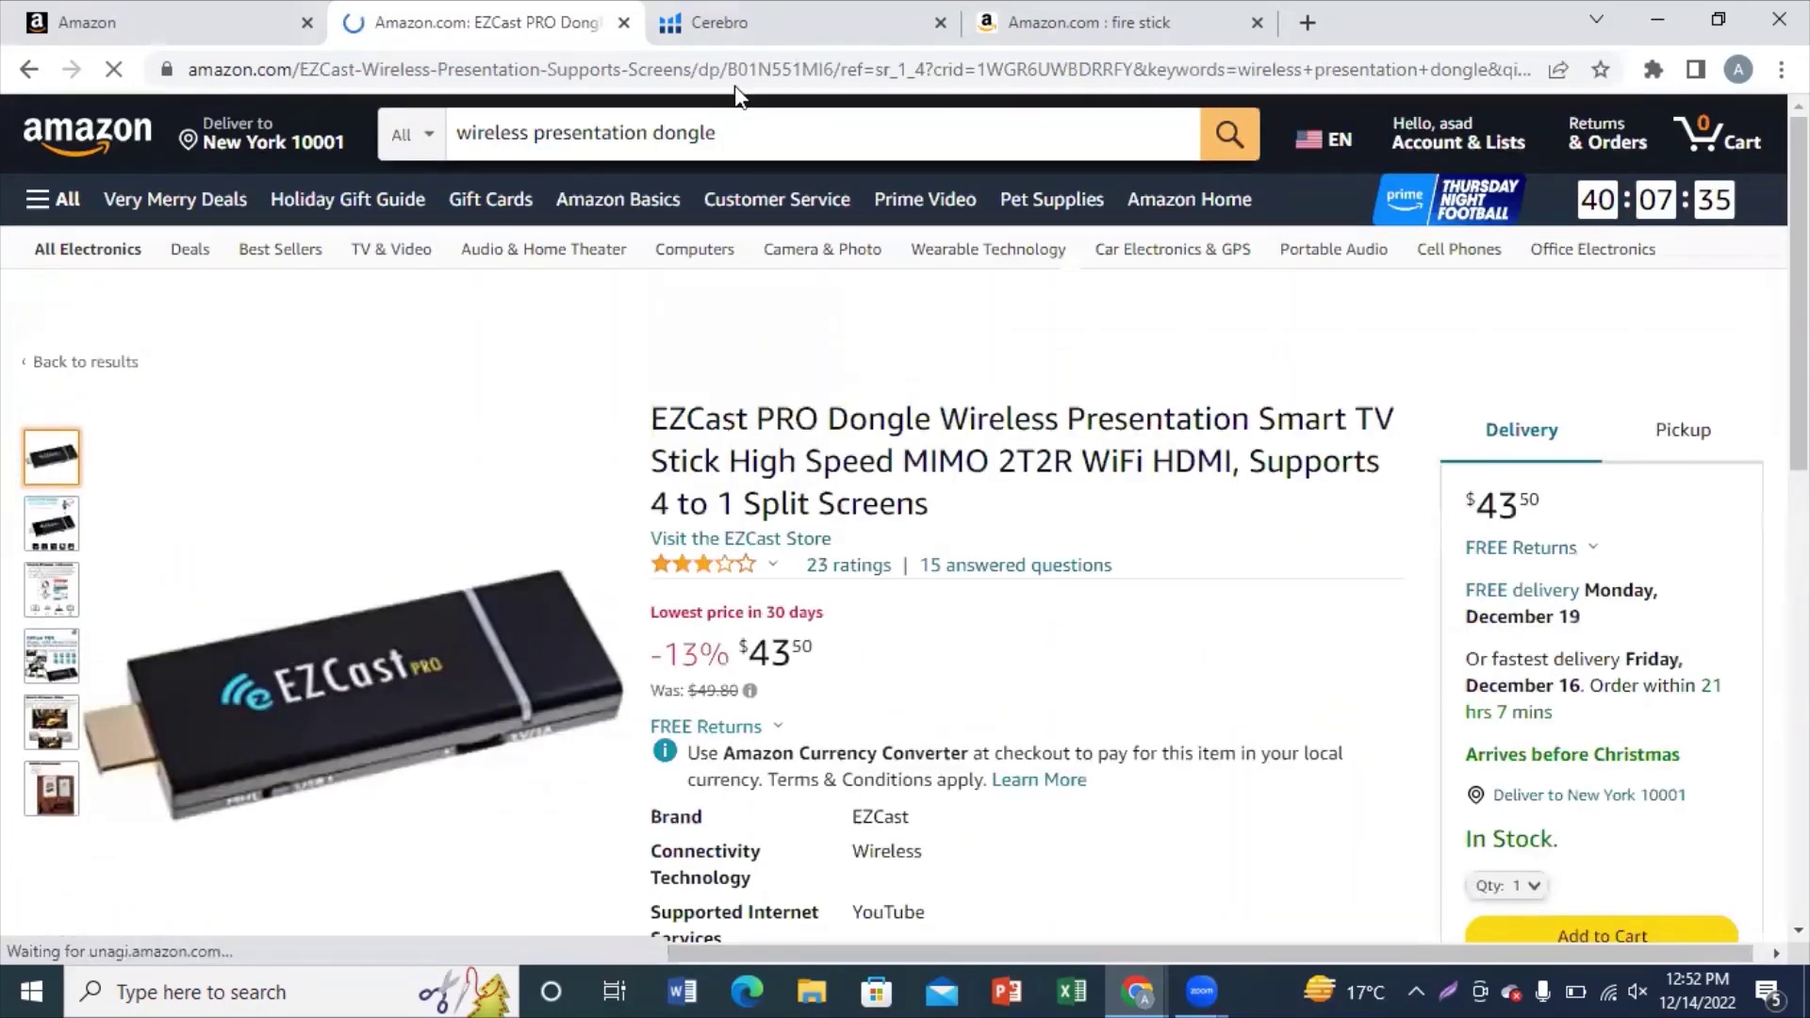
drag(726, 76, 833, 81)
key(ctrl+c)
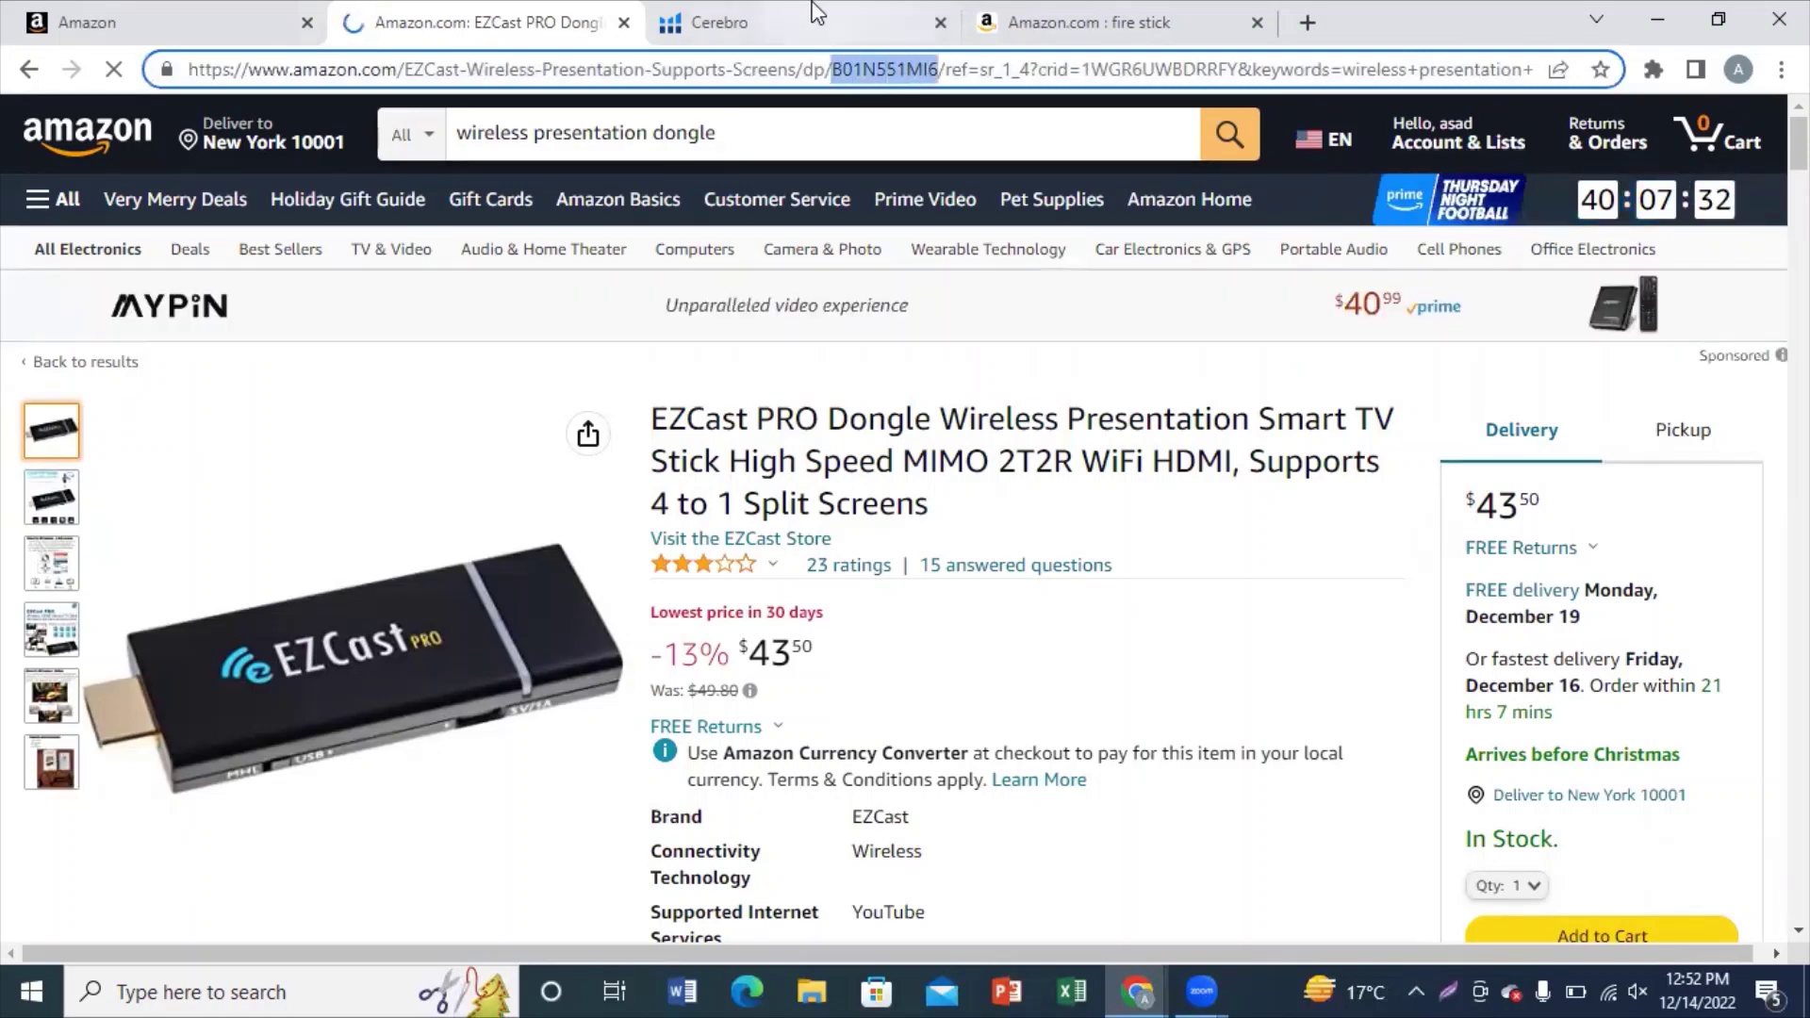
Step: Paste ASINs B01N551MI6 and B01C9YTI9S into Cerebro and get keywords for all ten ASINs
click(719, 22)
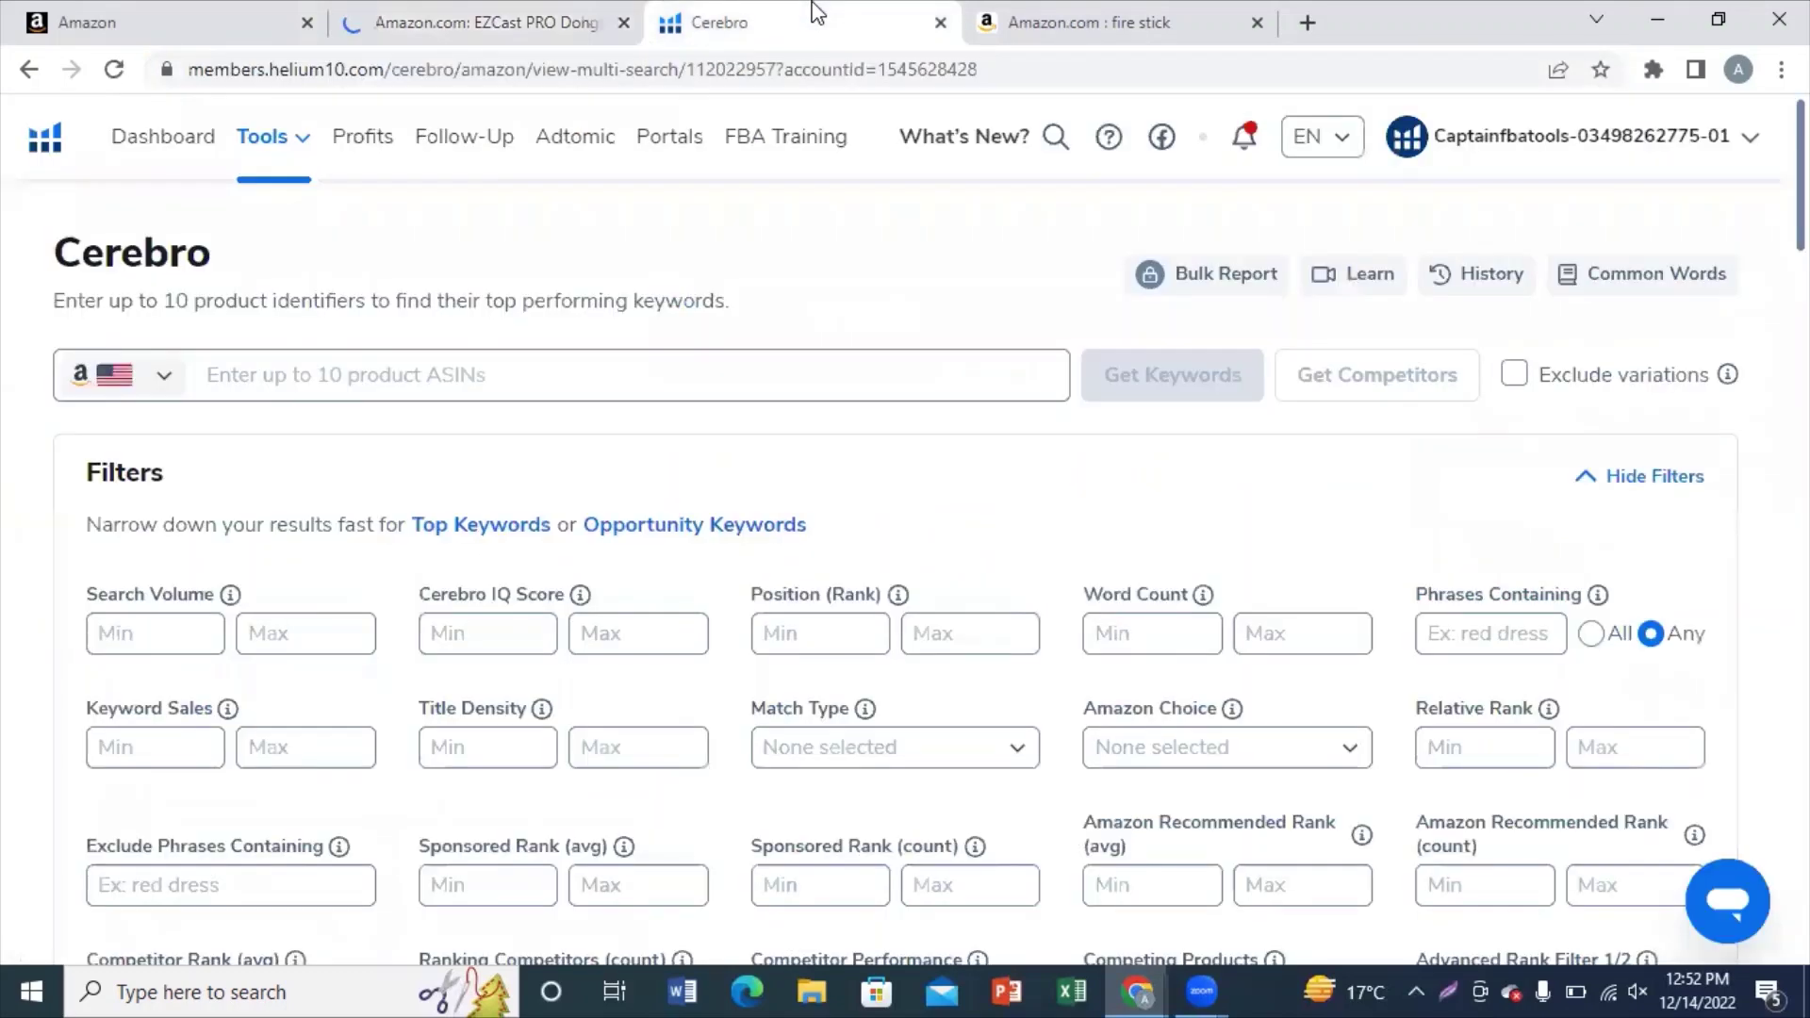
click(570, 390)
key(ctrl+v)
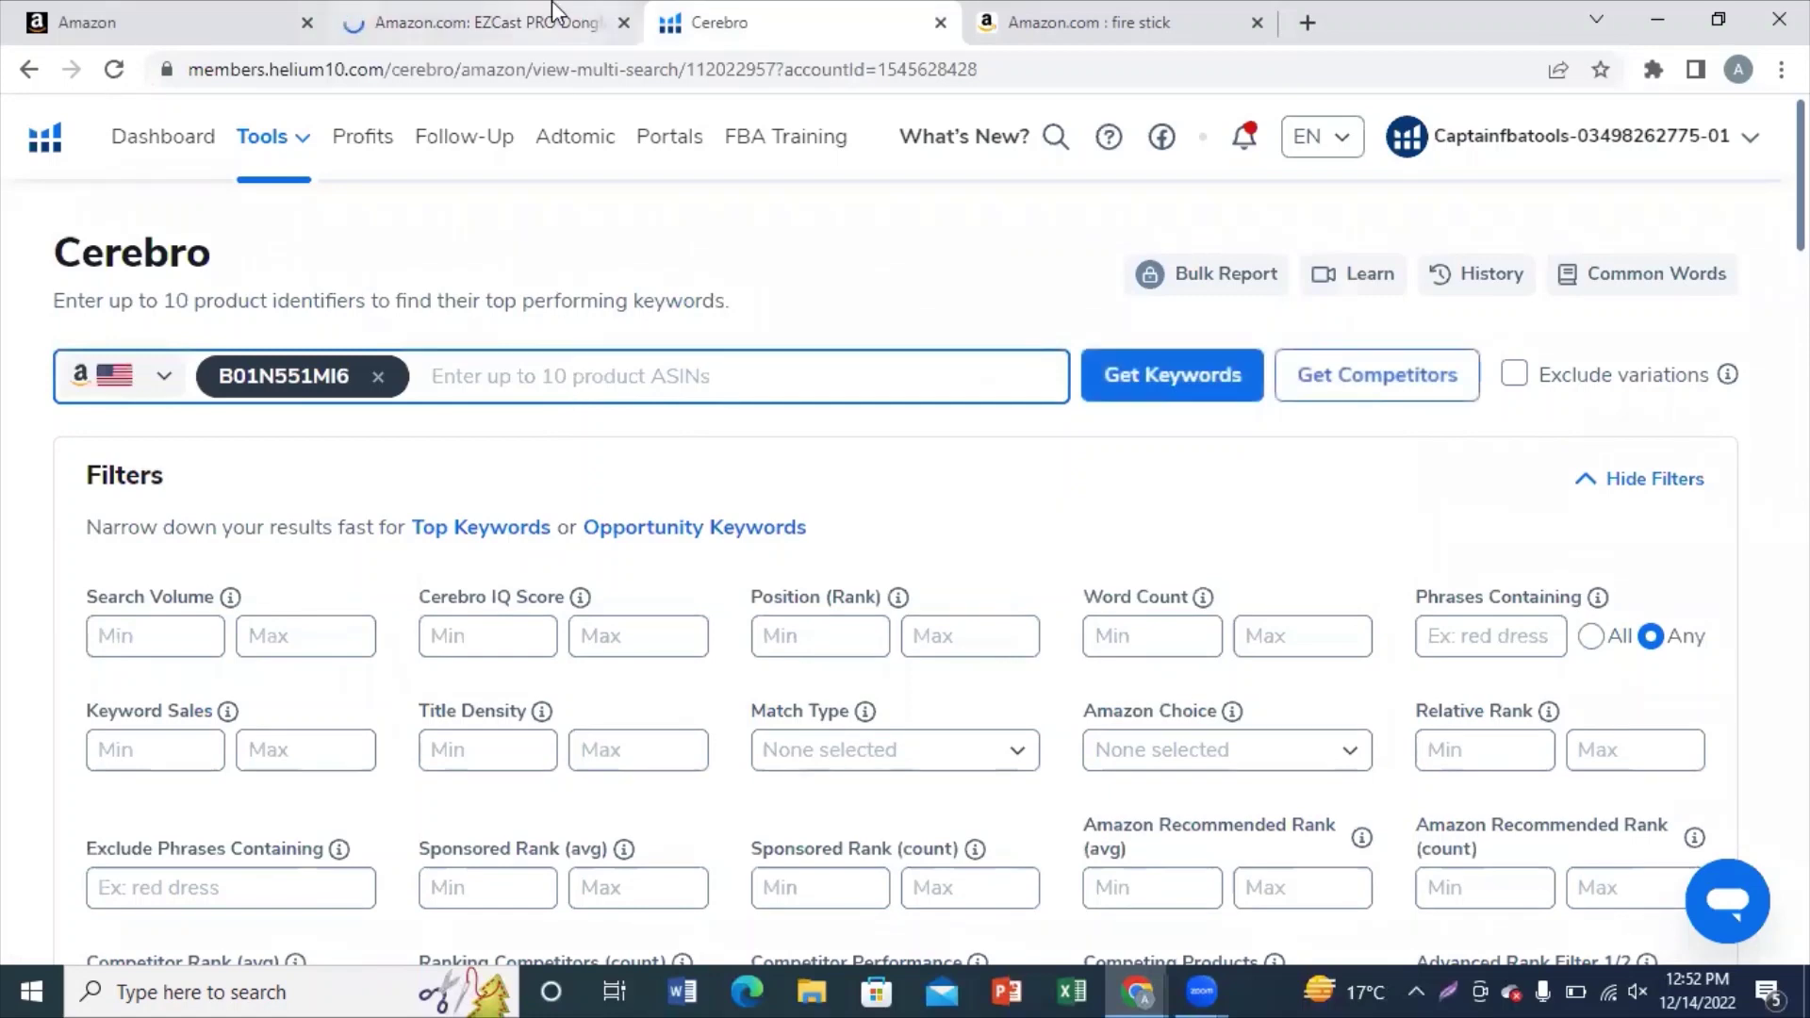
click(533, 21)
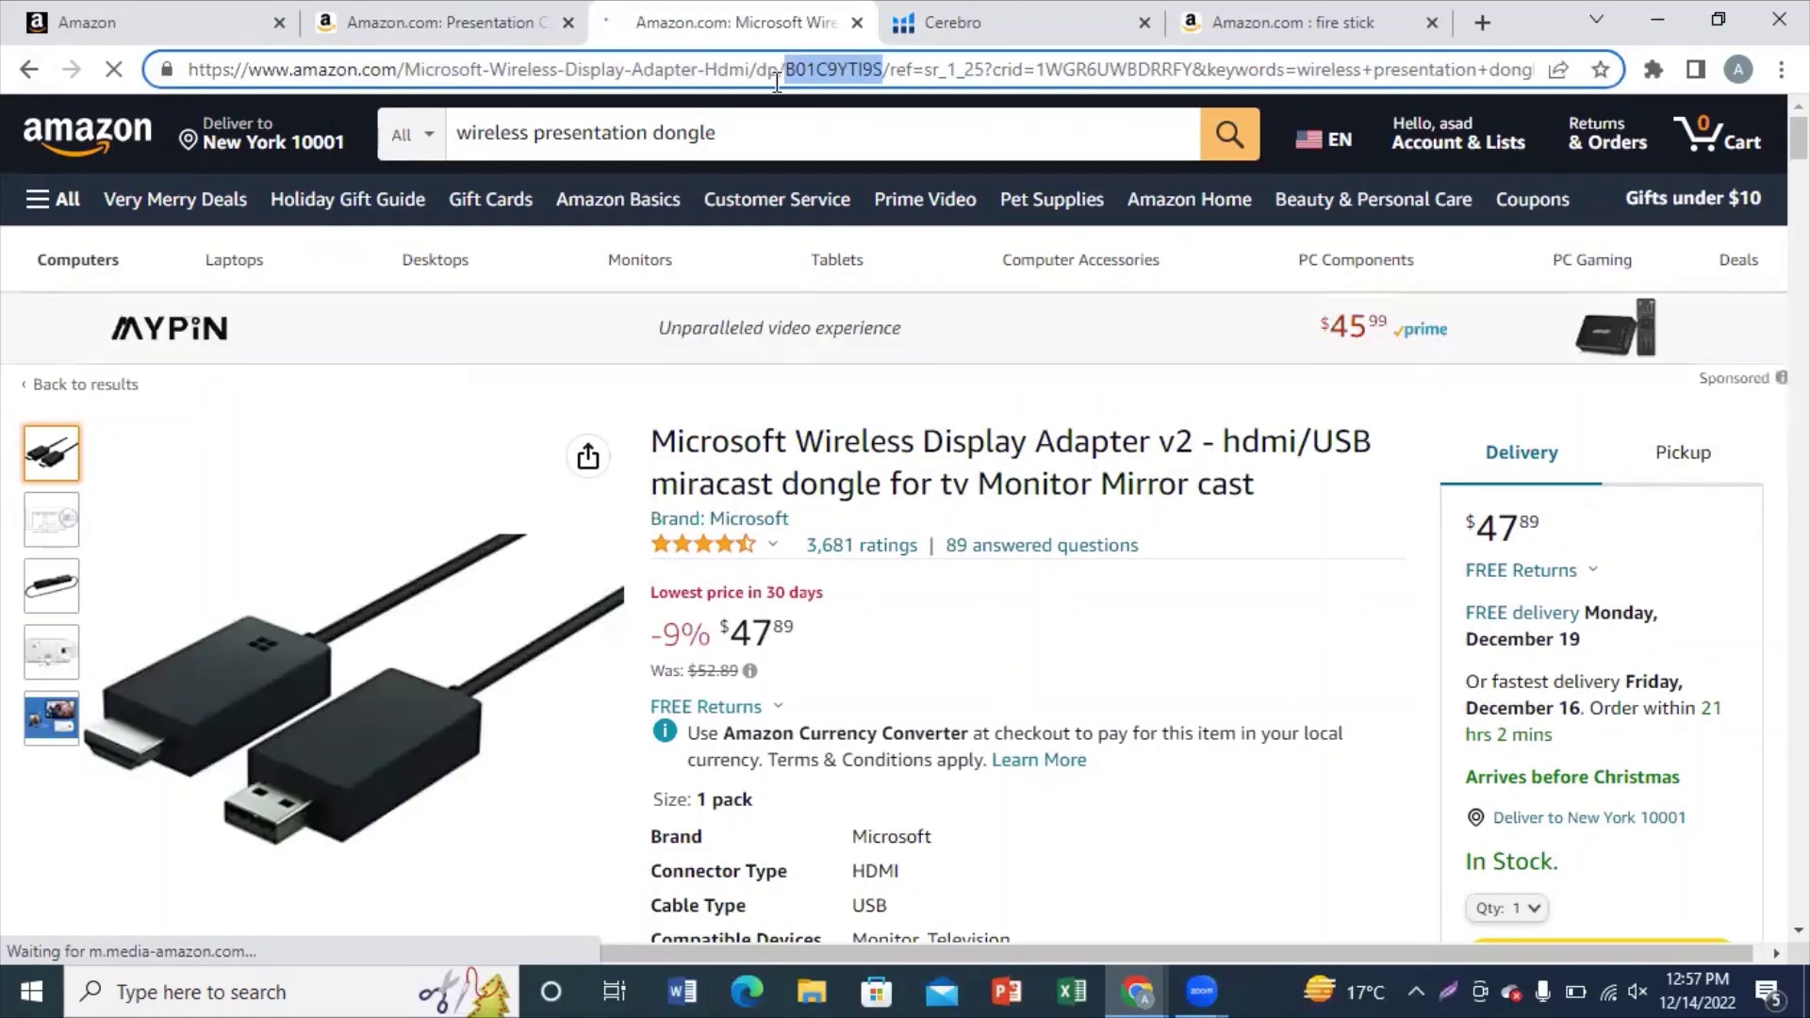
click(1112, 37)
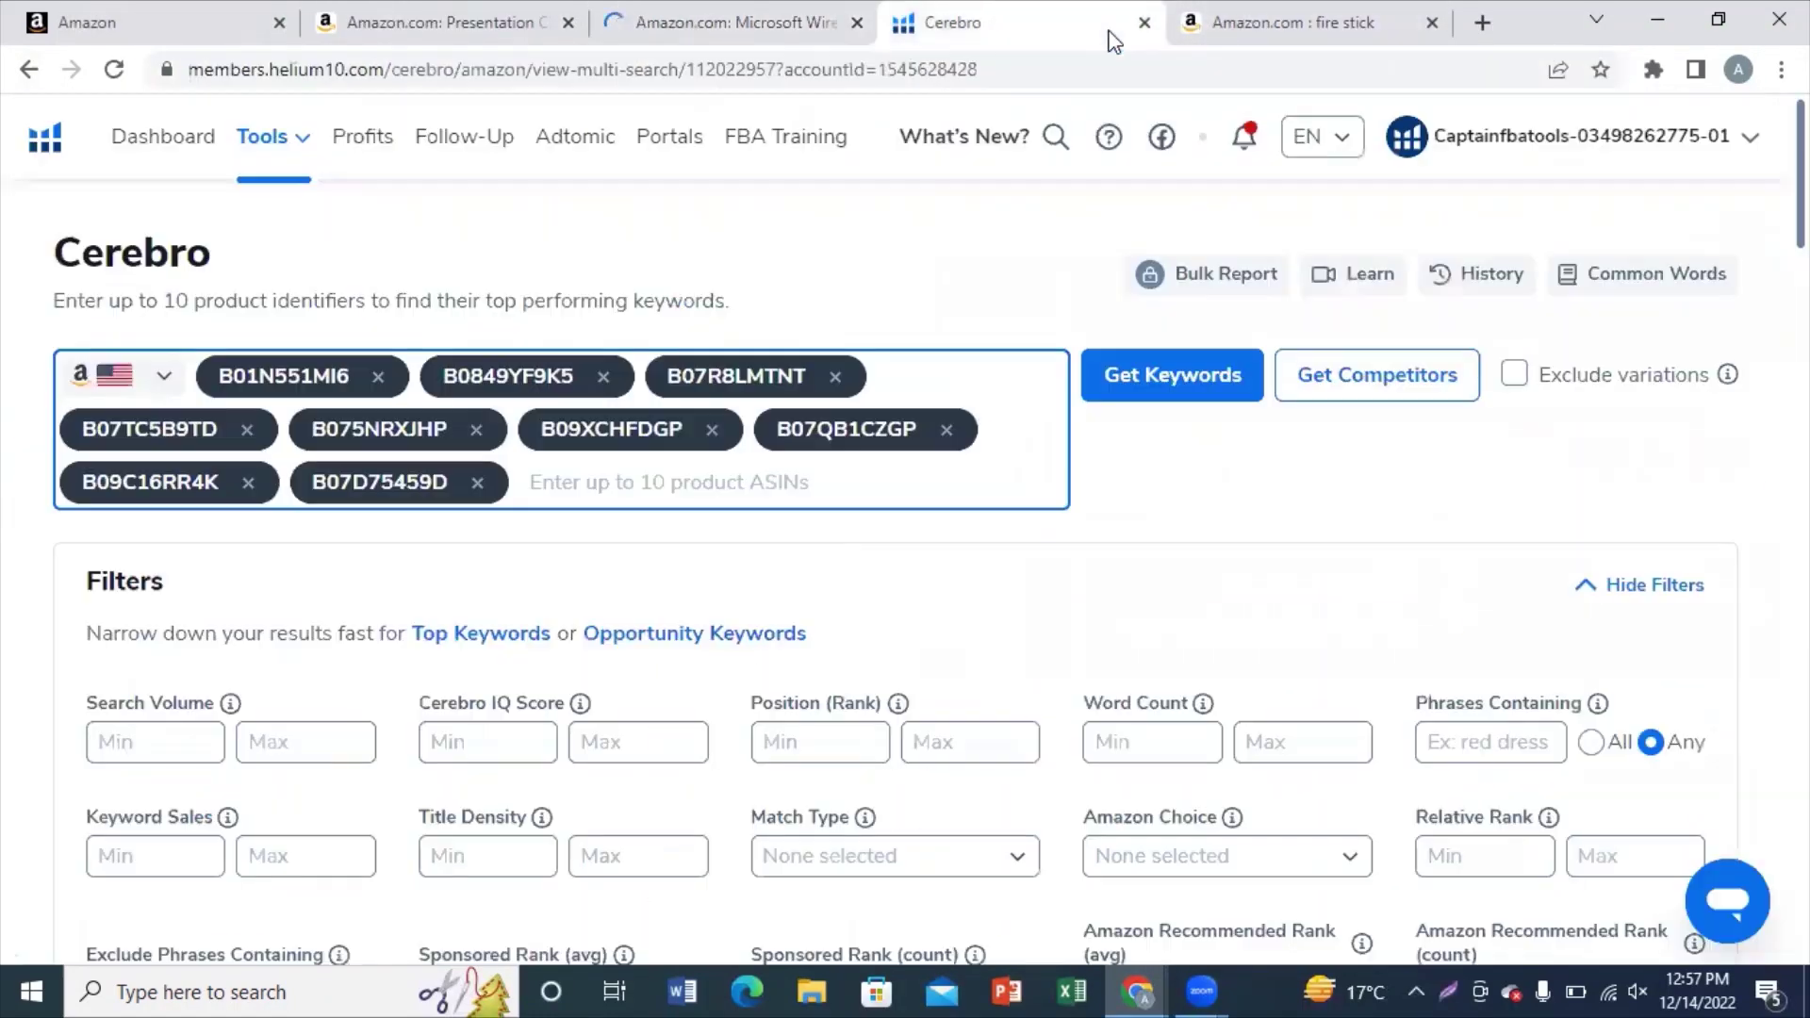
click(623, 480)
text(B01C9YTI9S)
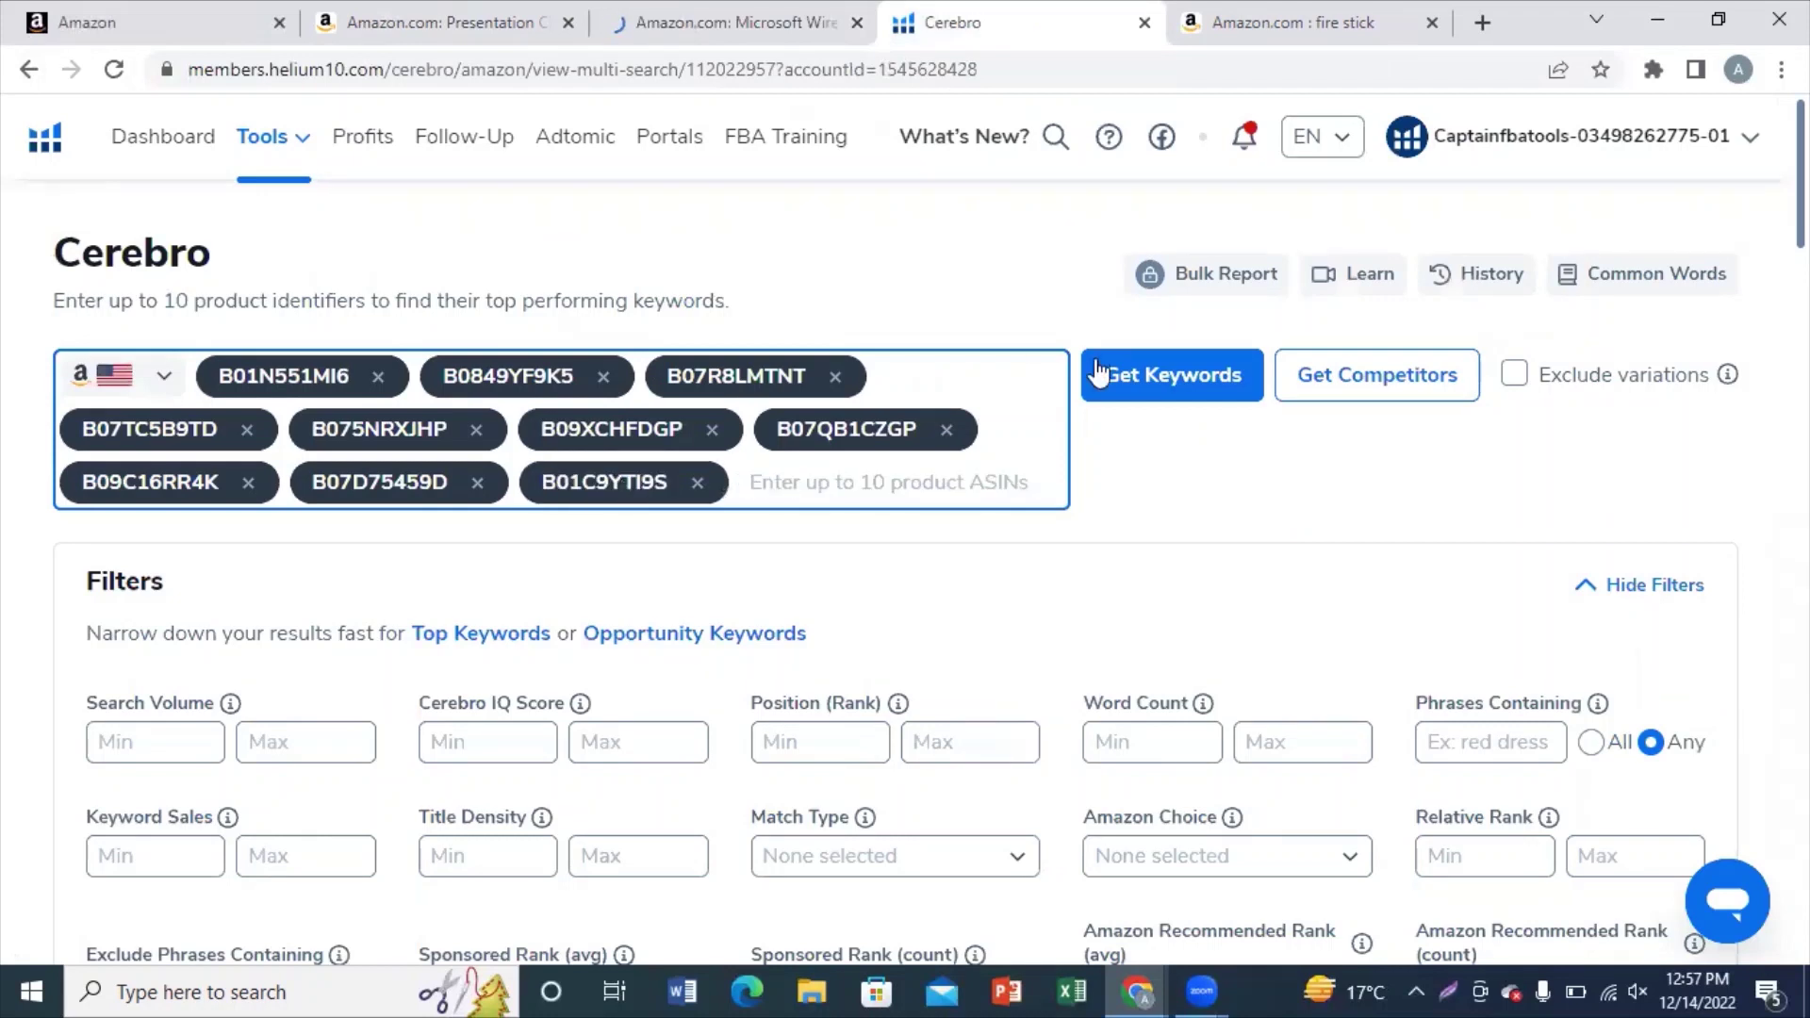
click(1166, 377)
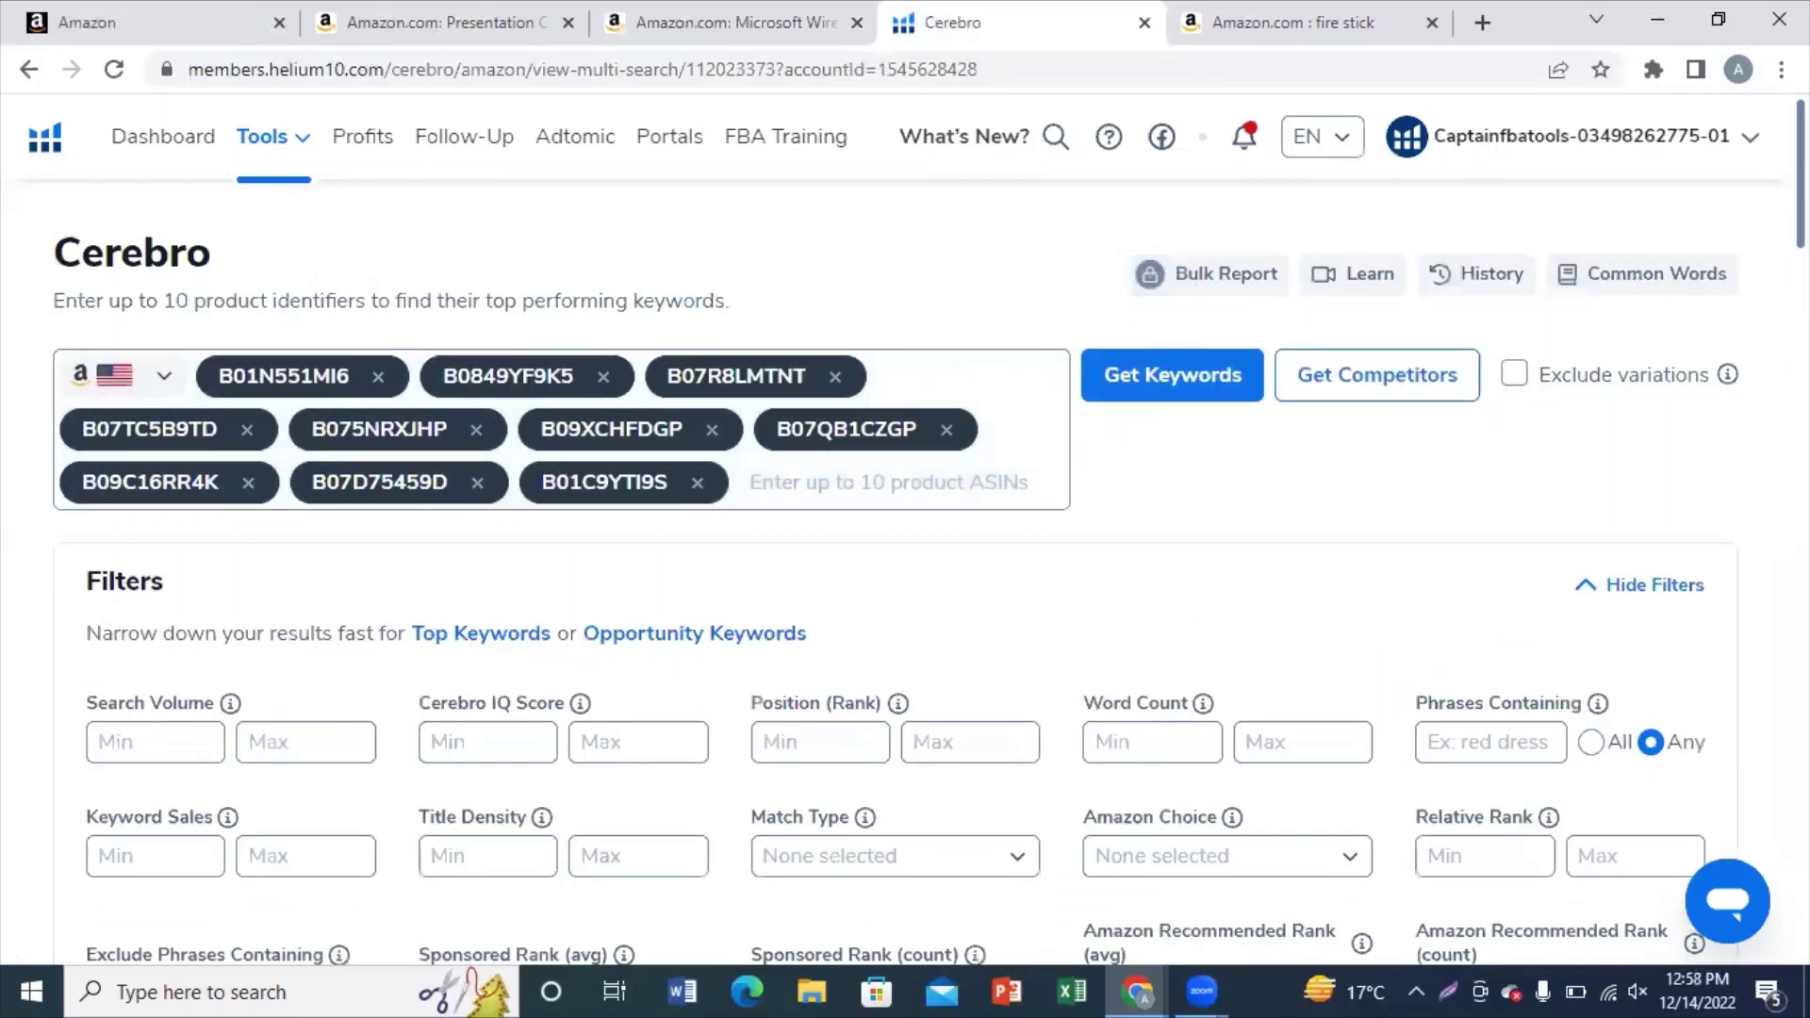
Step: Set Search Volume minimum to 300 and apply the filters to the Cerebro keywords
scroll(904, 566, down, 1)
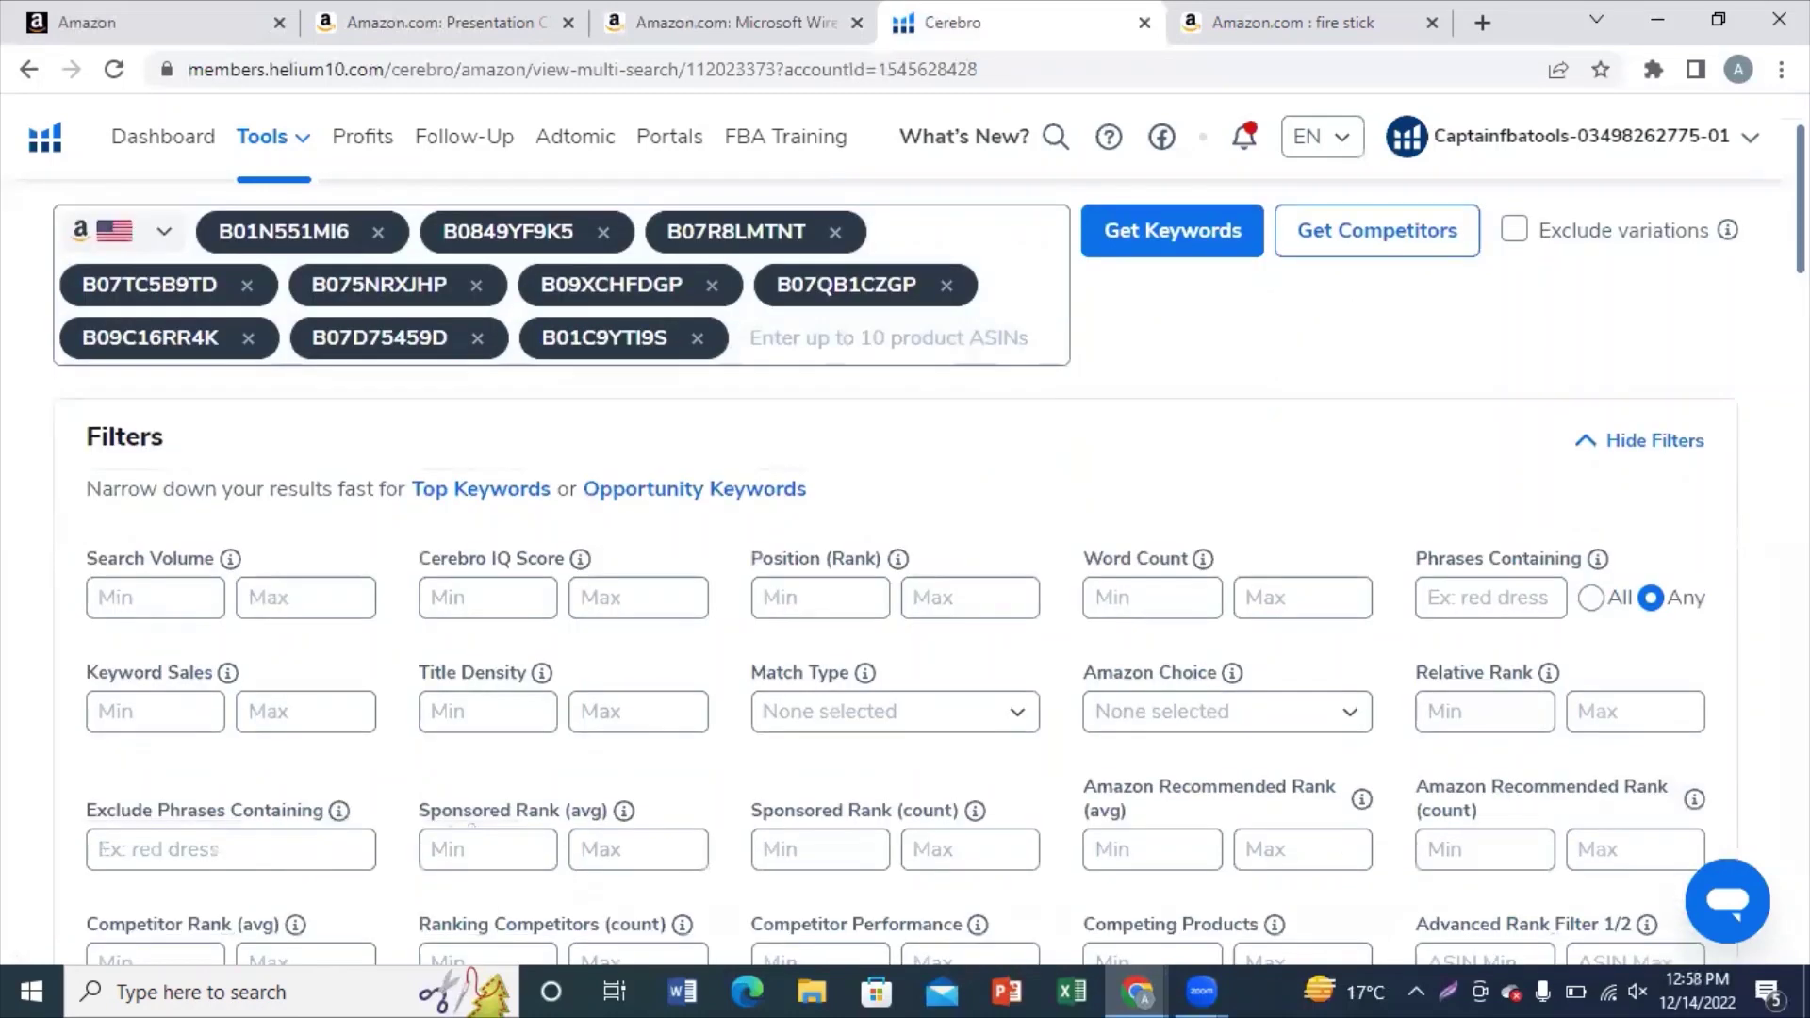
scroll(937, 403, down, 1)
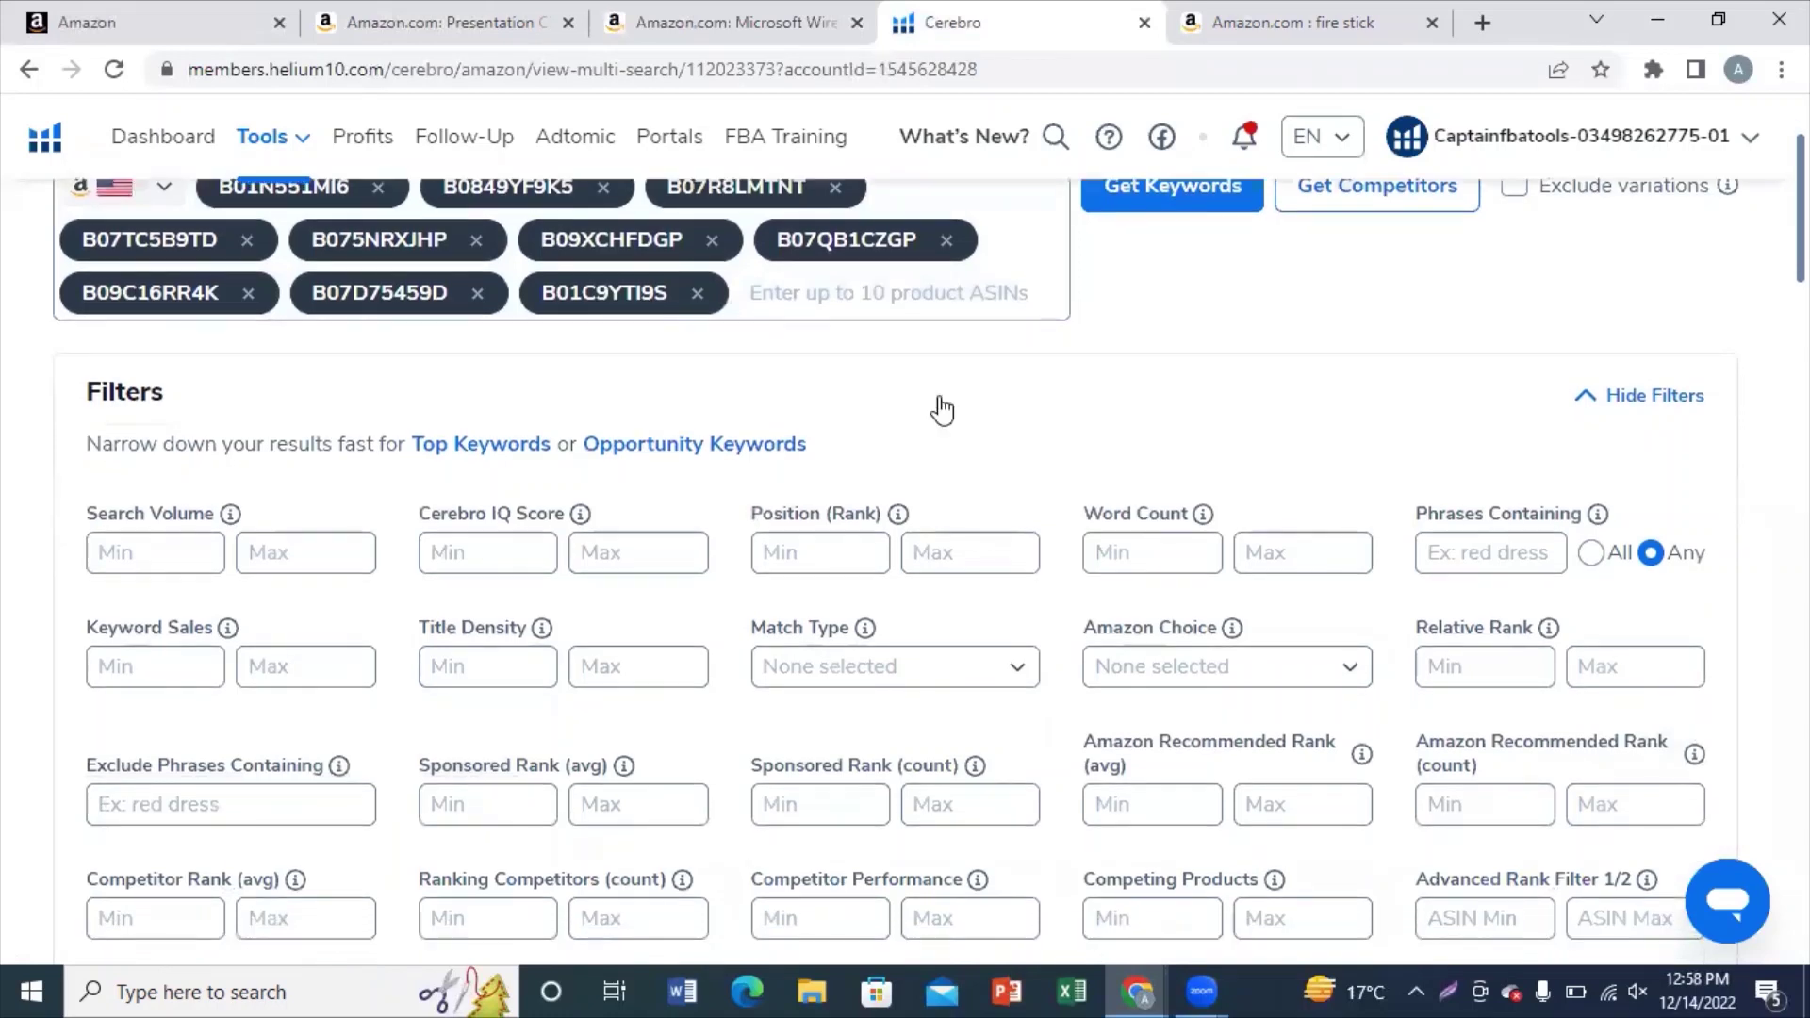
click(194, 552)
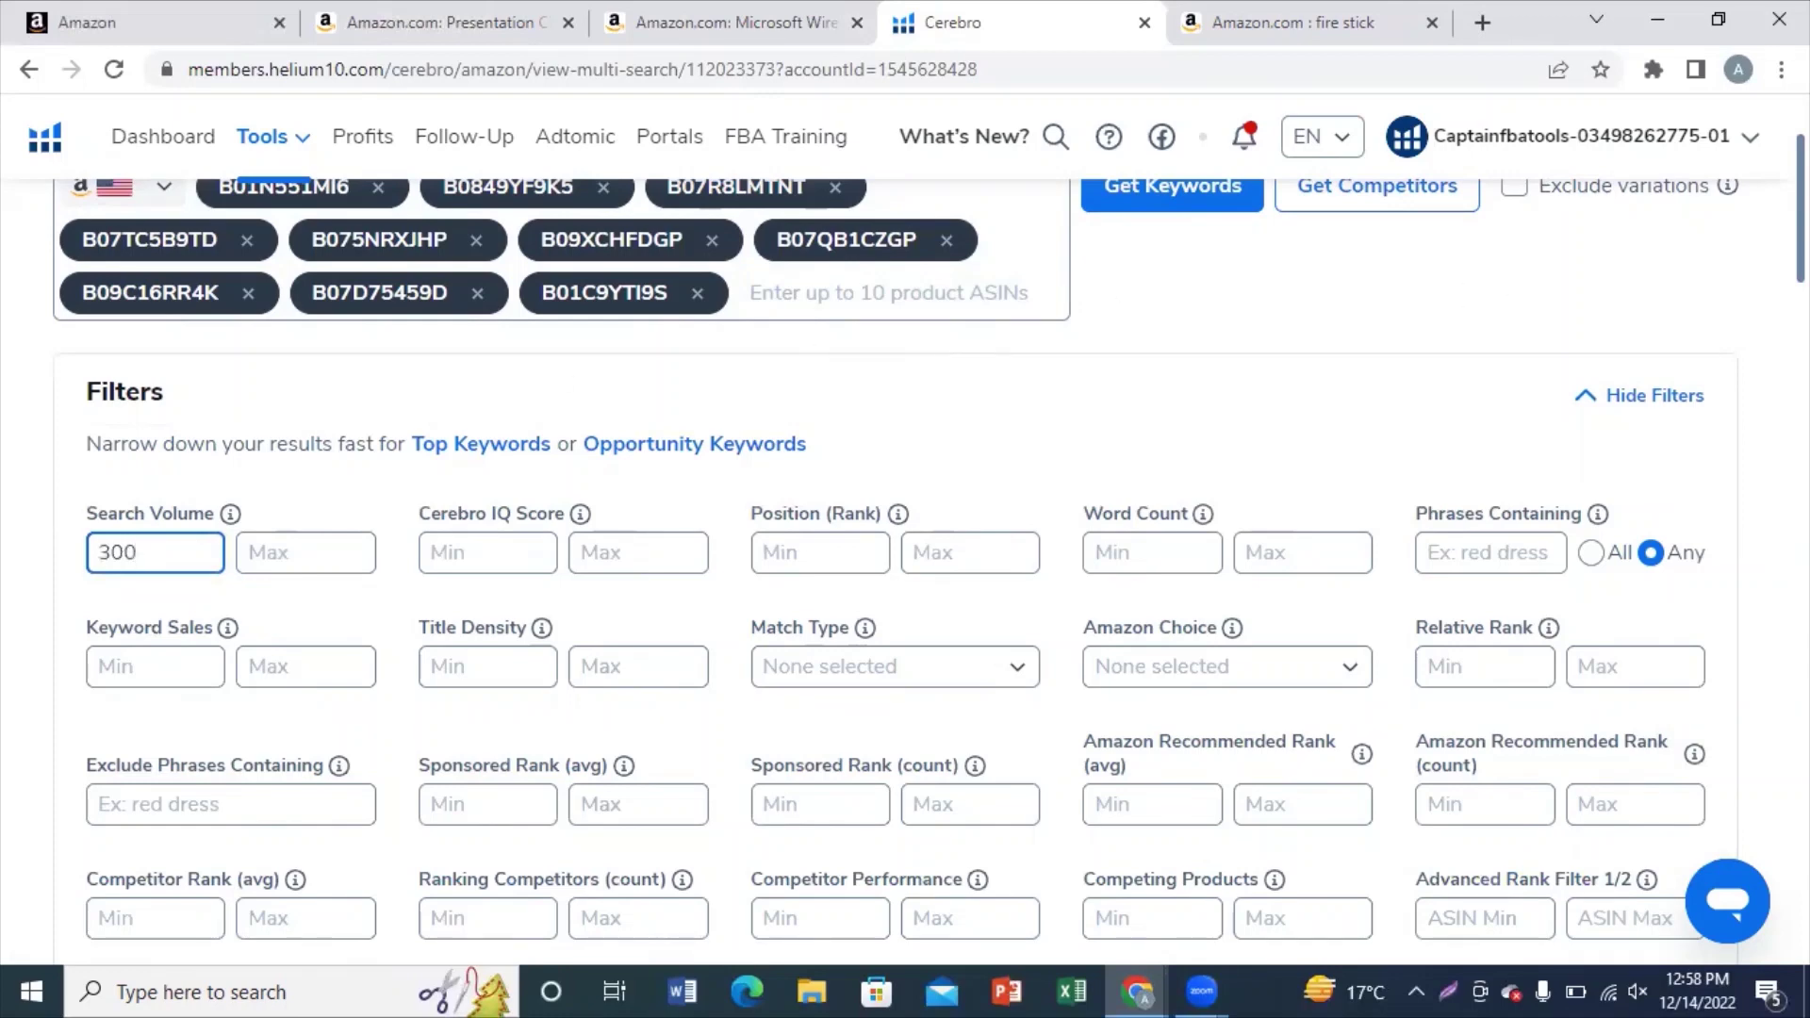
scroll(929, 548, down, 3)
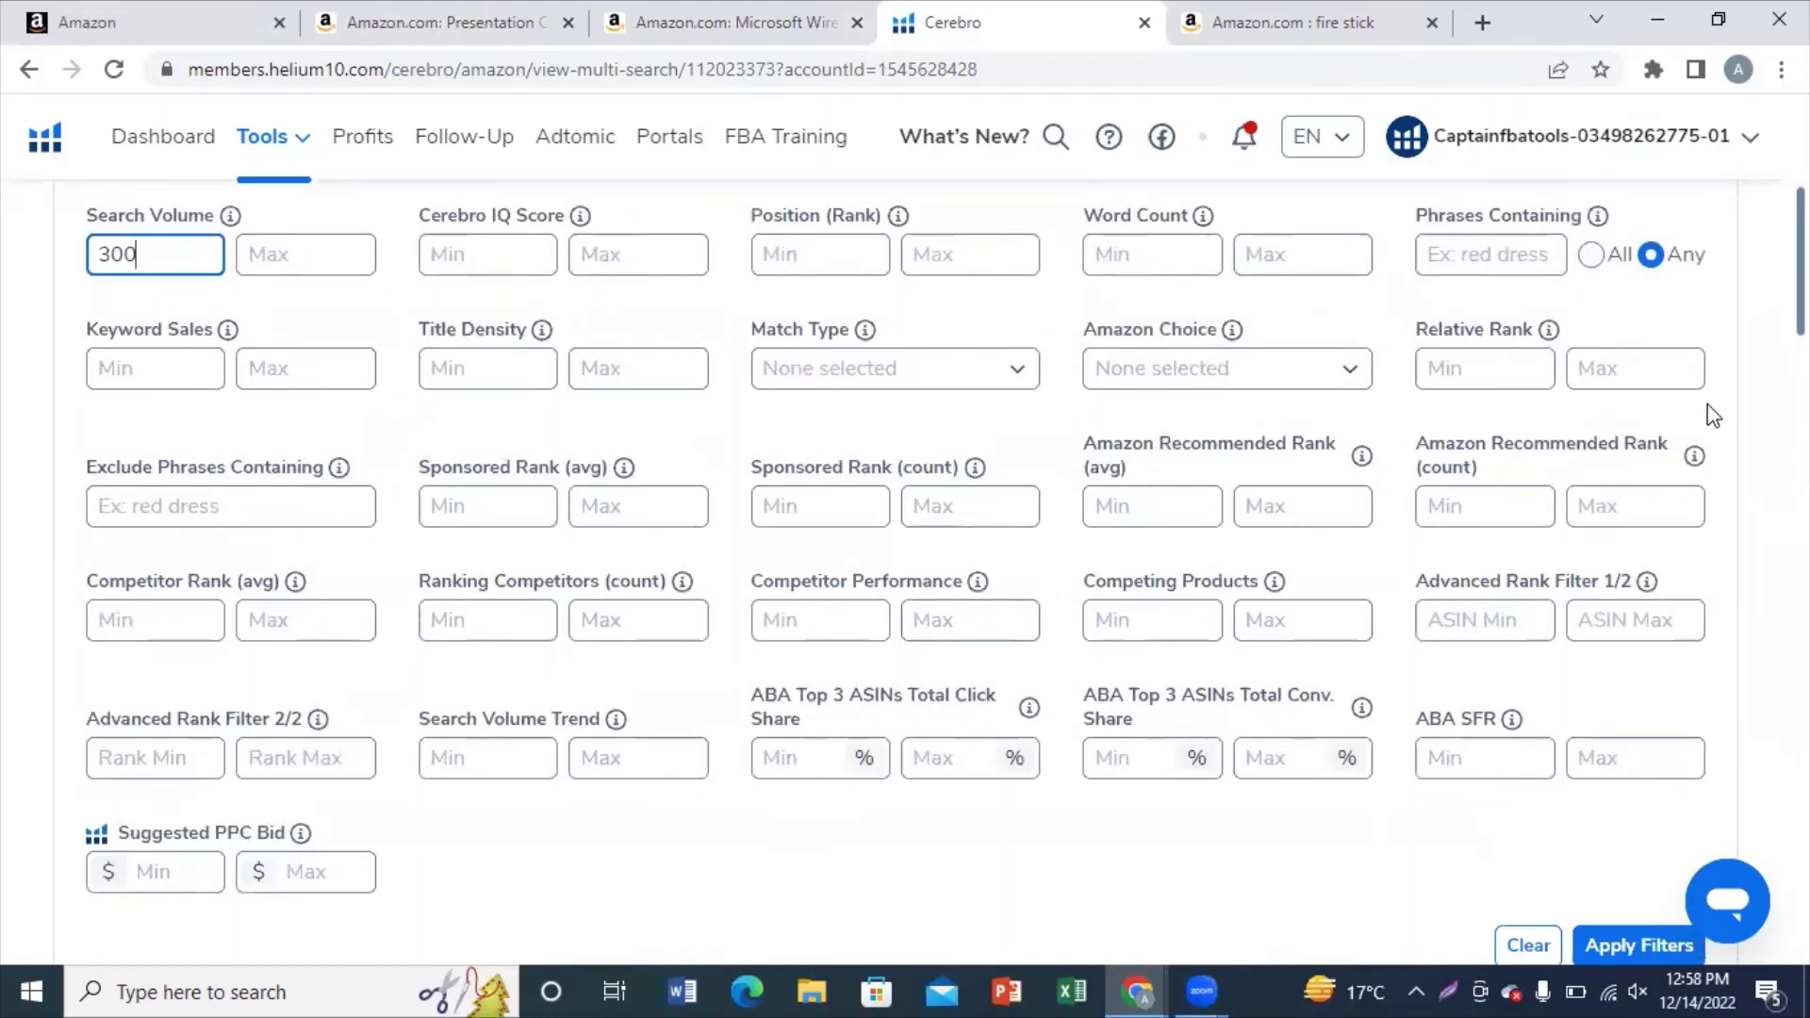
scroll(1625, 635, down, 3)
click(1619, 670)
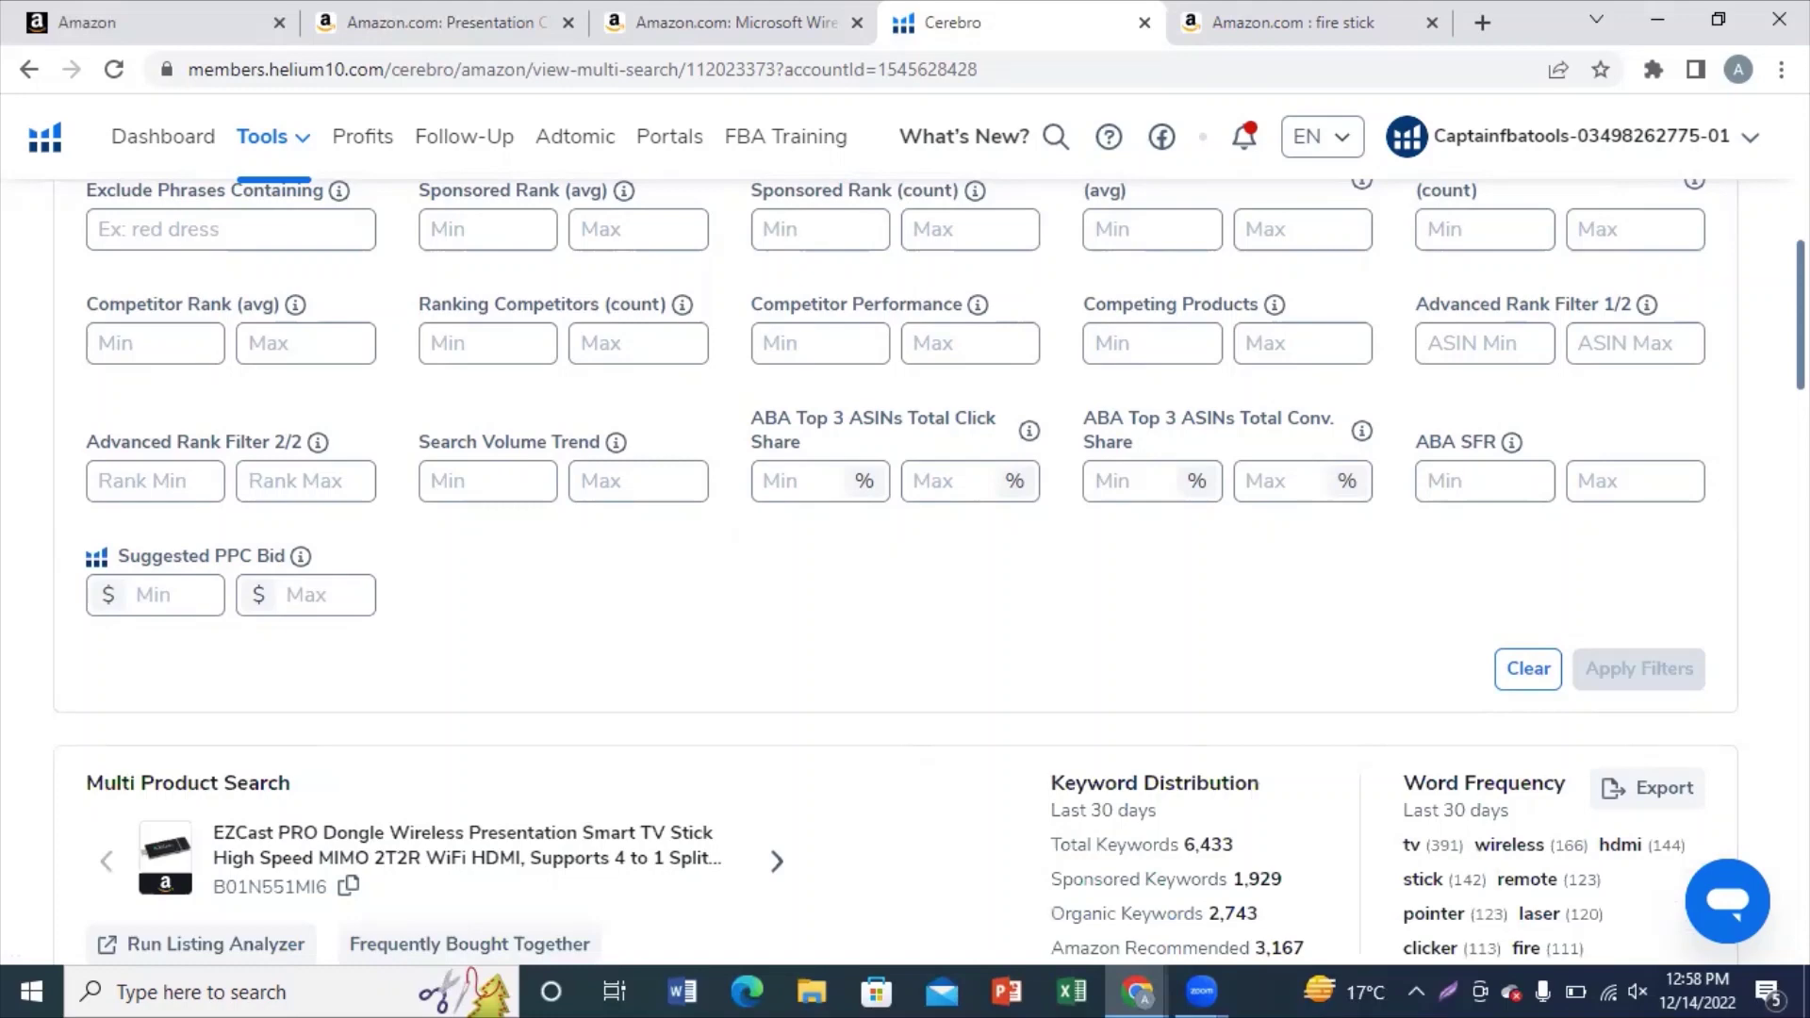
Step: Sort the 2,037 filtered keywords by search volume, highest first
scroll(931, 572, down, 5)
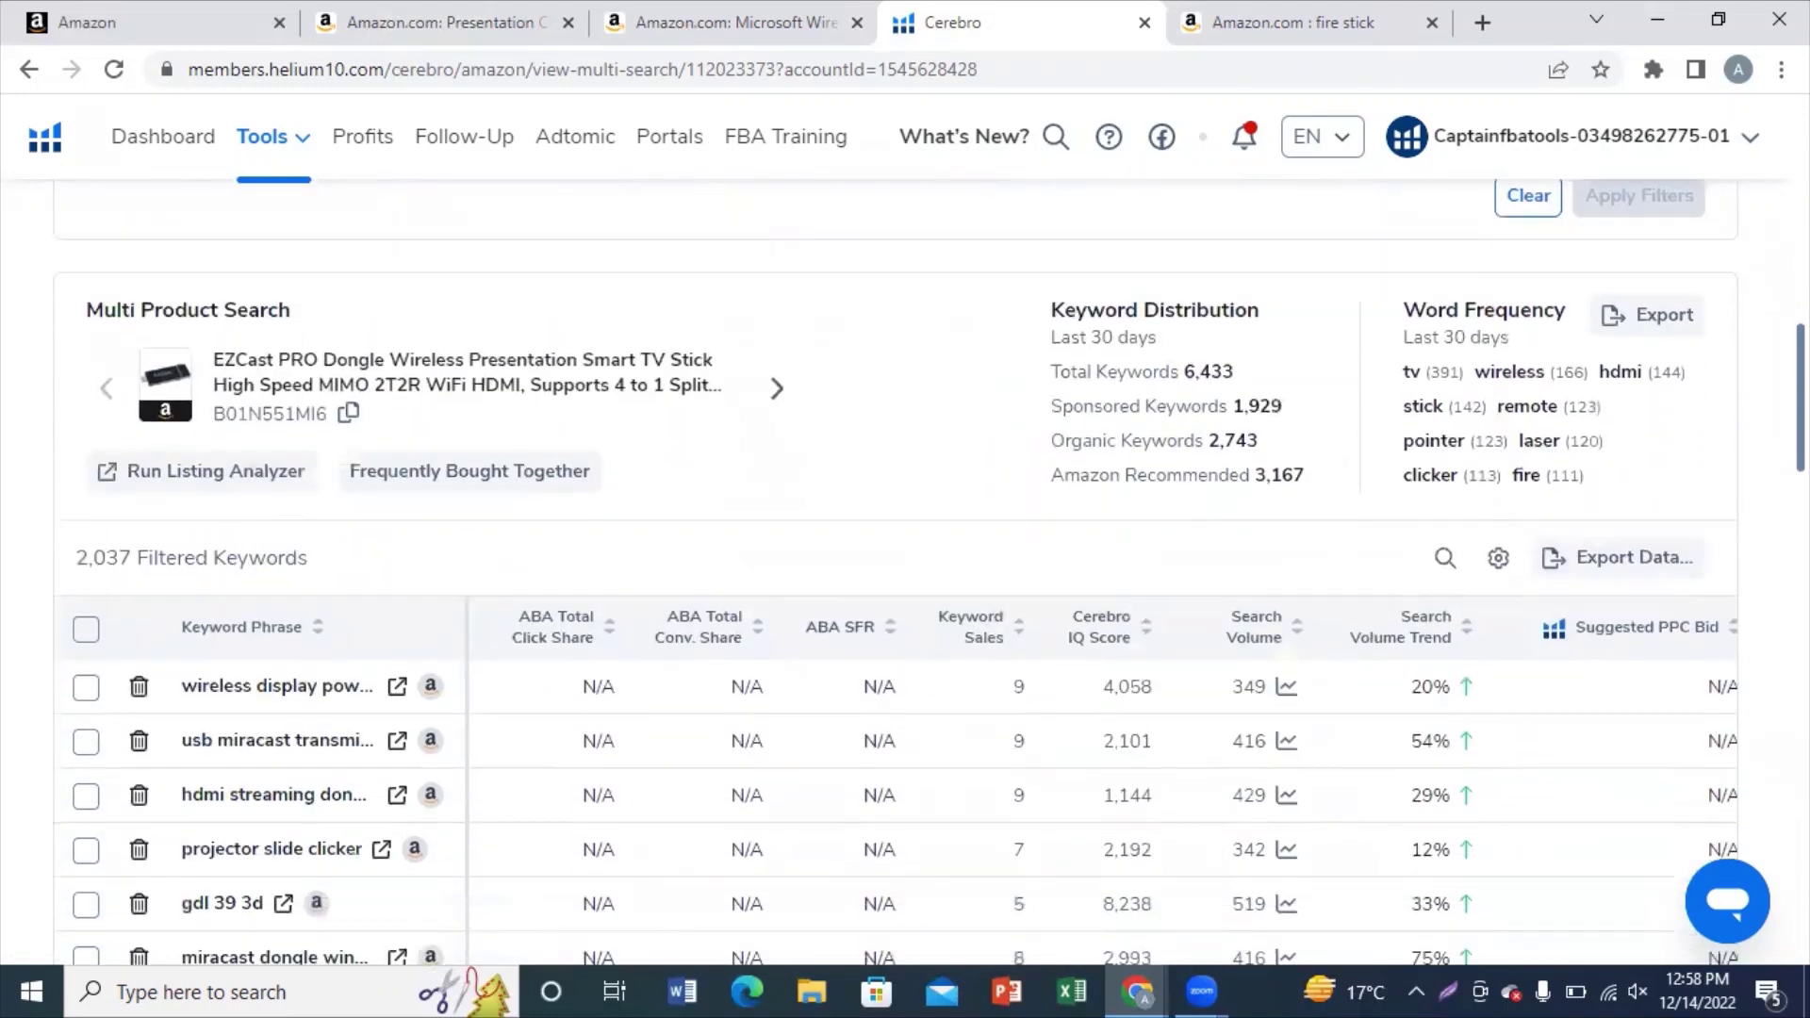
scroll(931, 572, down, 2)
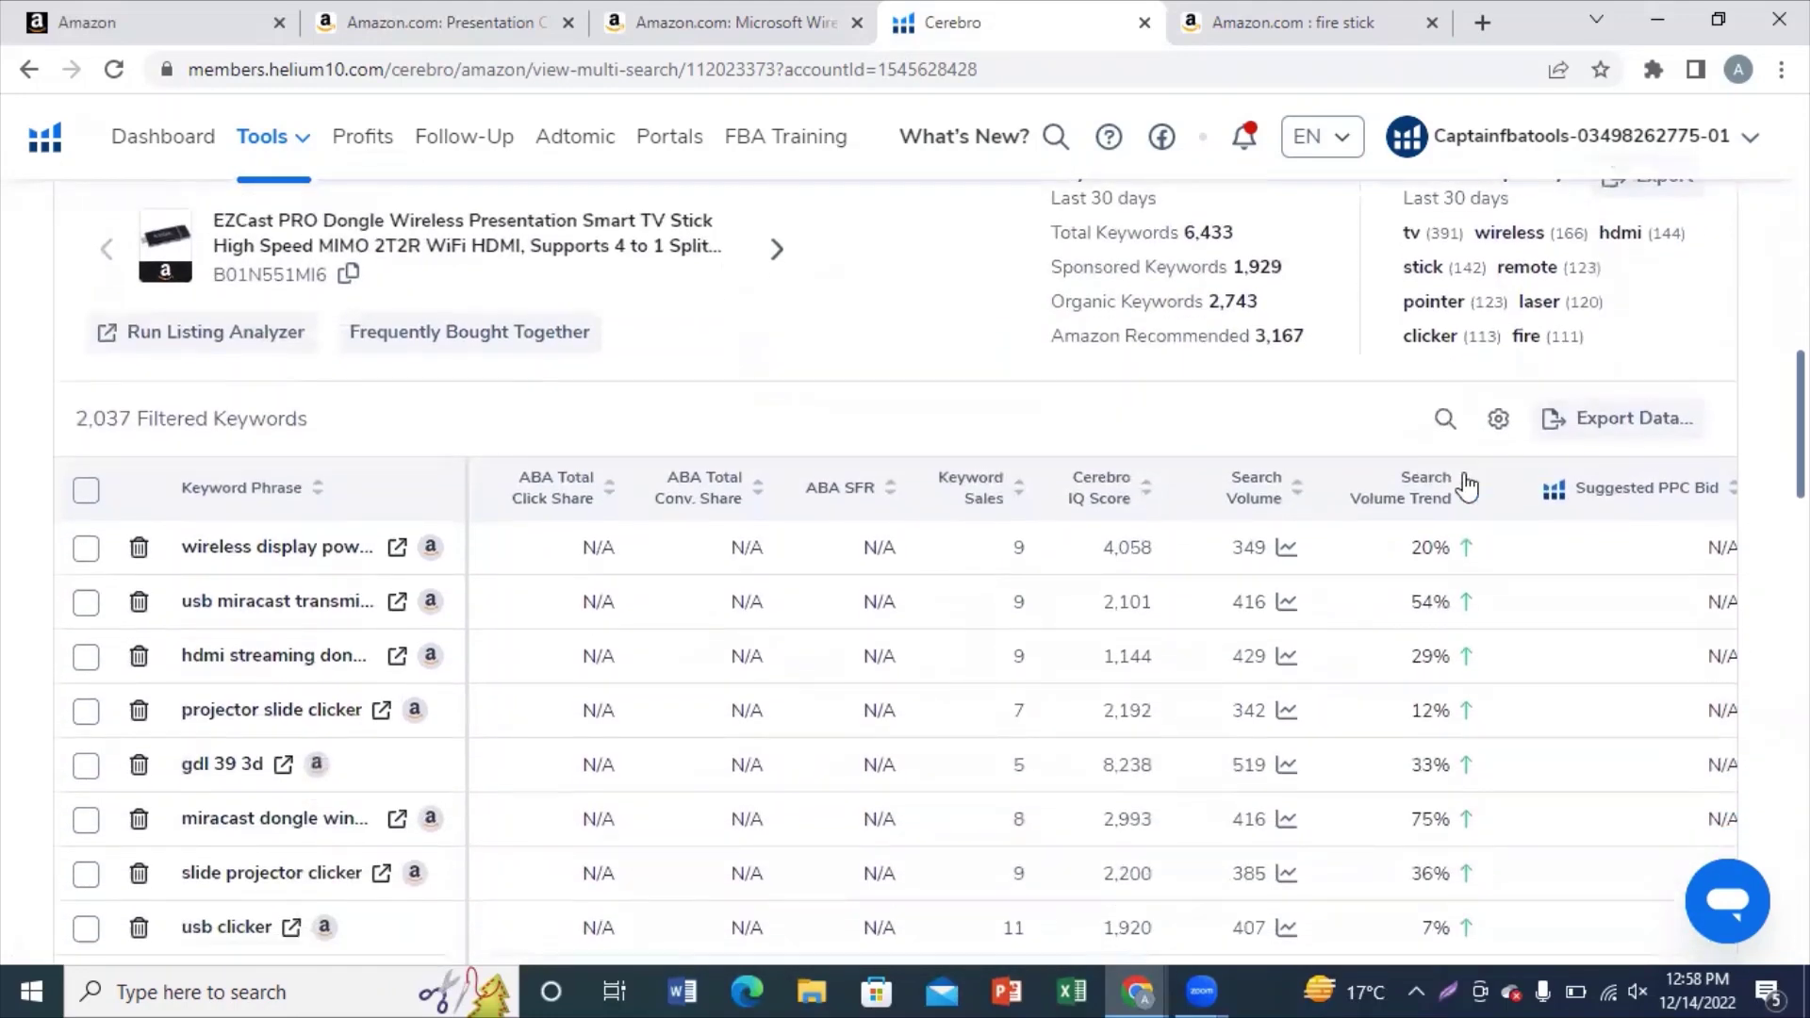
click(1238, 517)
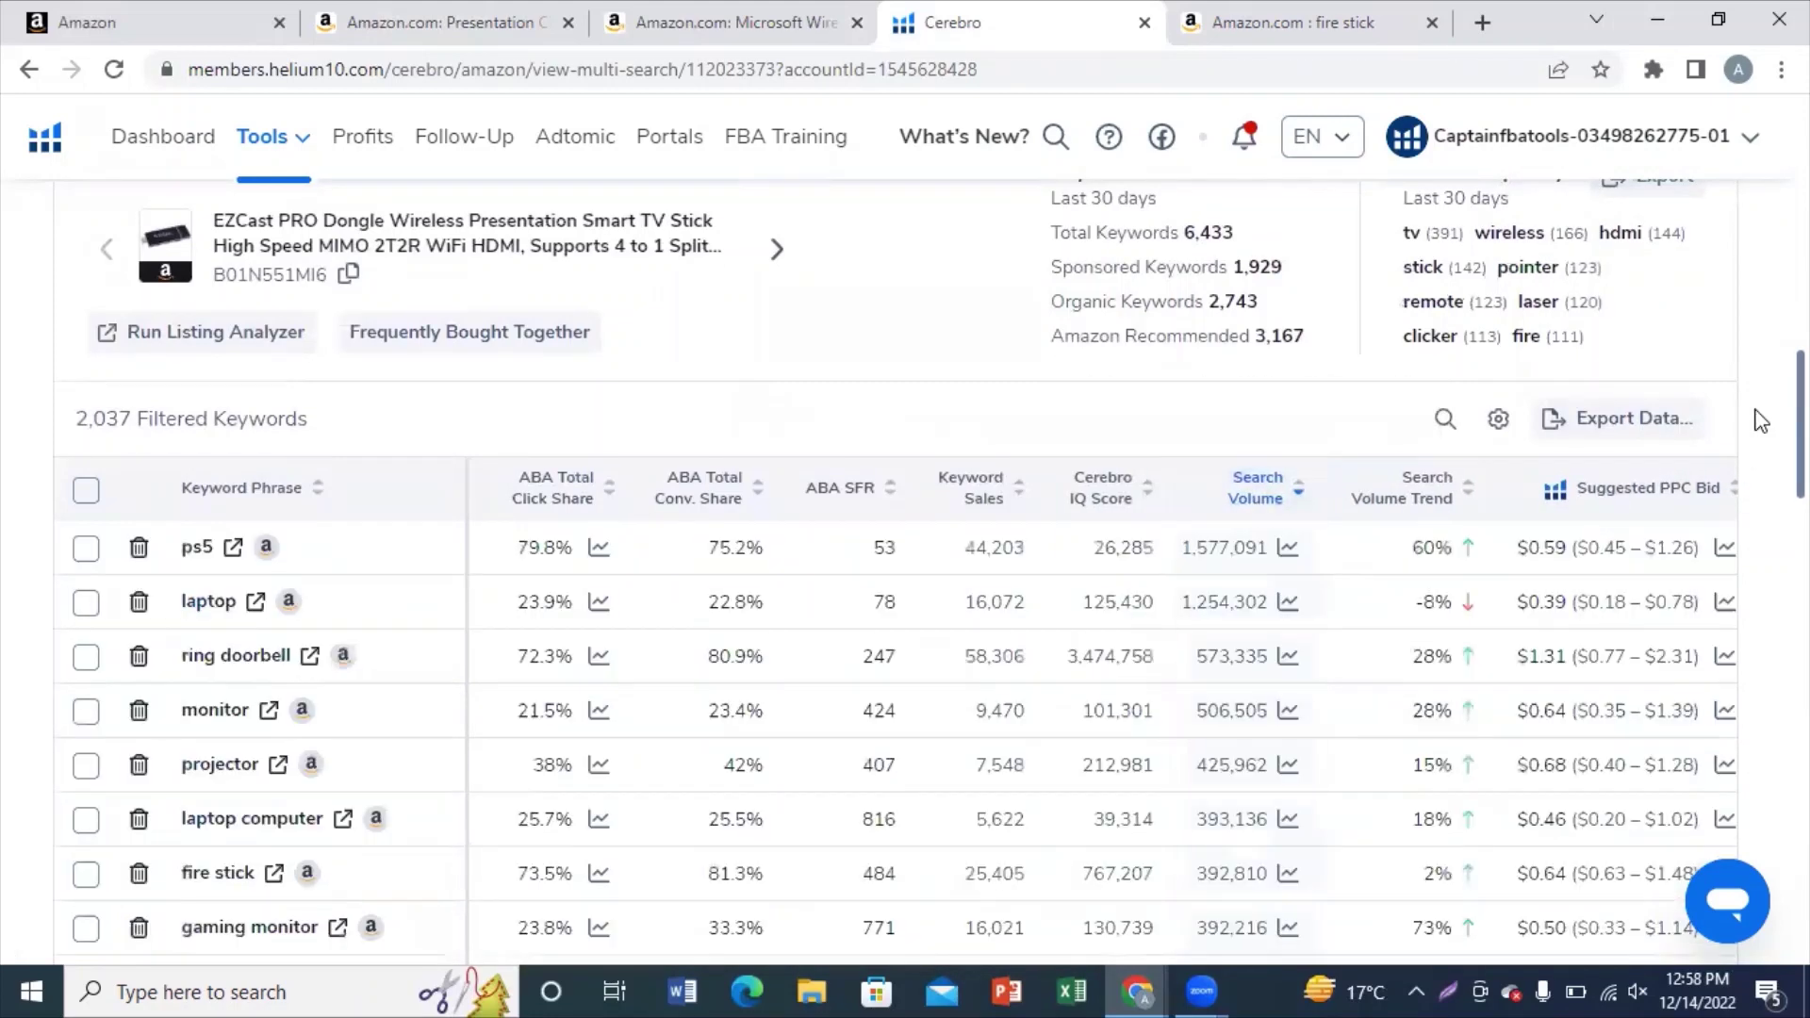
Step: Export the keywords as a CSV file and switch to the blank Google Sheets spreadsheet
click(1661, 427)
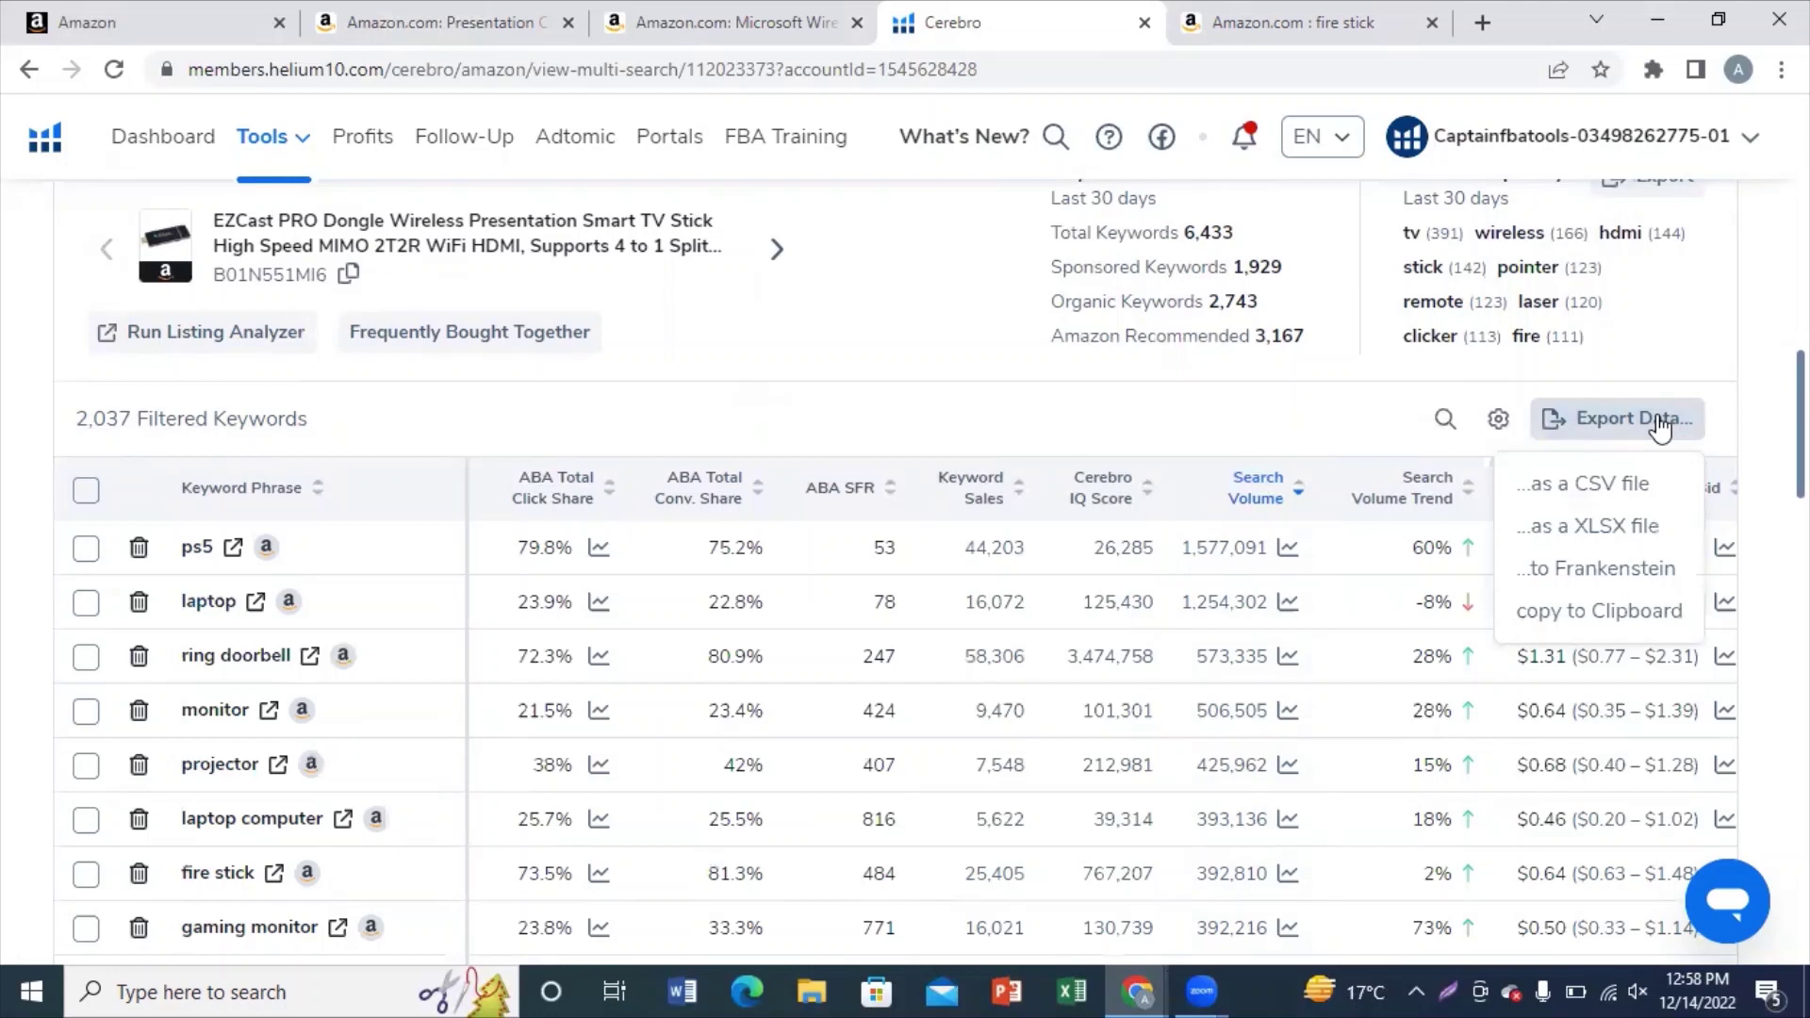
click(1576, 509)
mouse_move(1575, 507)
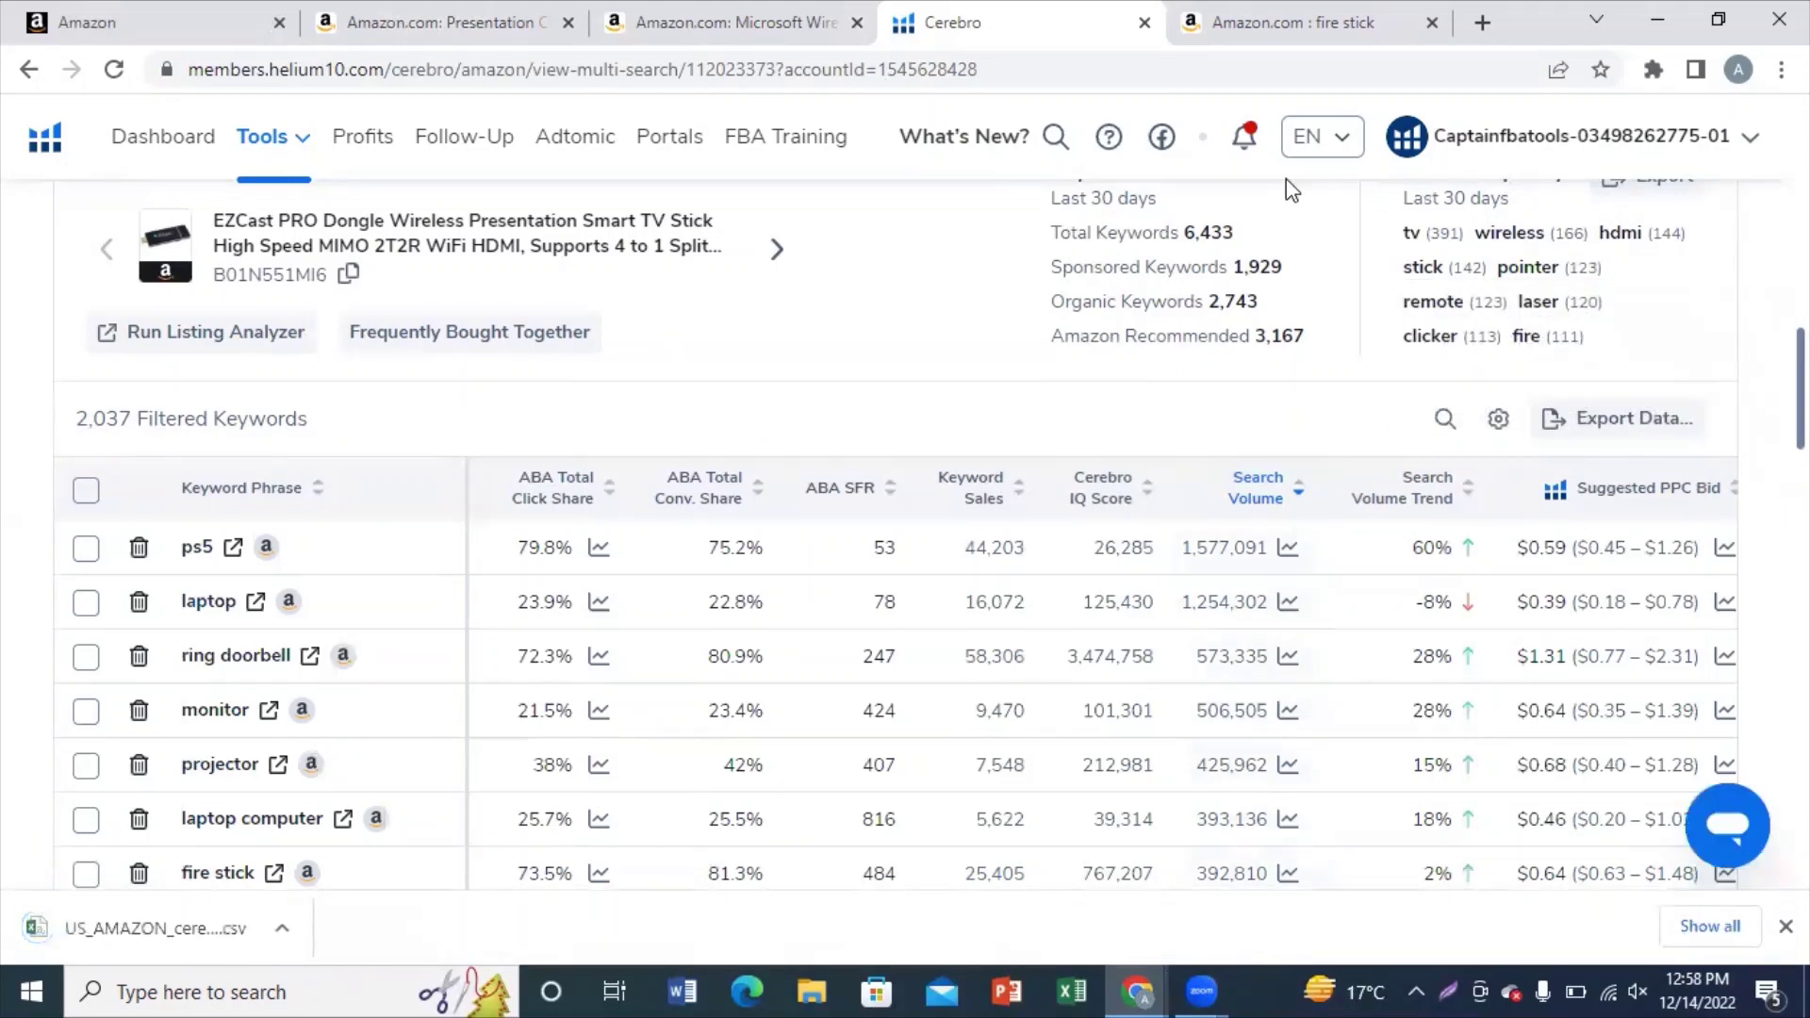
click(1301, 22)
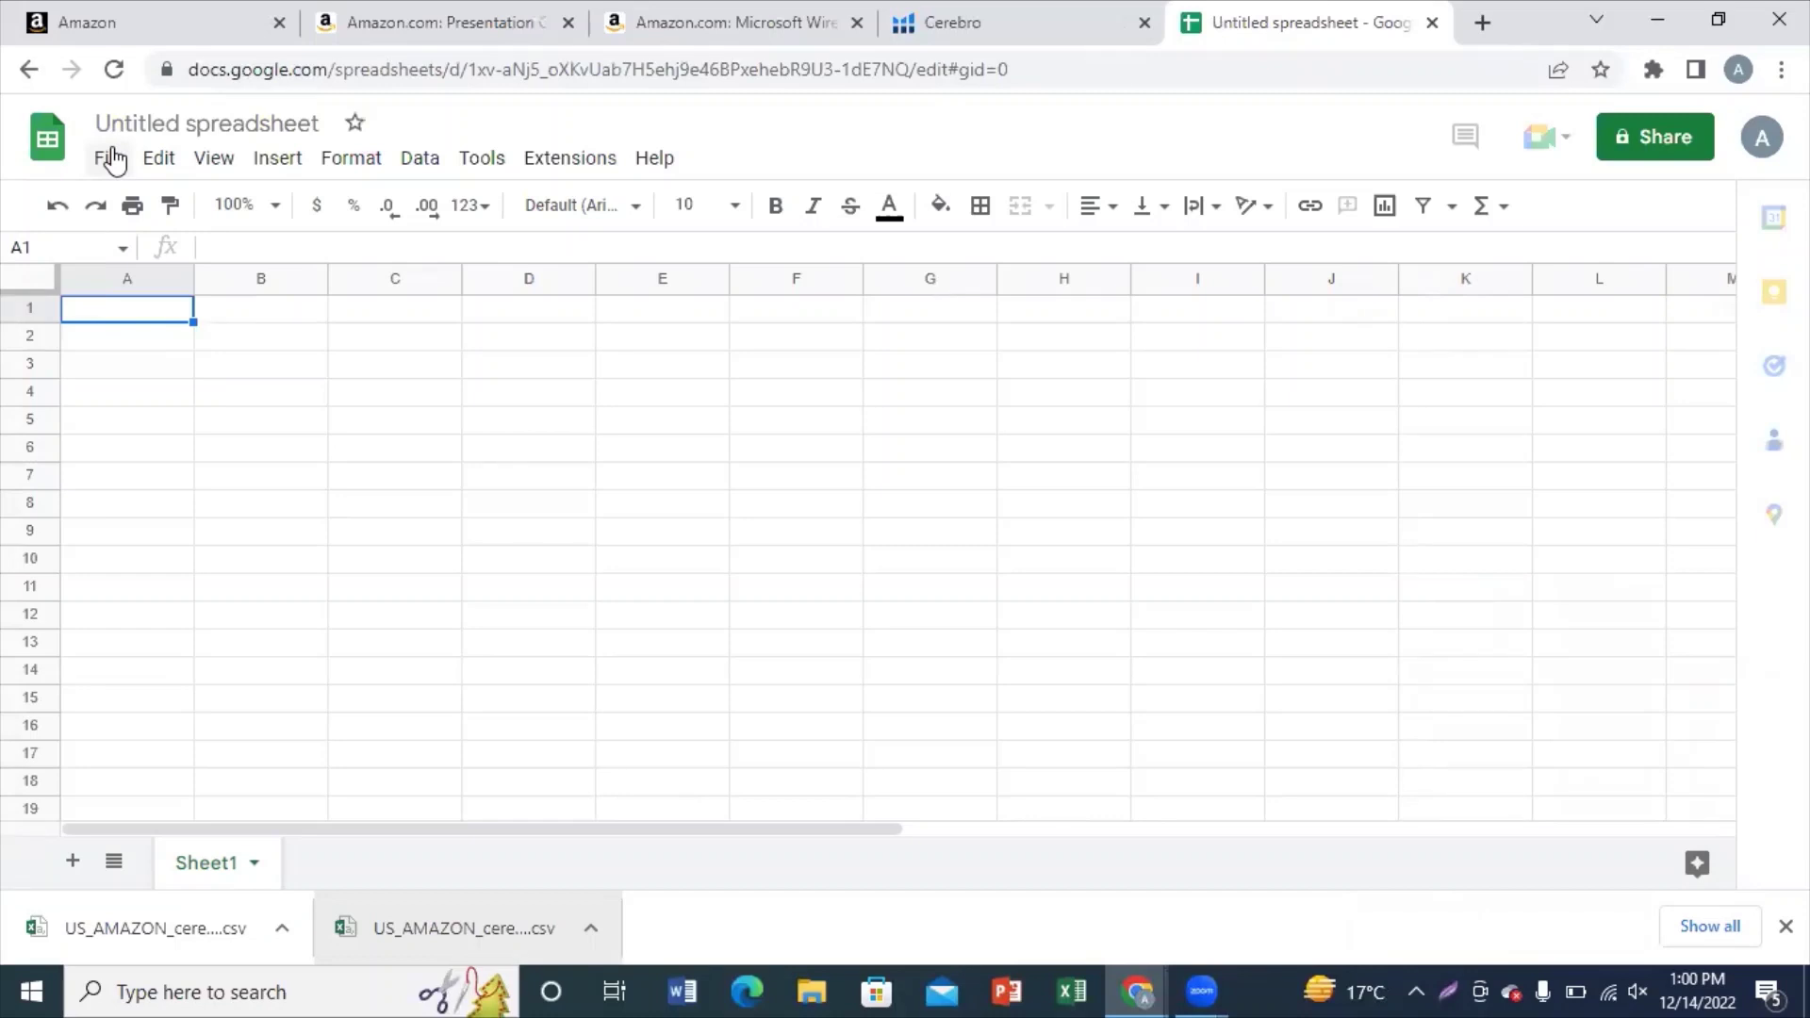
Step: Import US_AMAZON_cerebro_B01N551MI6_2022-12-14.csv by upload, replacing the spreadsheet contents
click(111, 159)
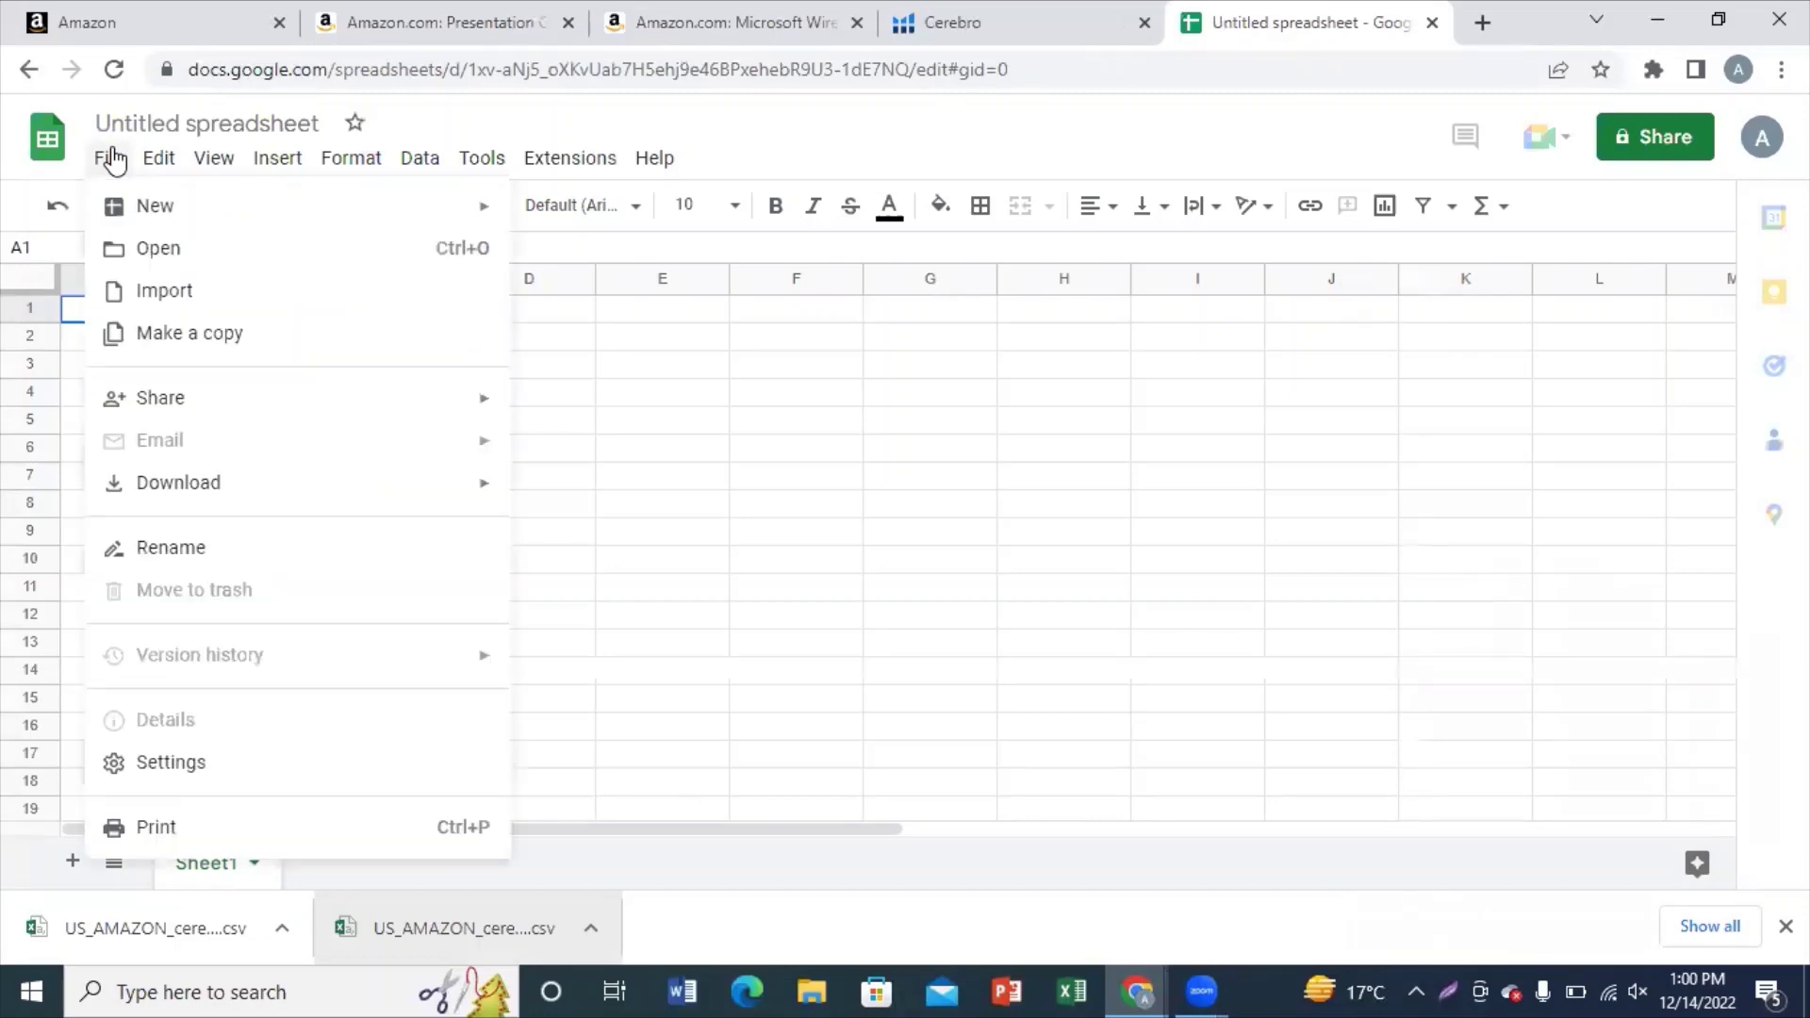
click(123, 295)
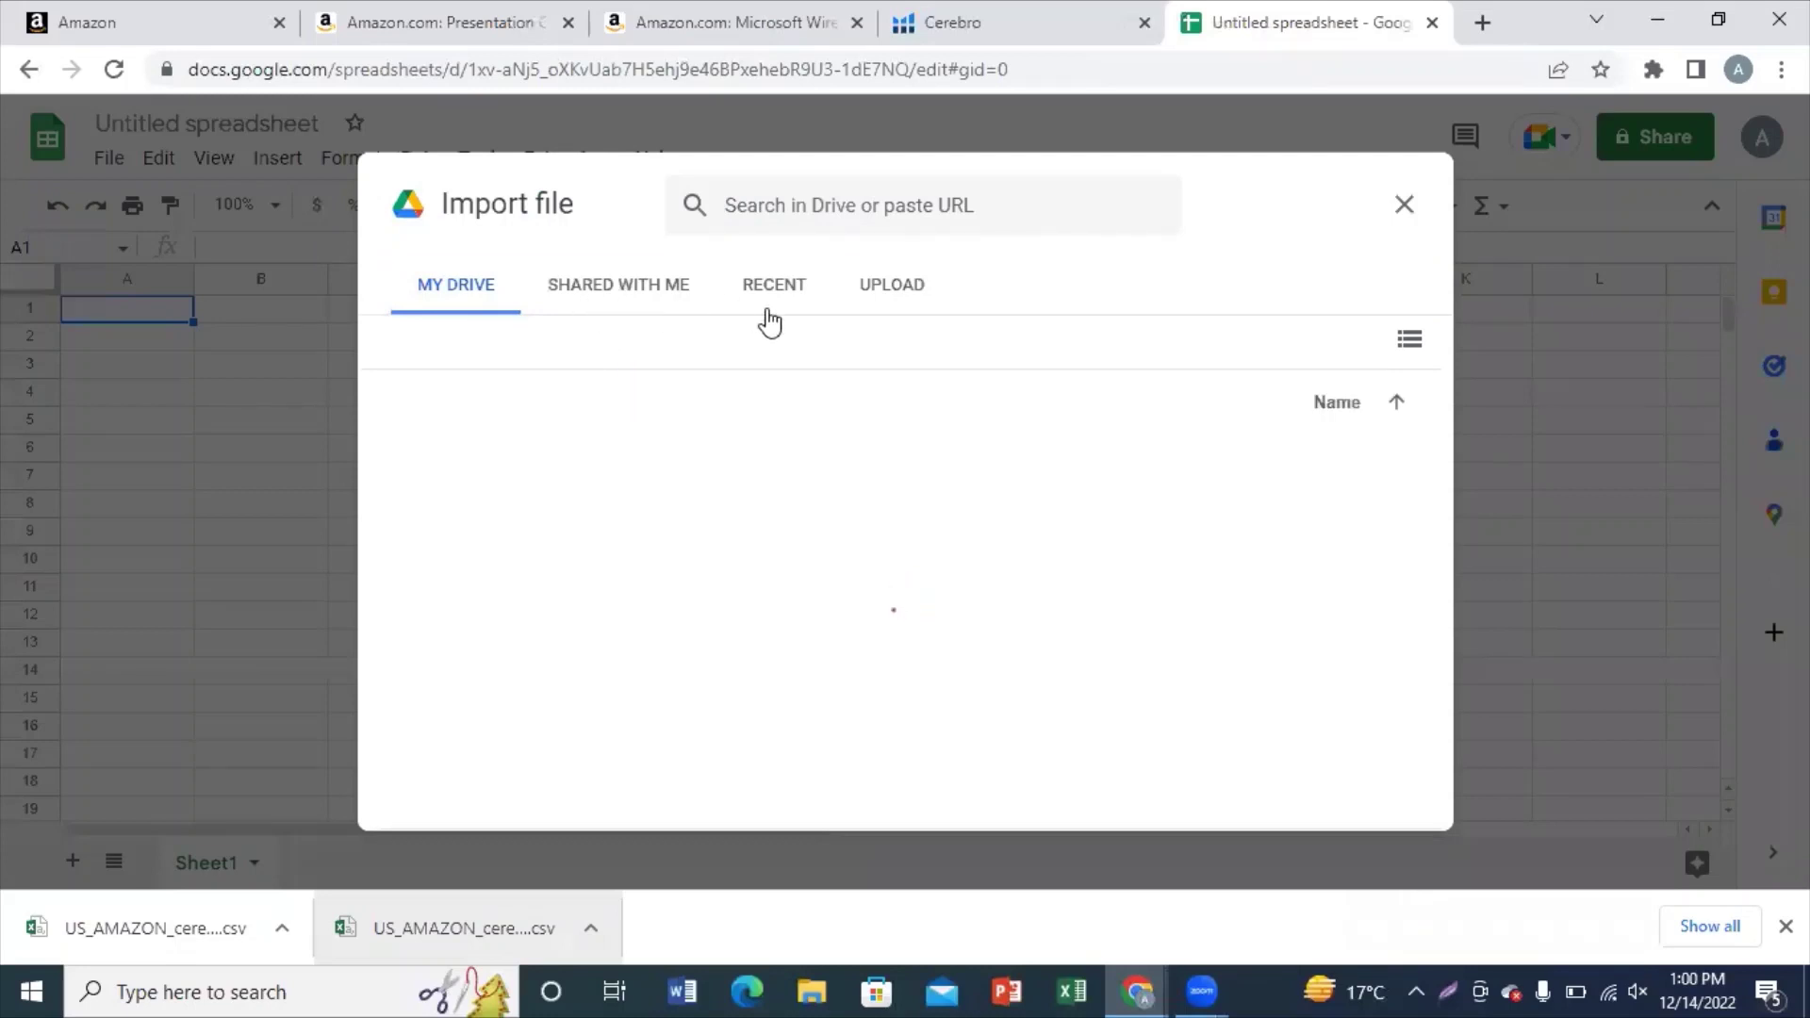
click(890, 286)
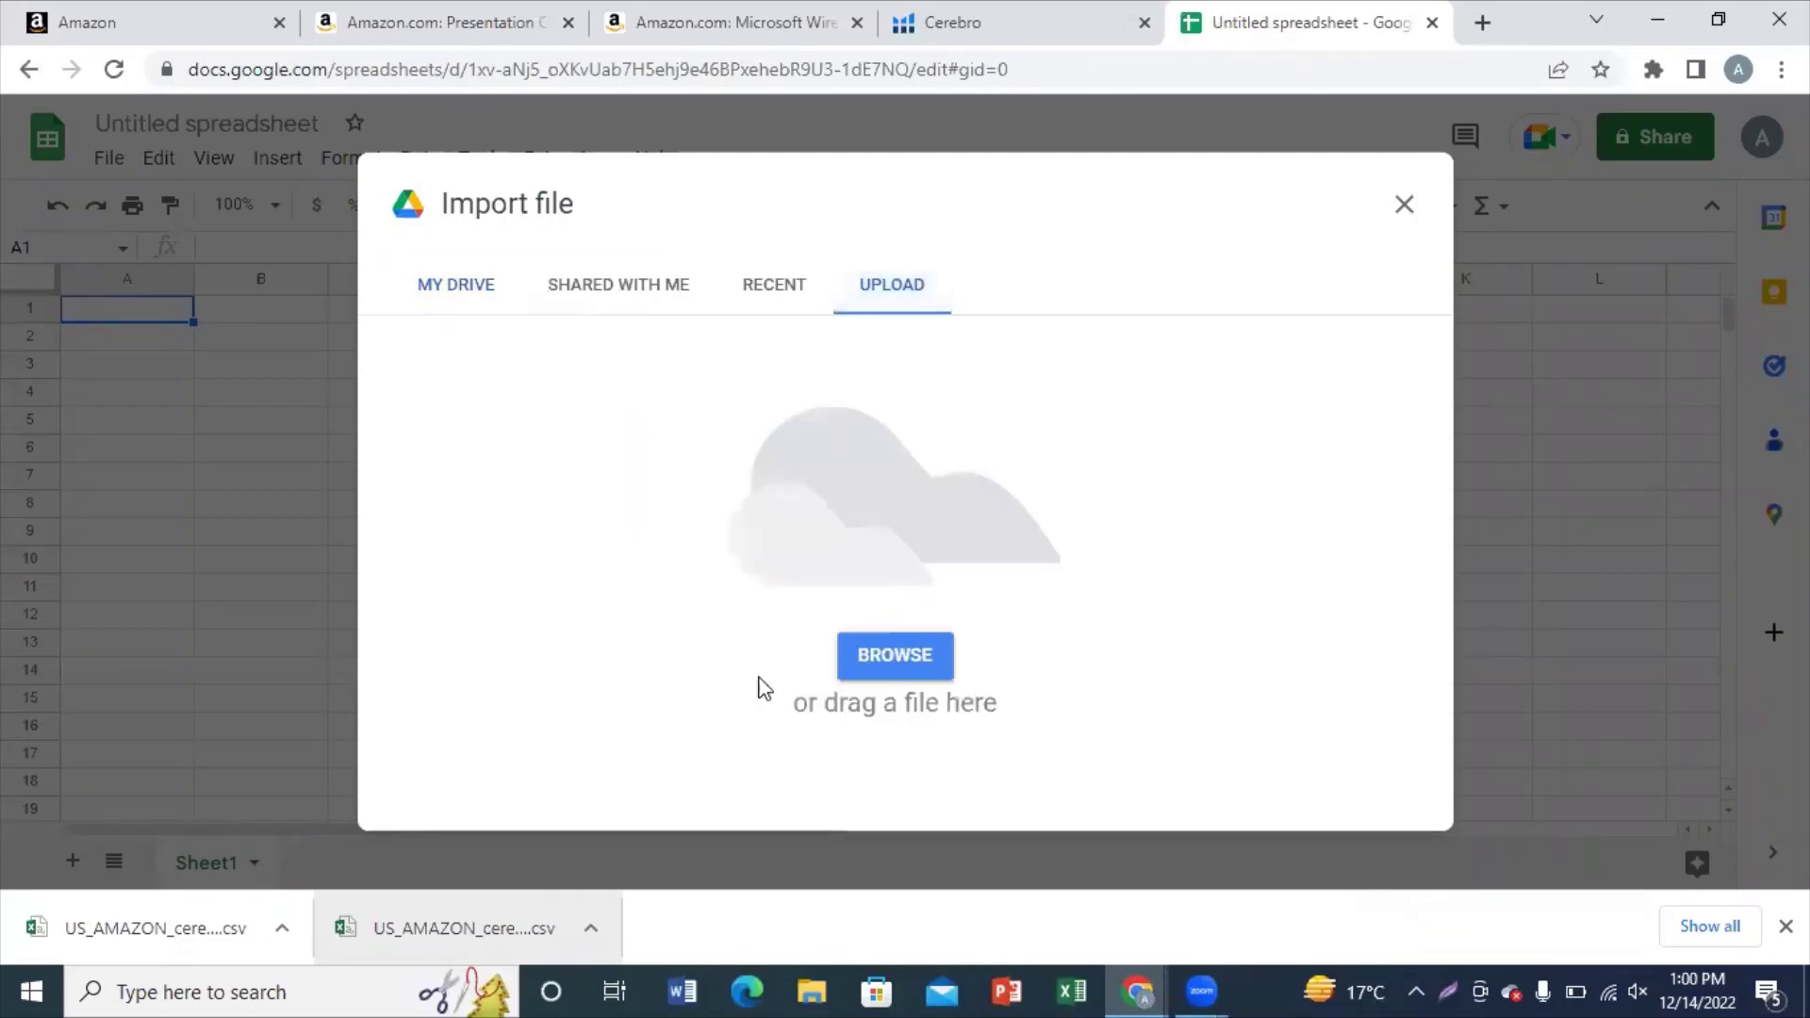
drag(155, 928, 997, 614)
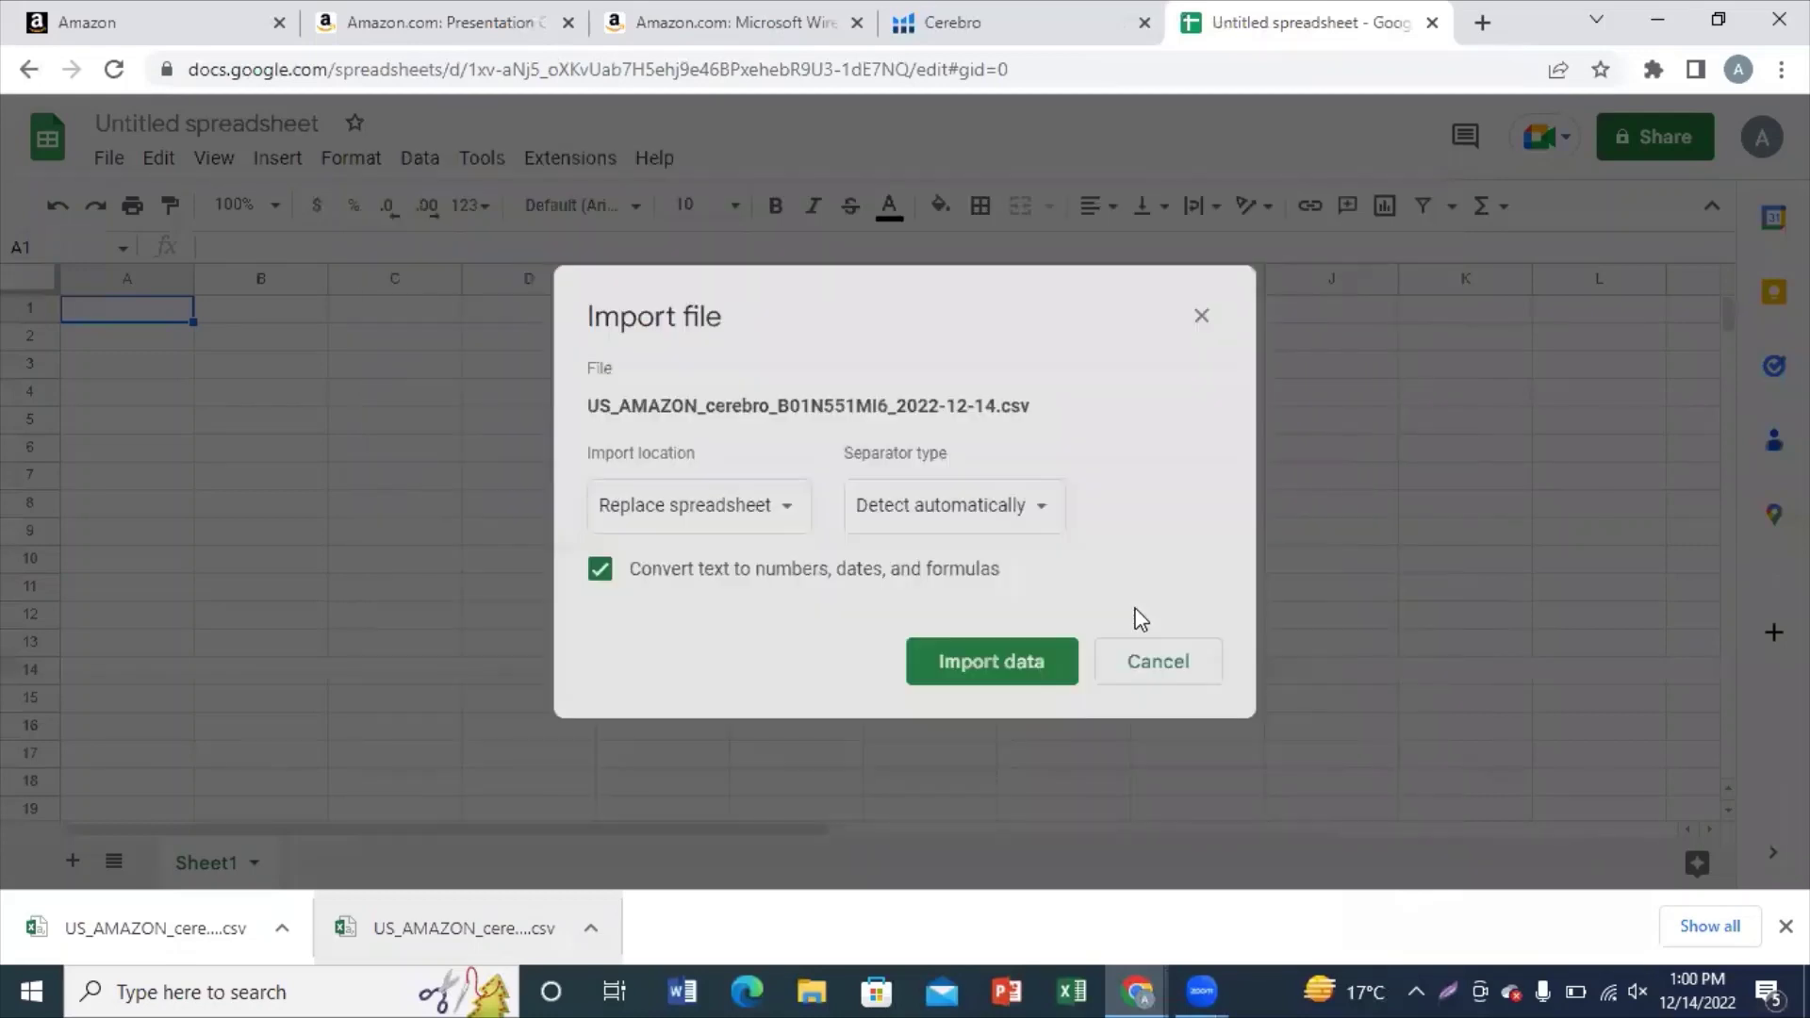
click(1016, 683)
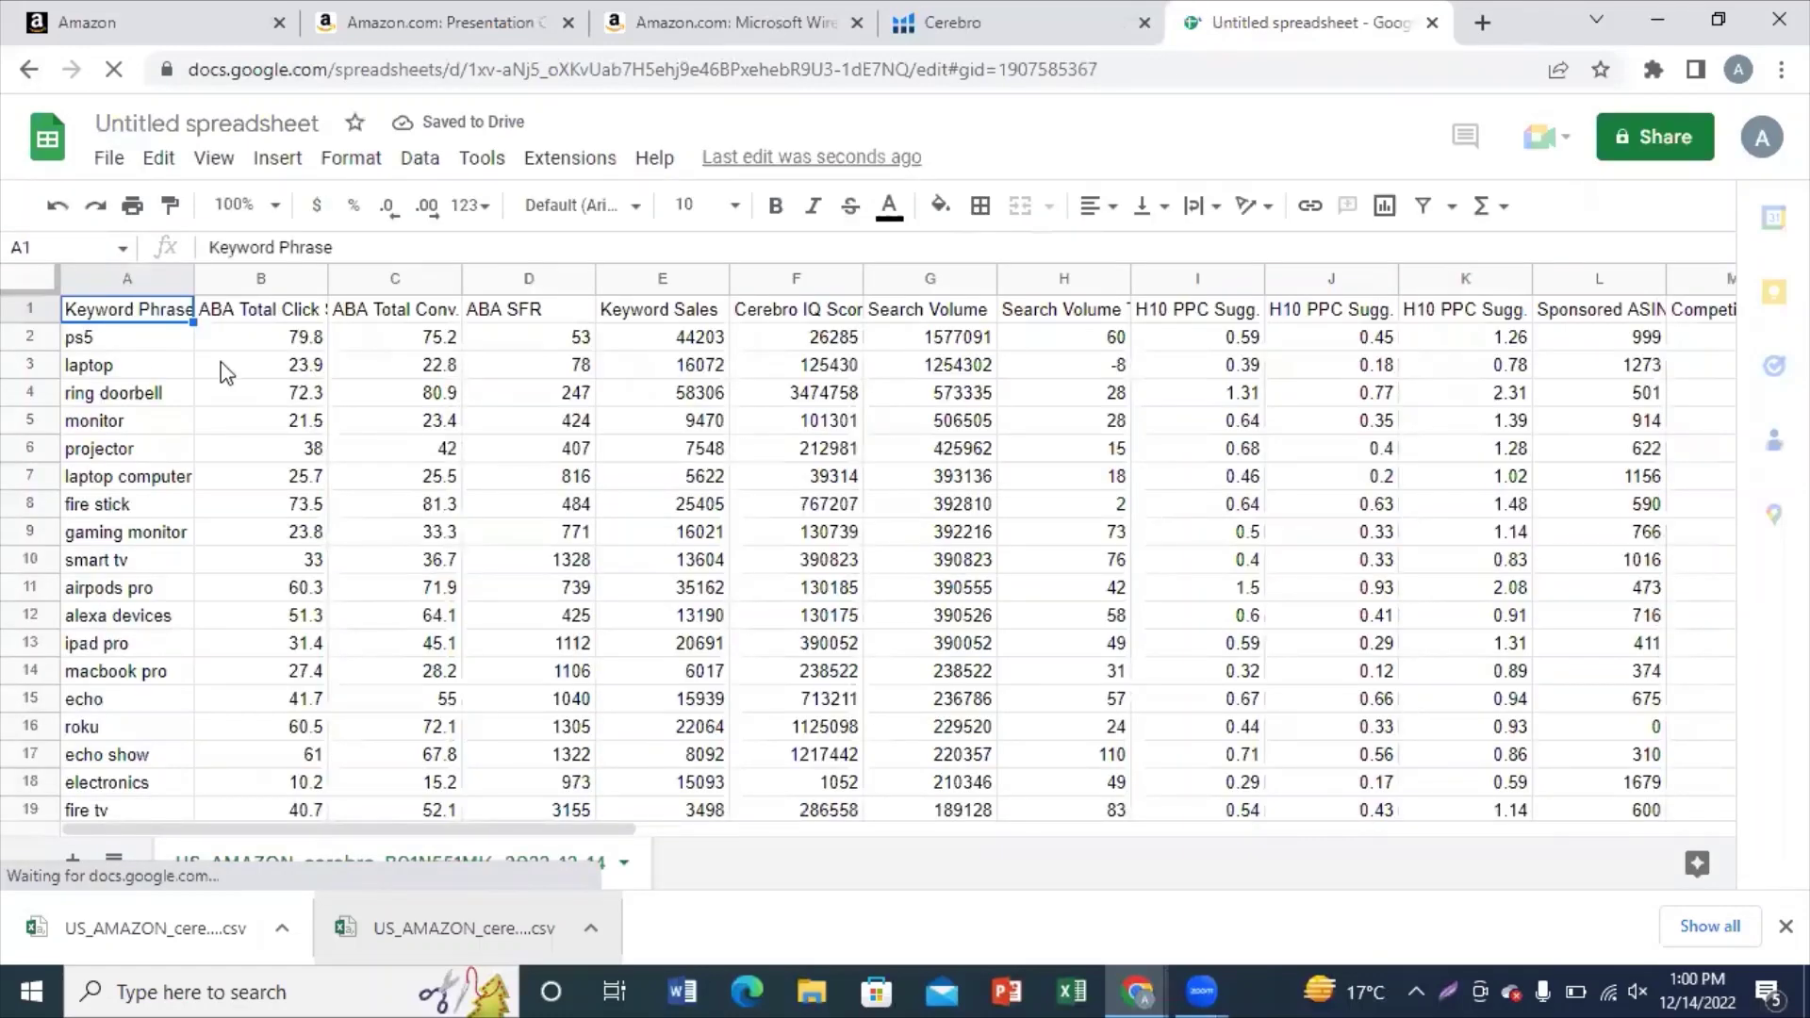
Step: Select the whole sheet and create a filter on the keyword data
click(5, 280)
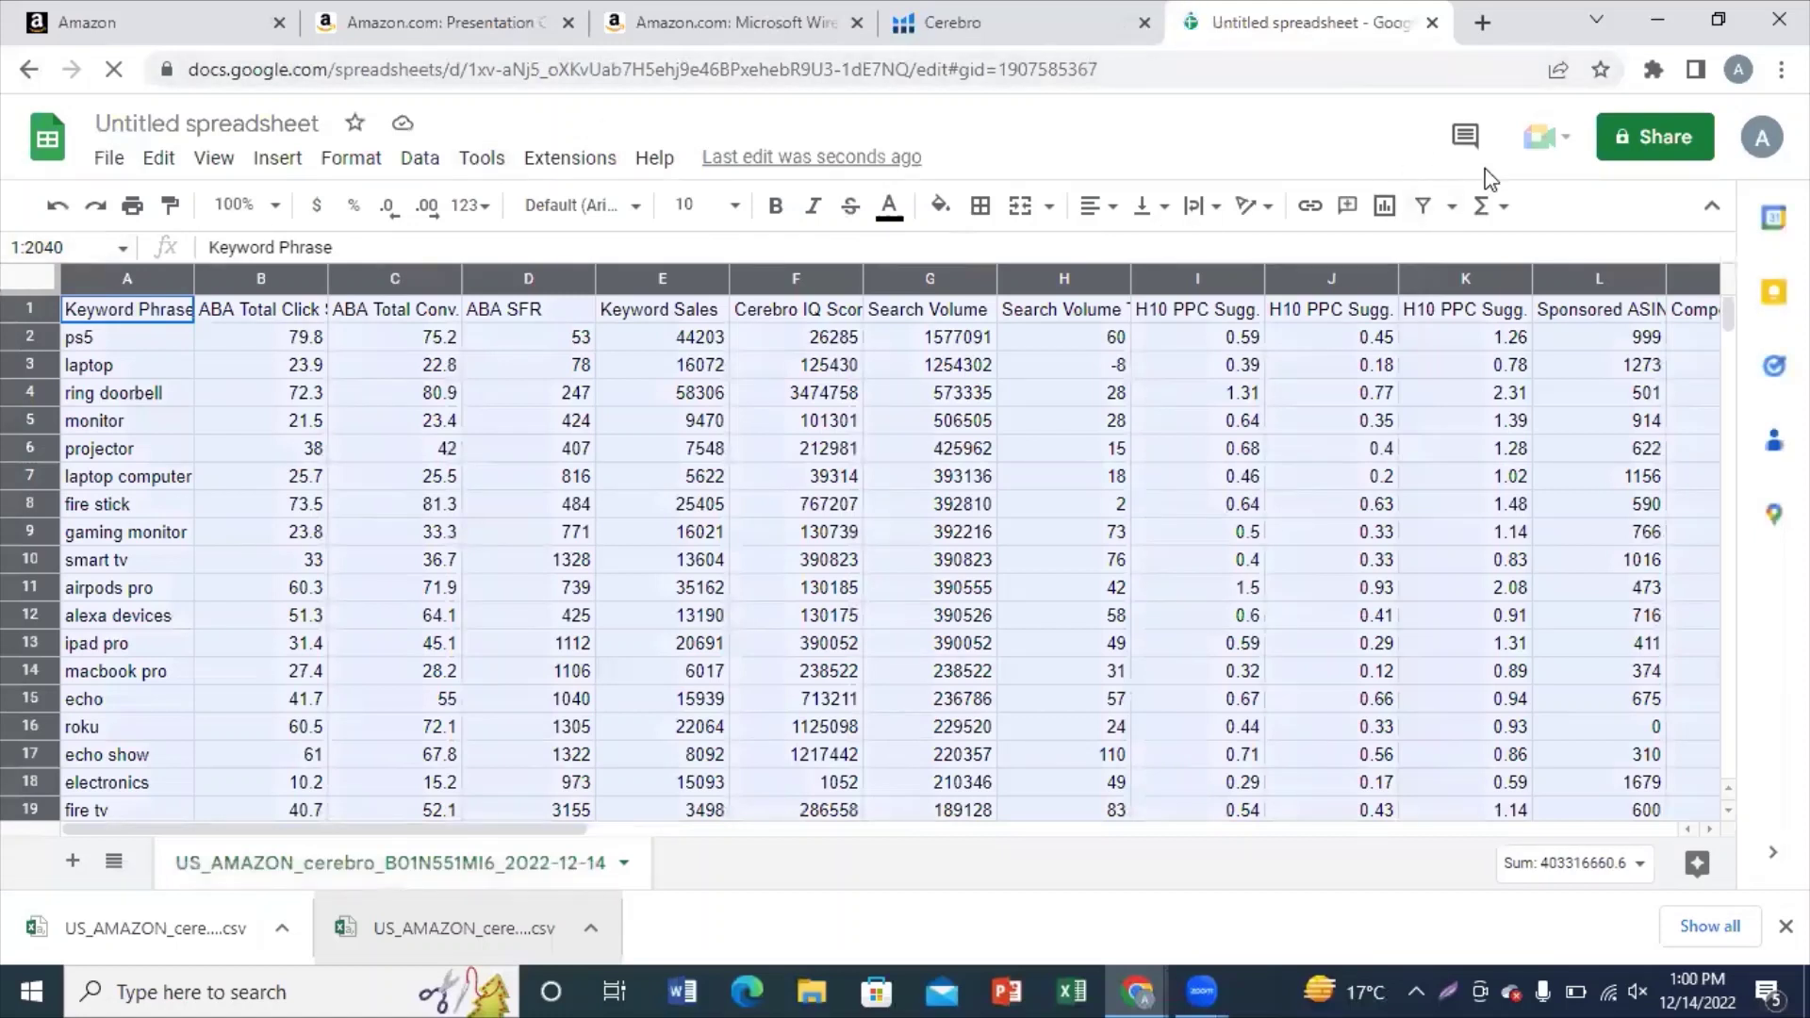
click(1429, 205)
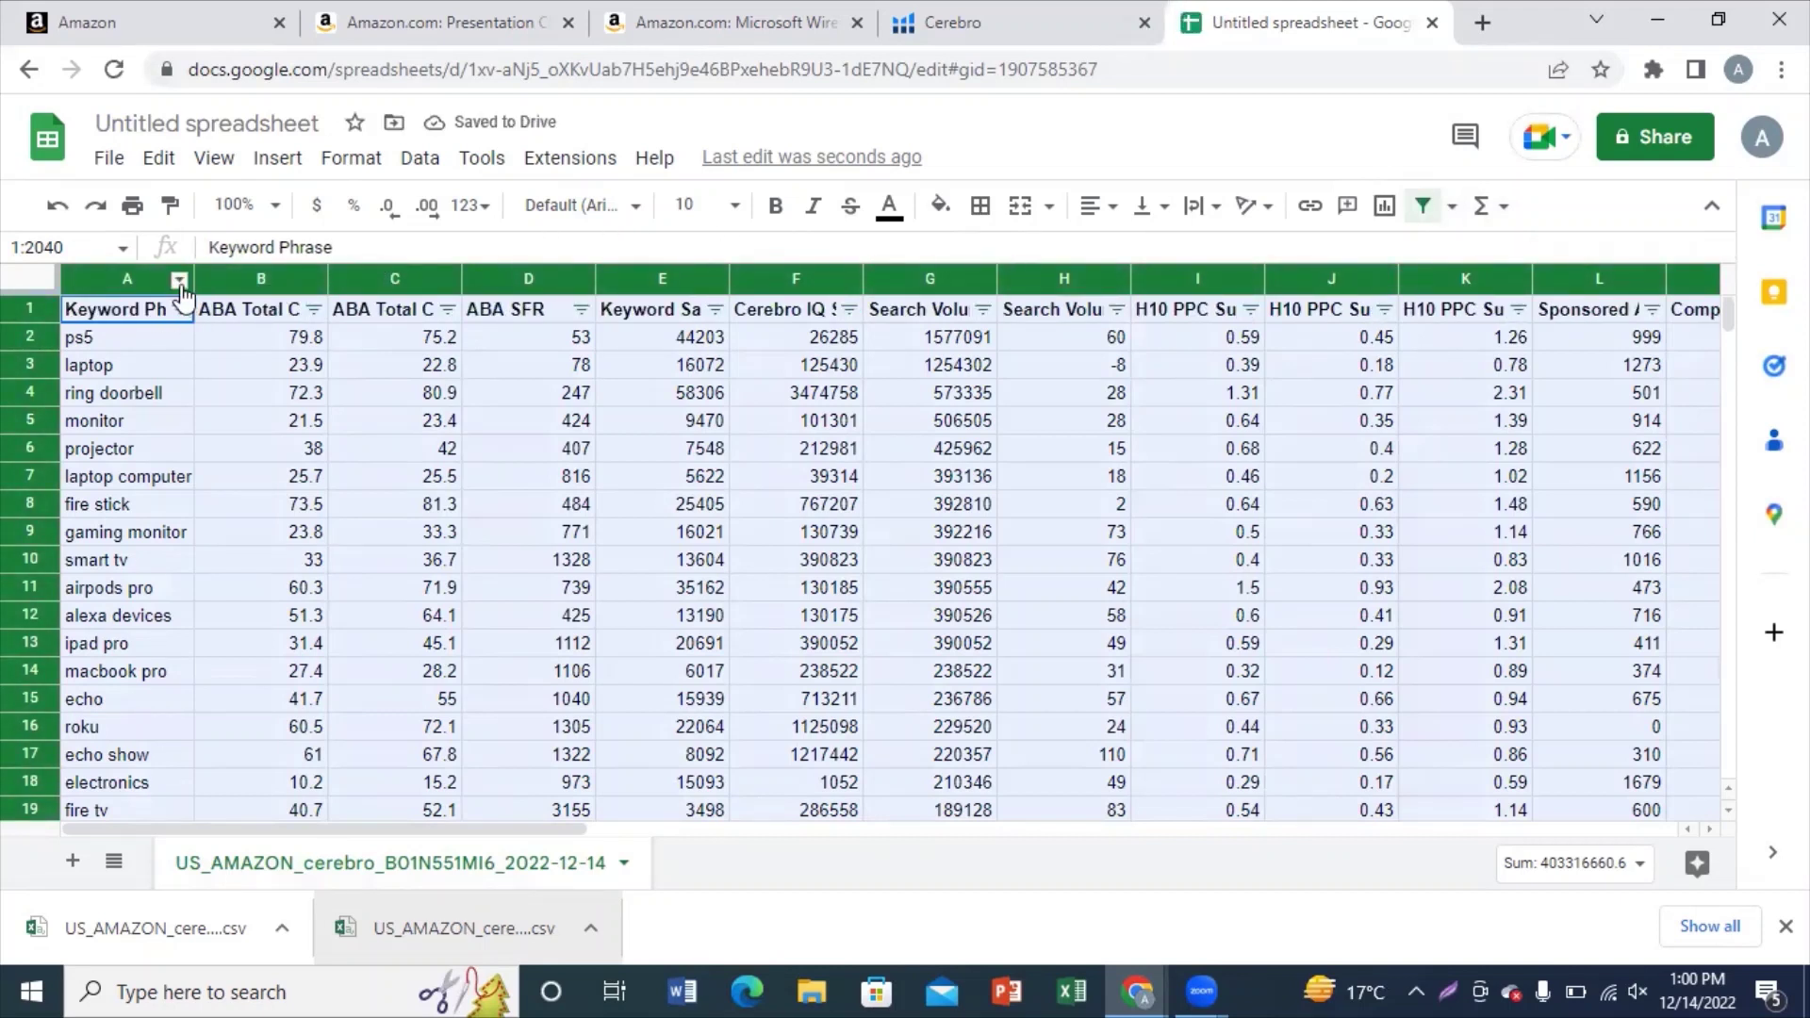
right_click(185, 300)
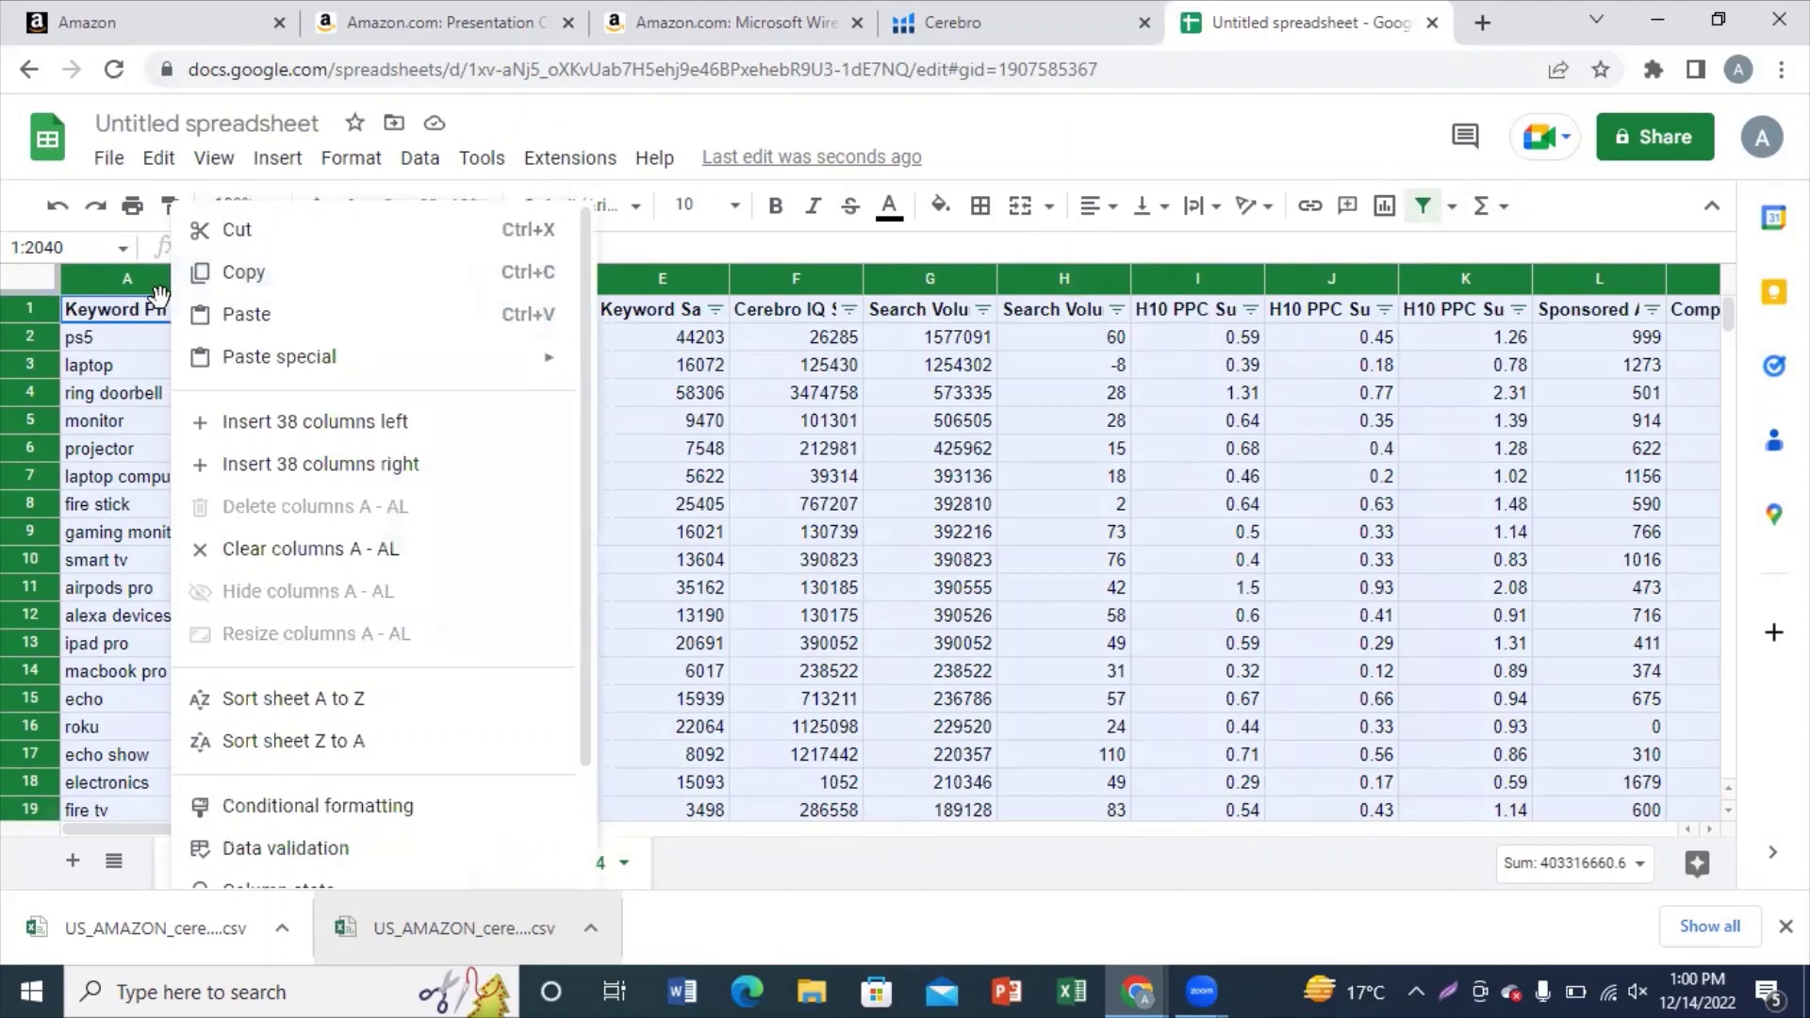
click(177, 316)
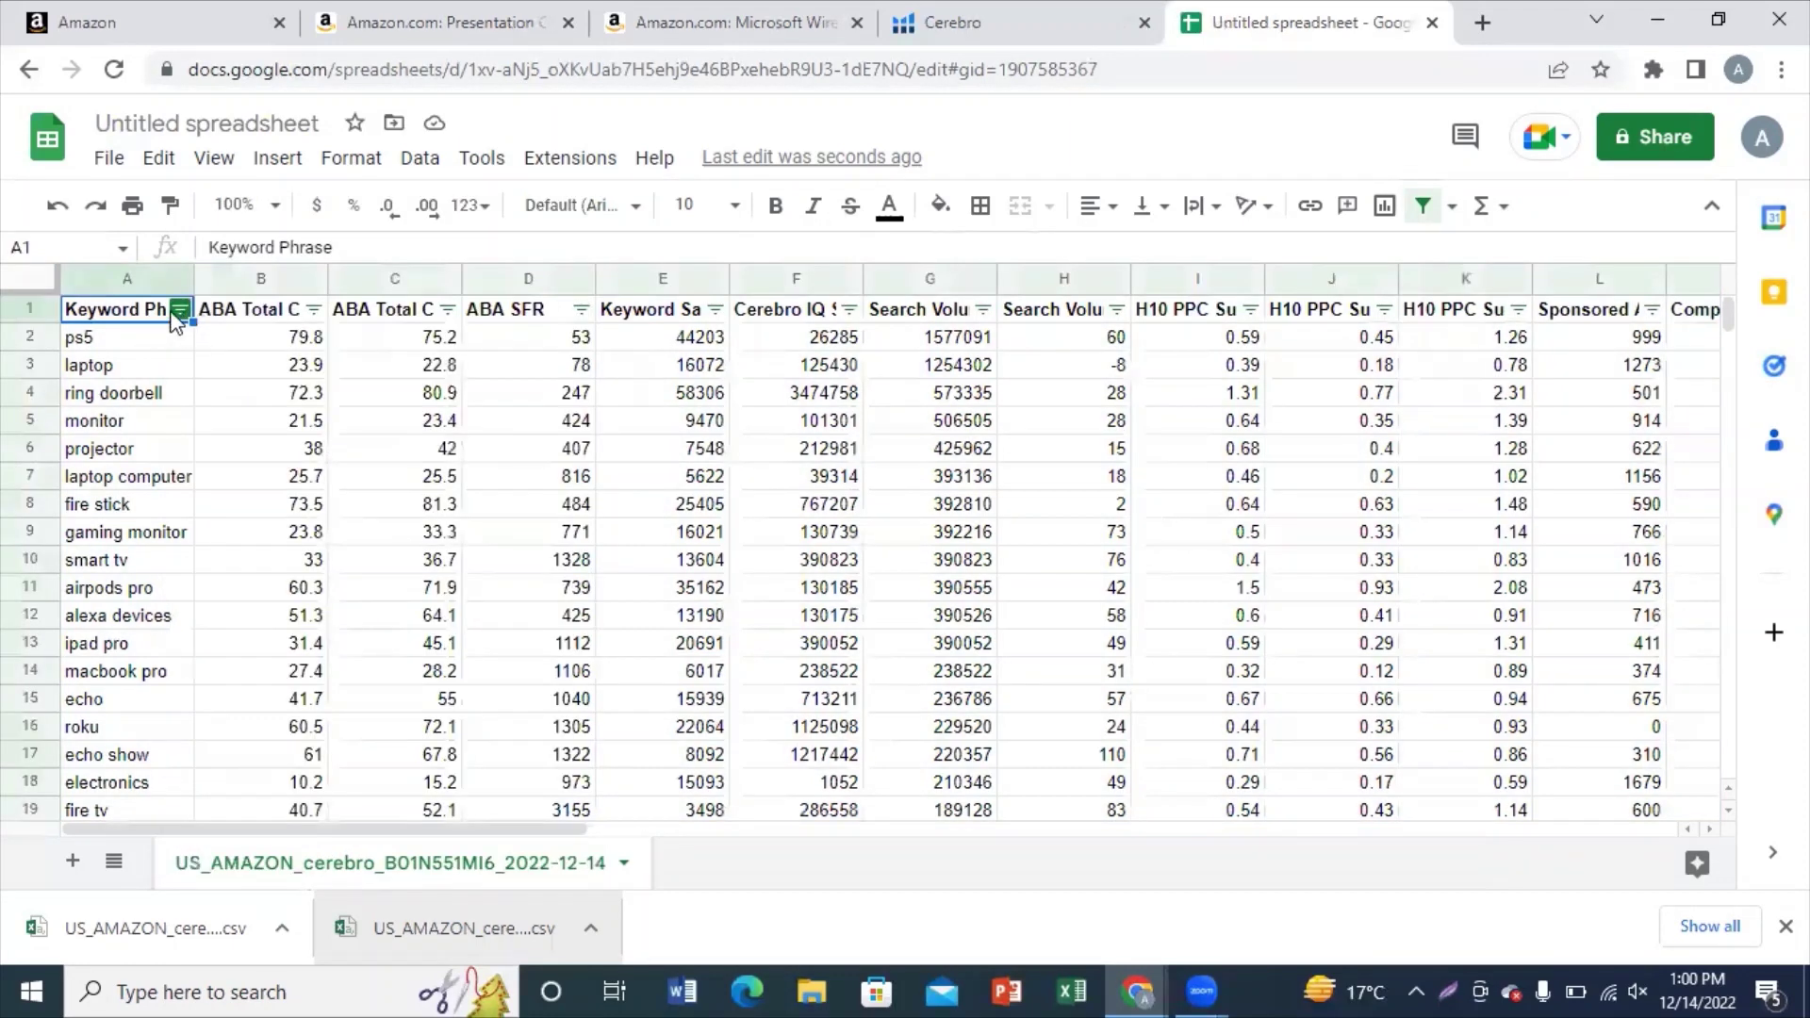
Step: Freeze header row 1 via View > Freeze > 1 row
click(29, 309)
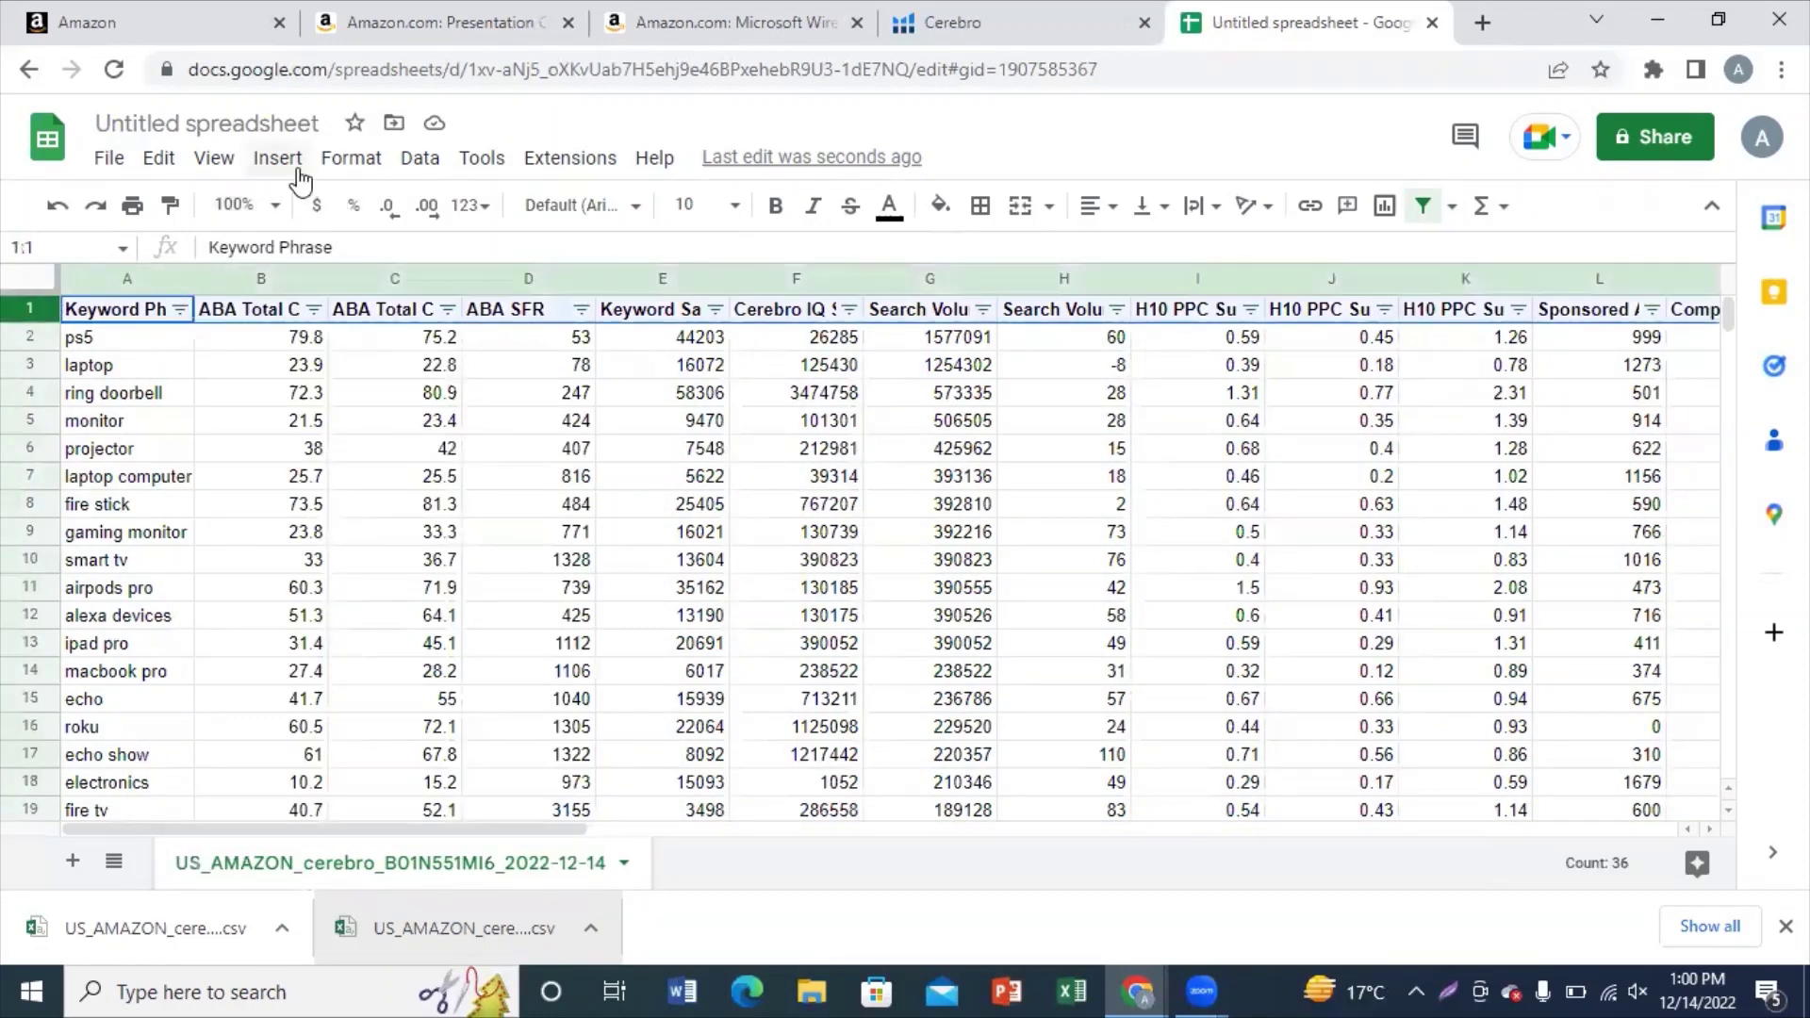
click(214, 163)
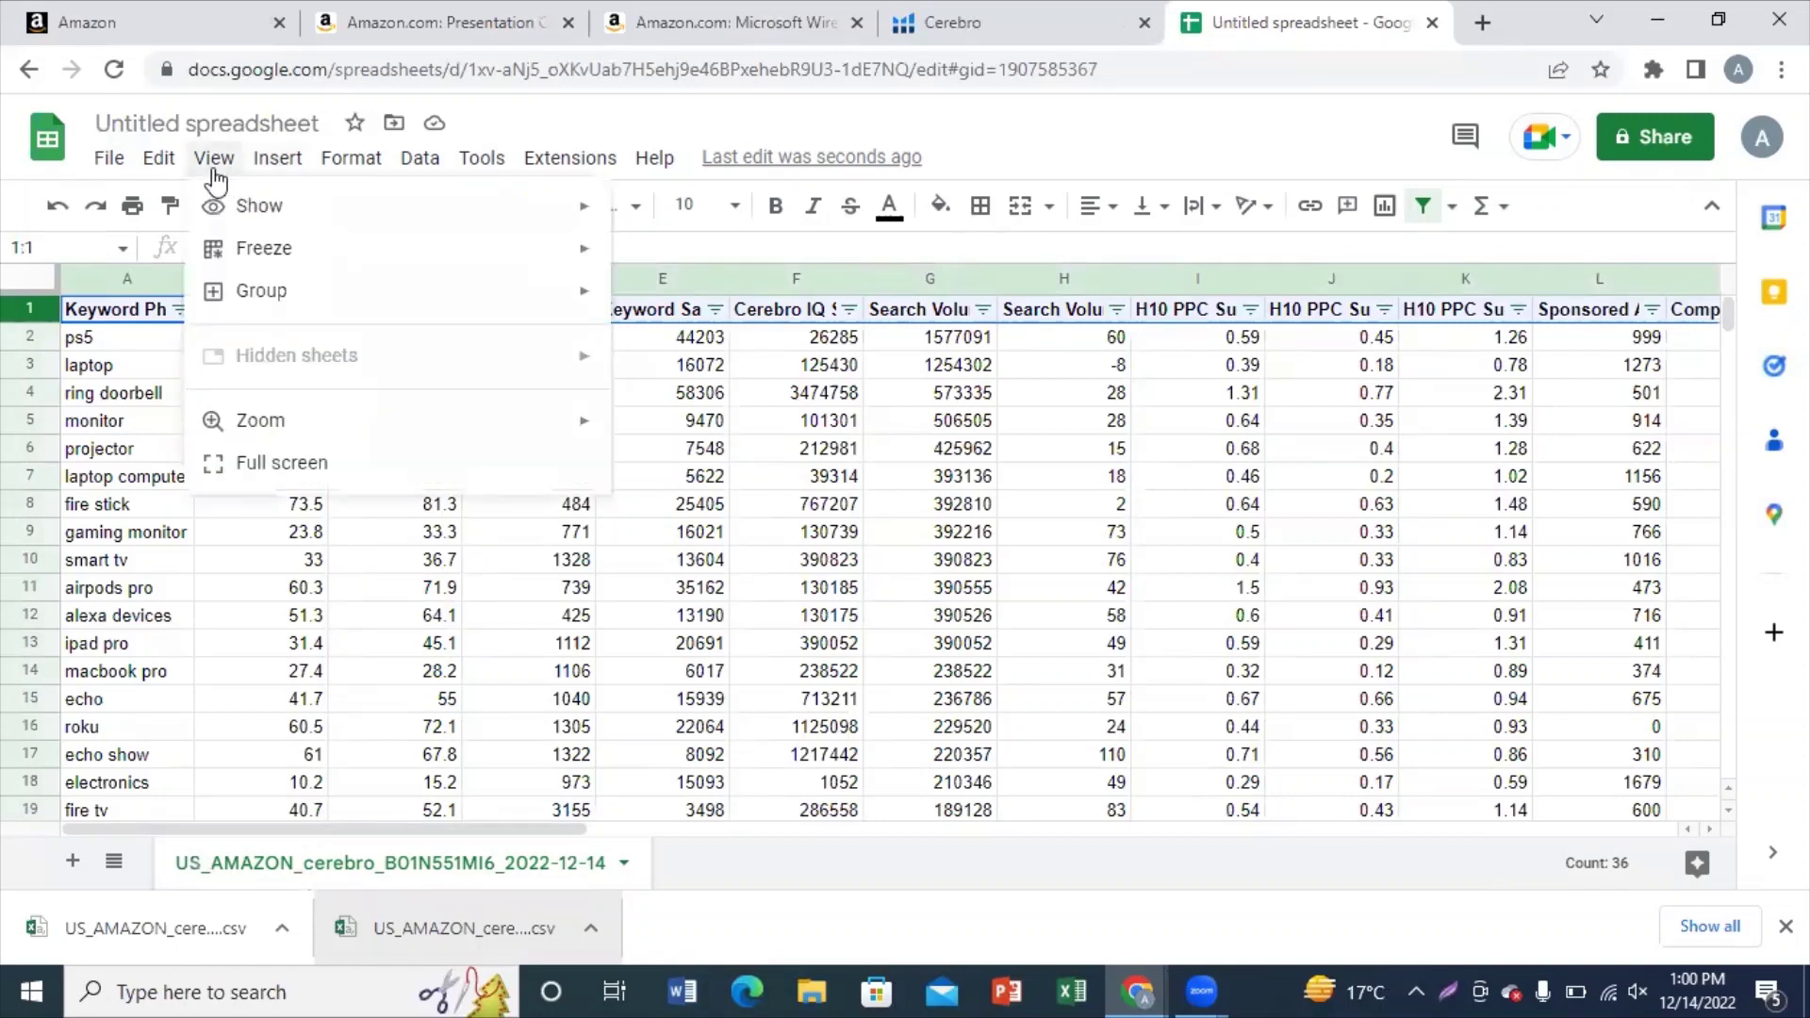
mouse_move(231, 248)
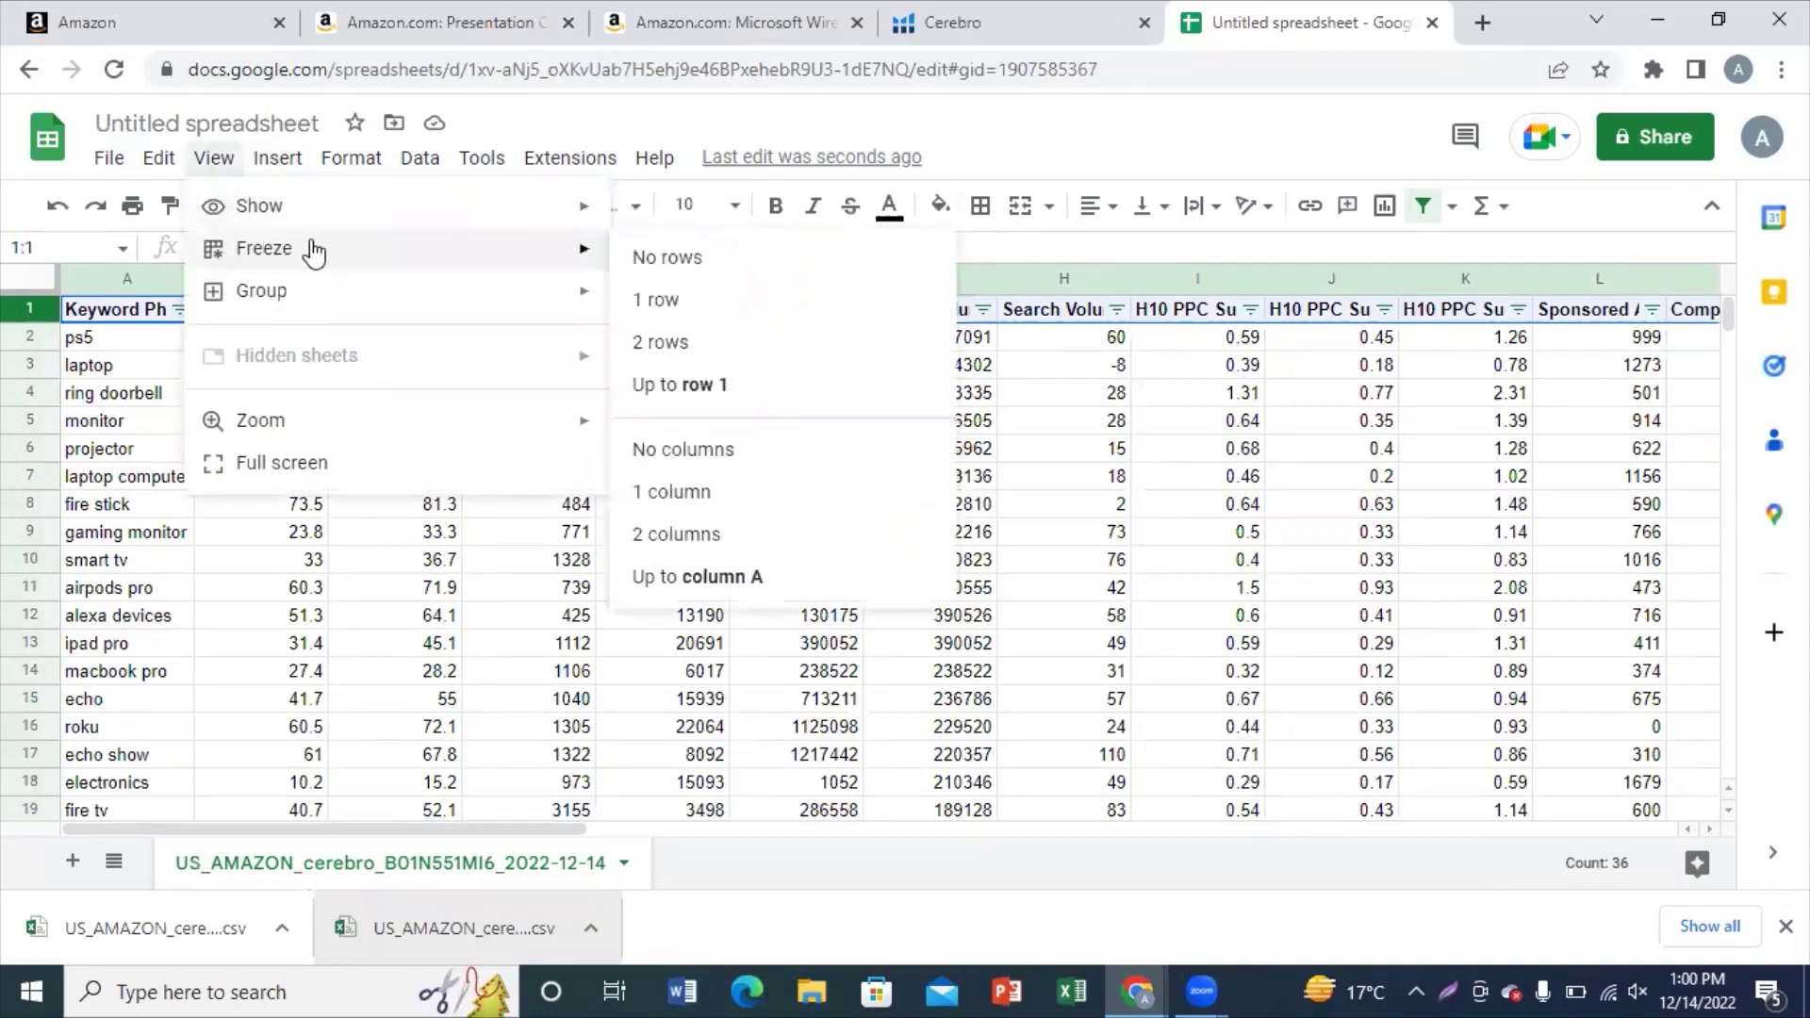
click(665, 300)
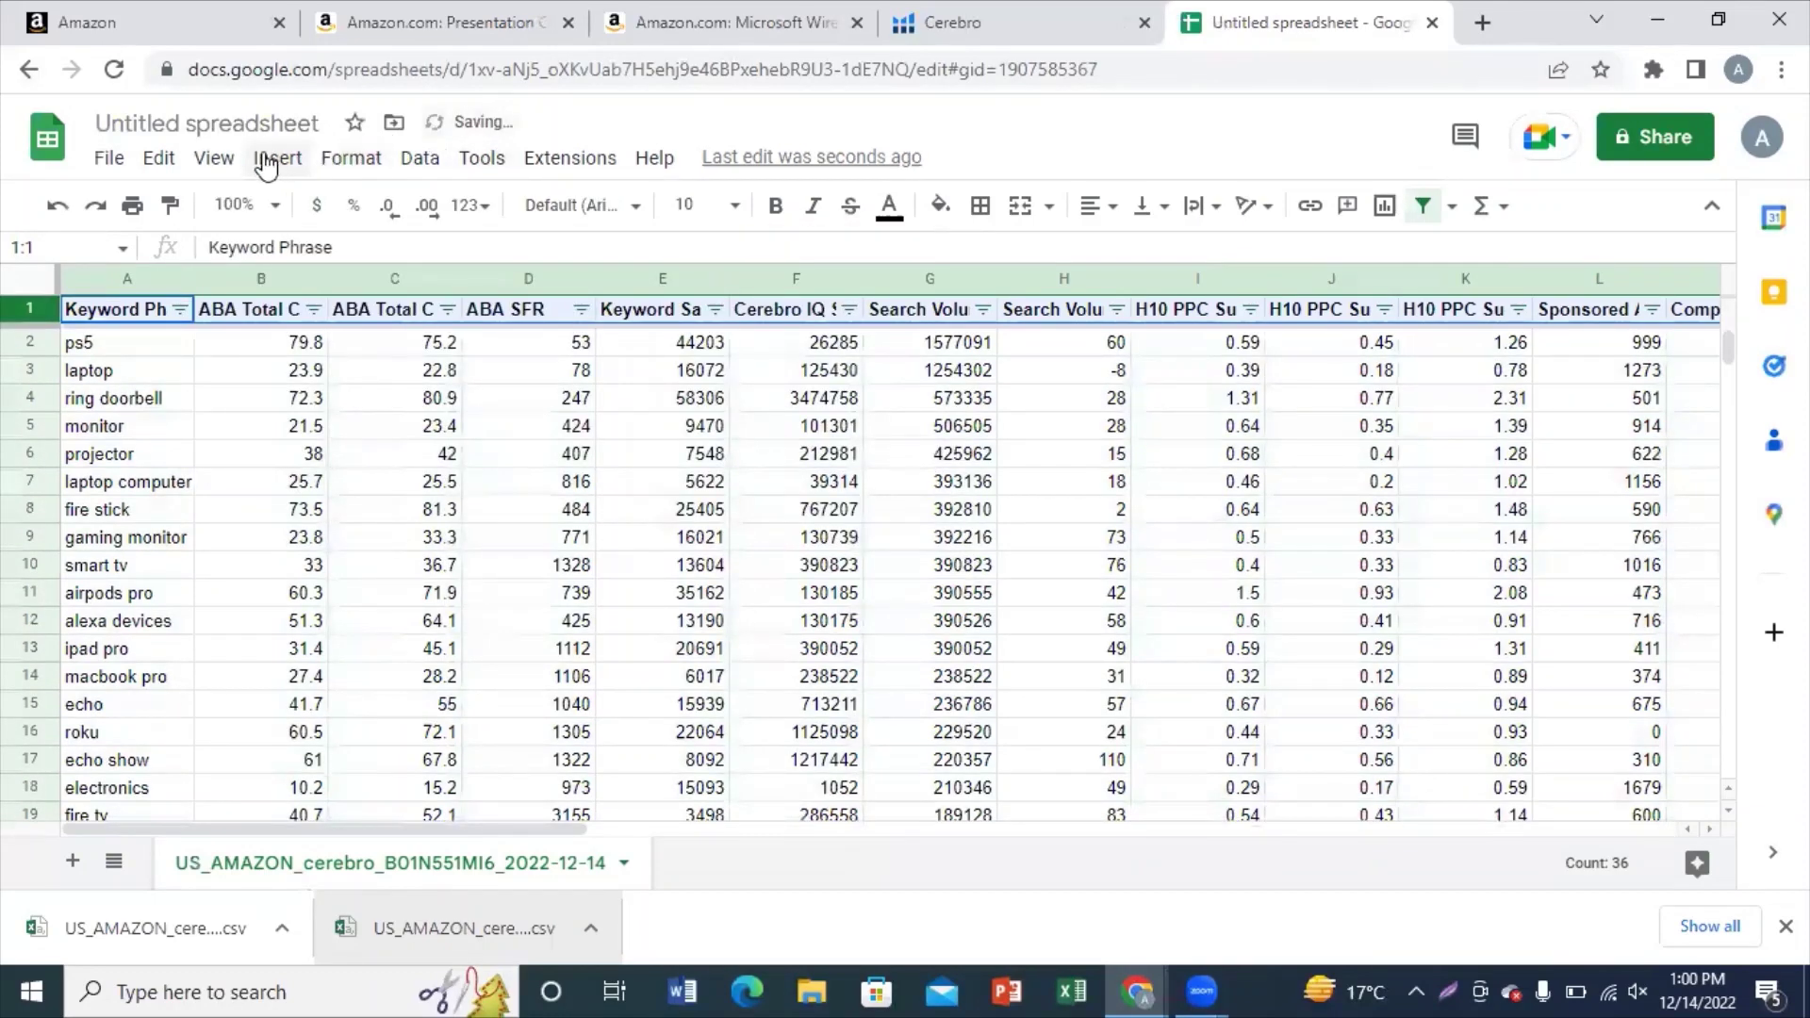
Step: Fill the header row bright green and check the Keyword Phrase and Search Volume filter menus
click(940, 205)
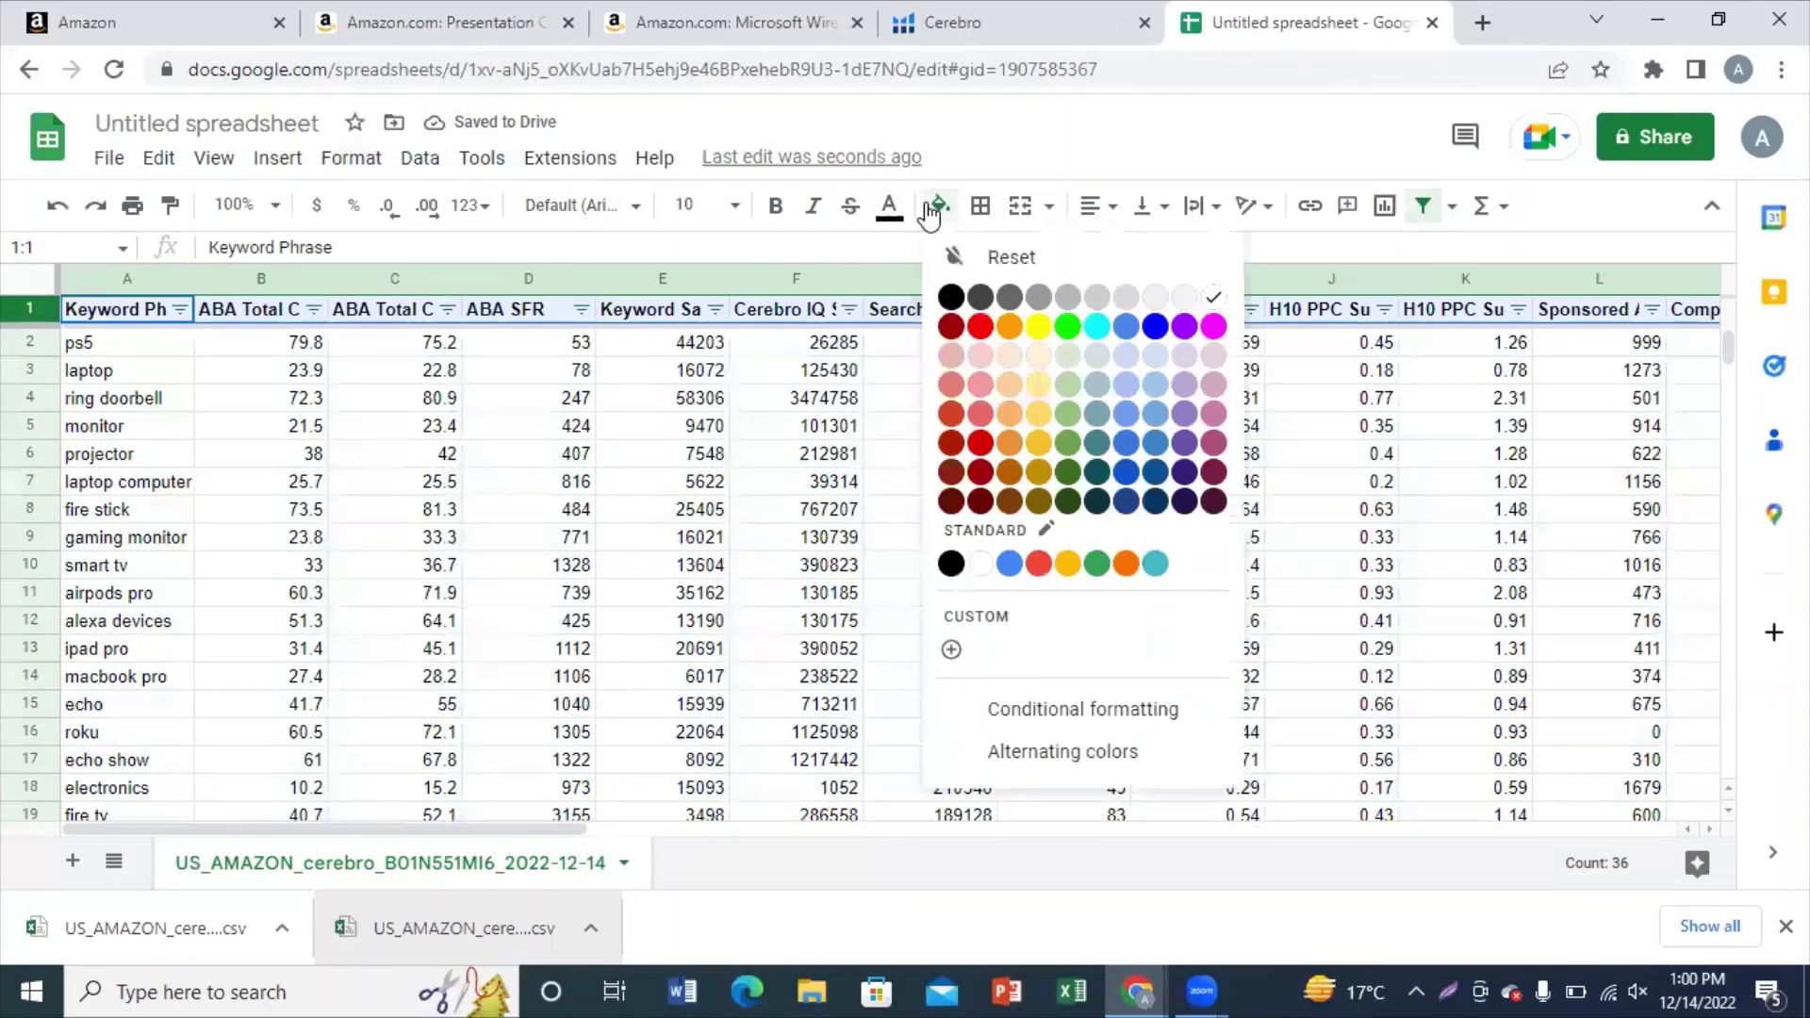
click(1062, 325)
click(179, 309)
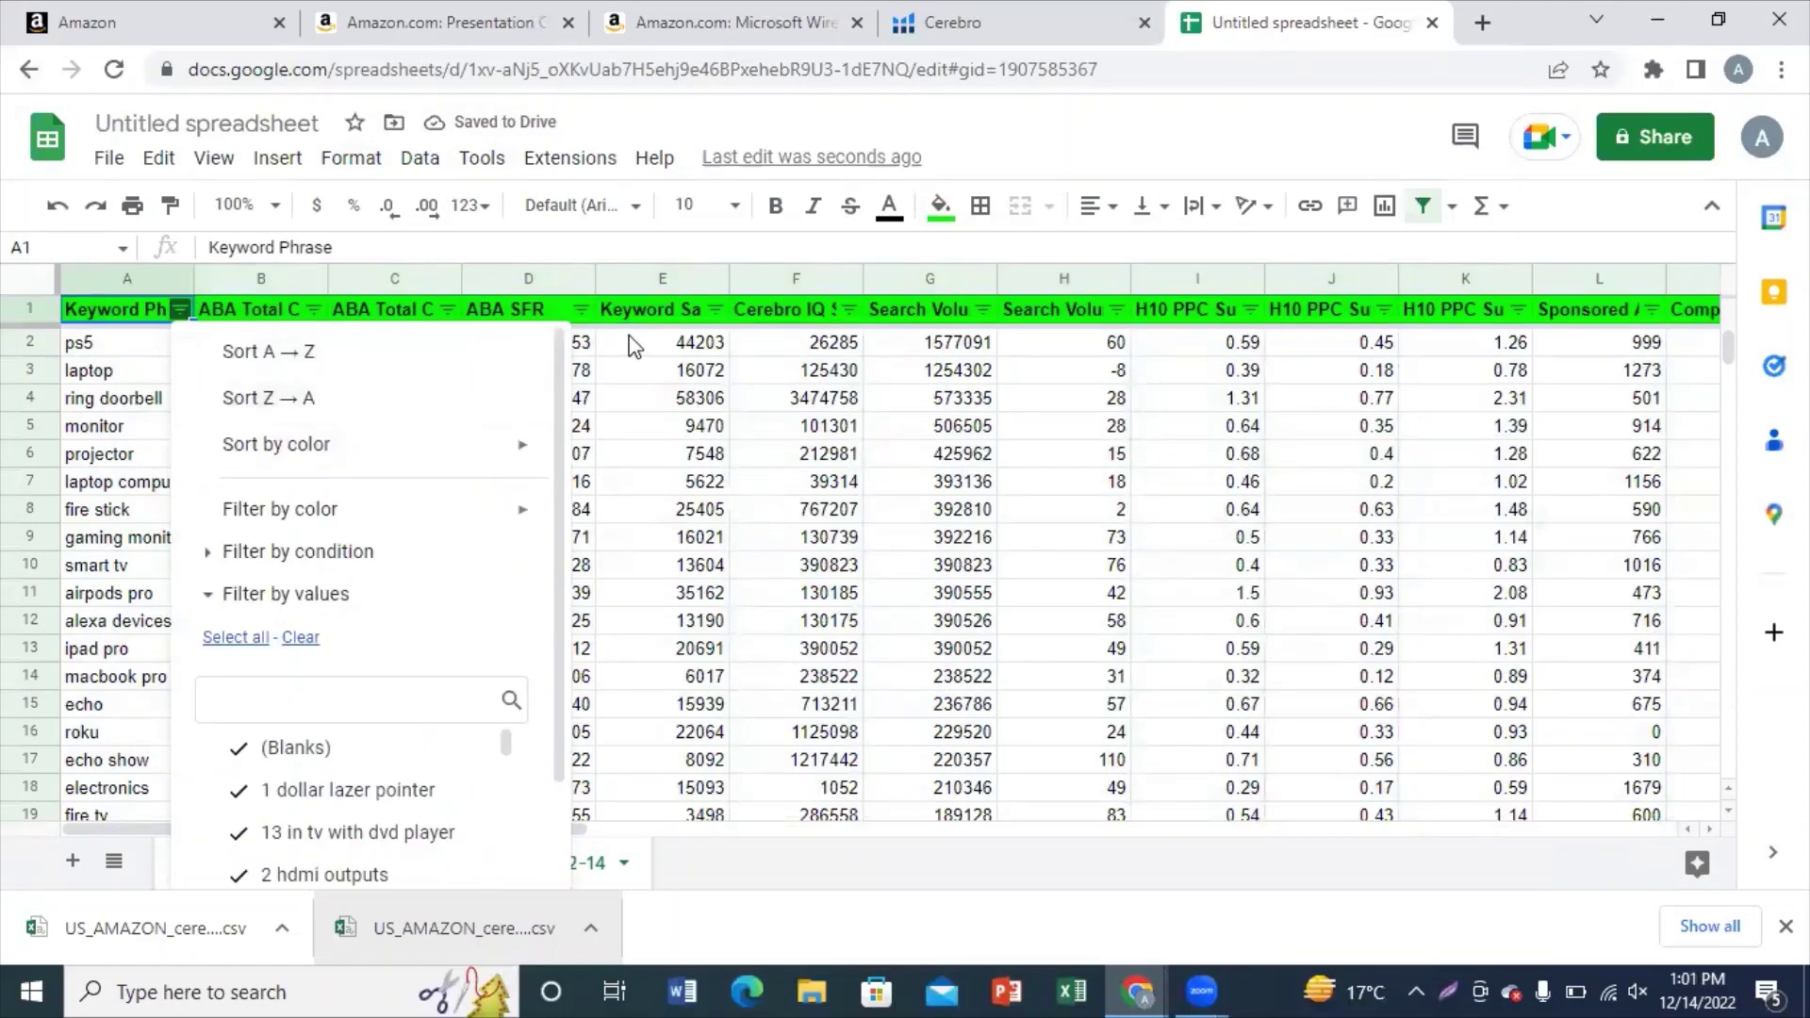
click(680, 394)
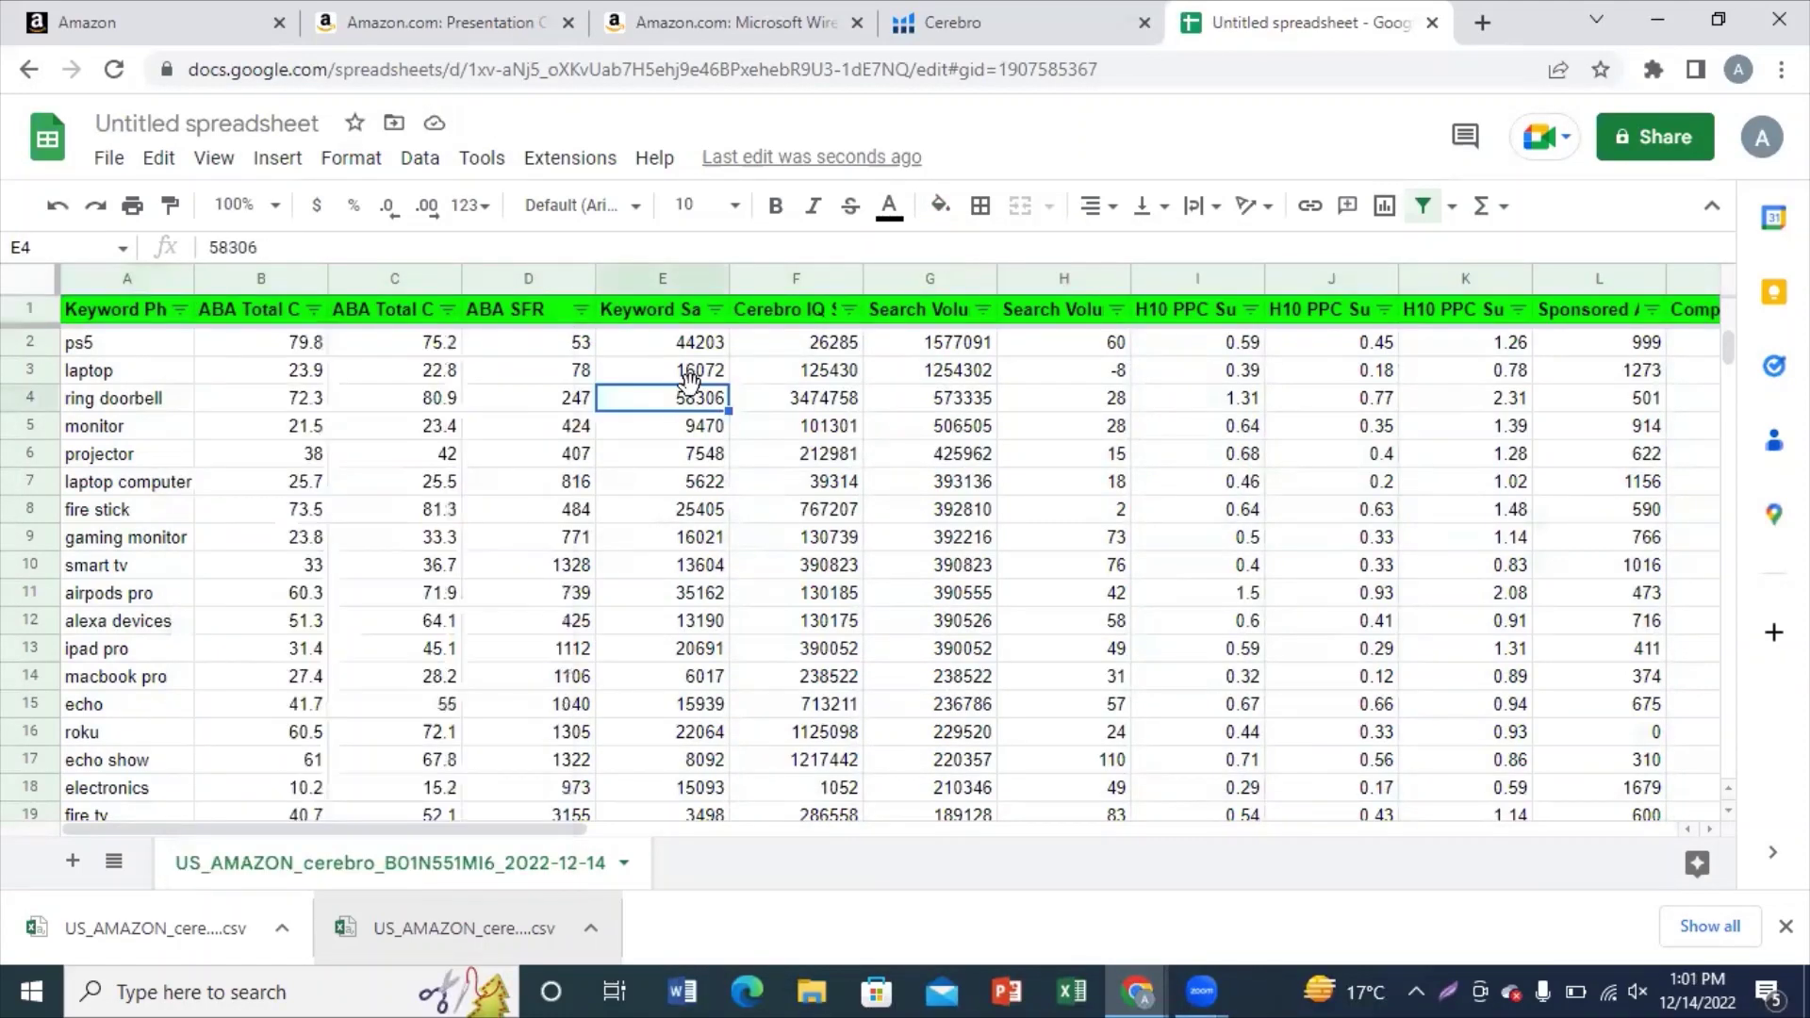
click(987, 301)
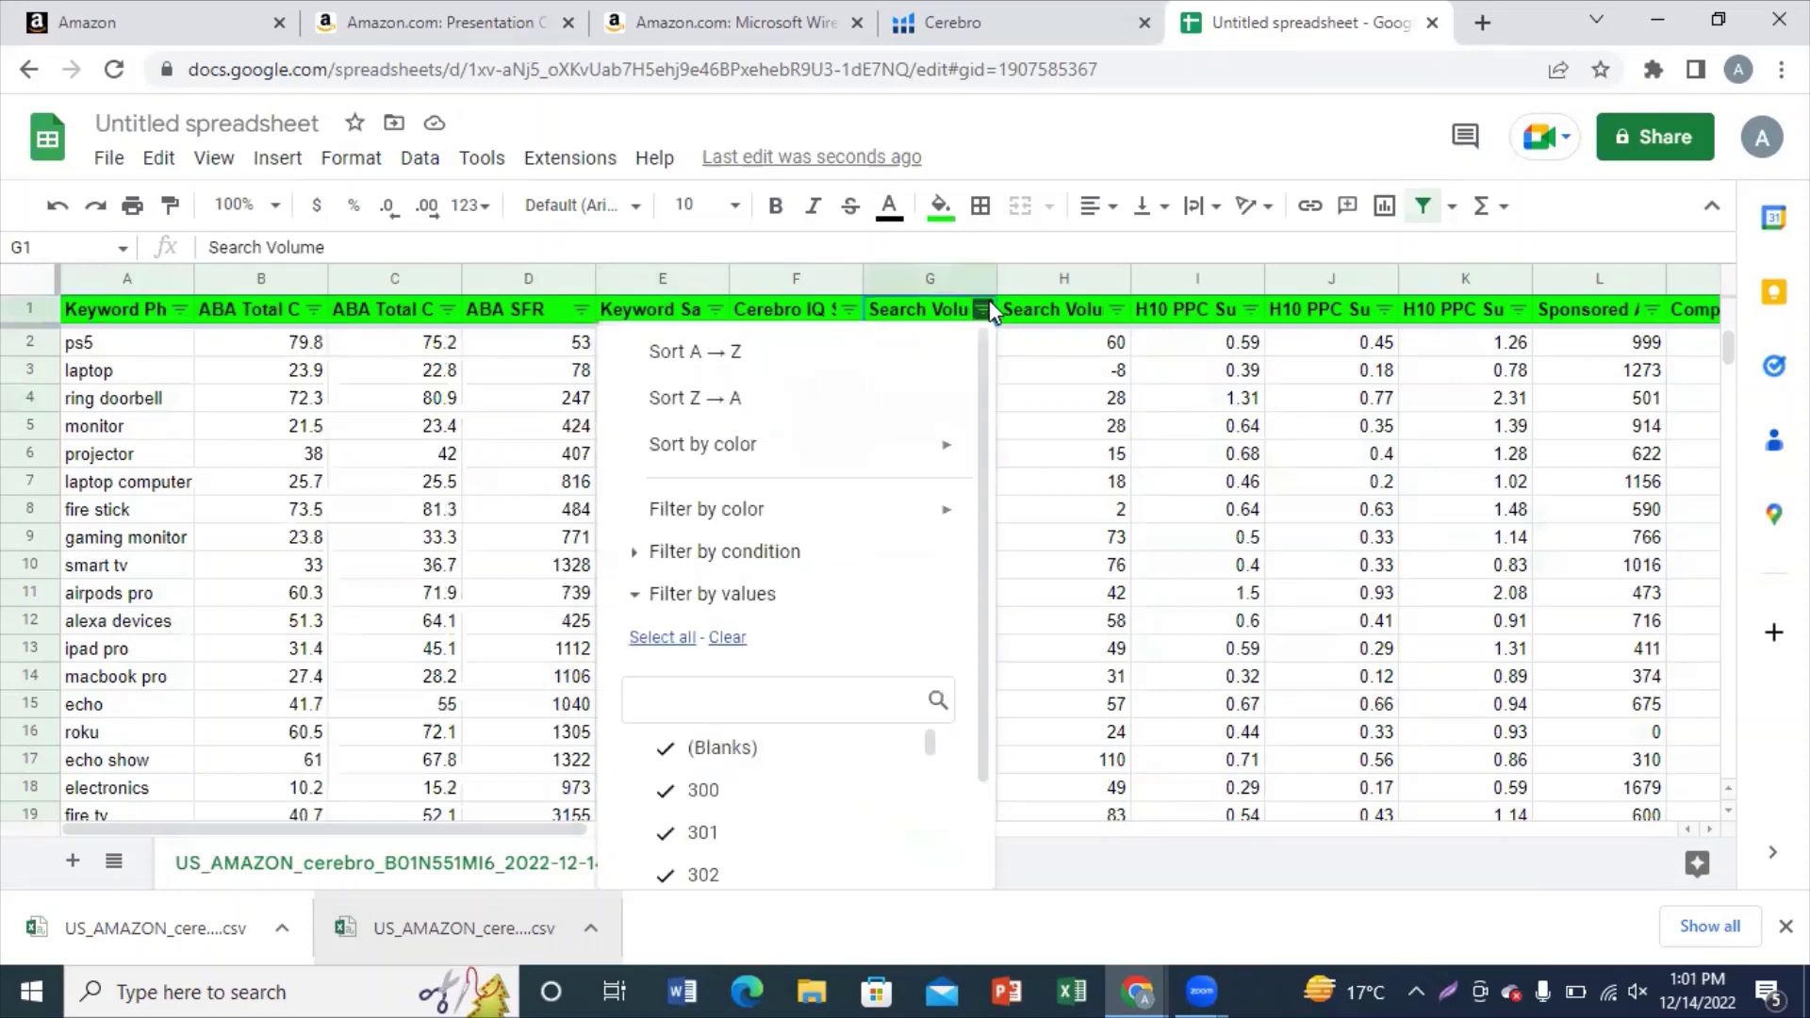
Step: Clear and delete columns B to D, starting with ABA Total Click Share
click(1054, 351)
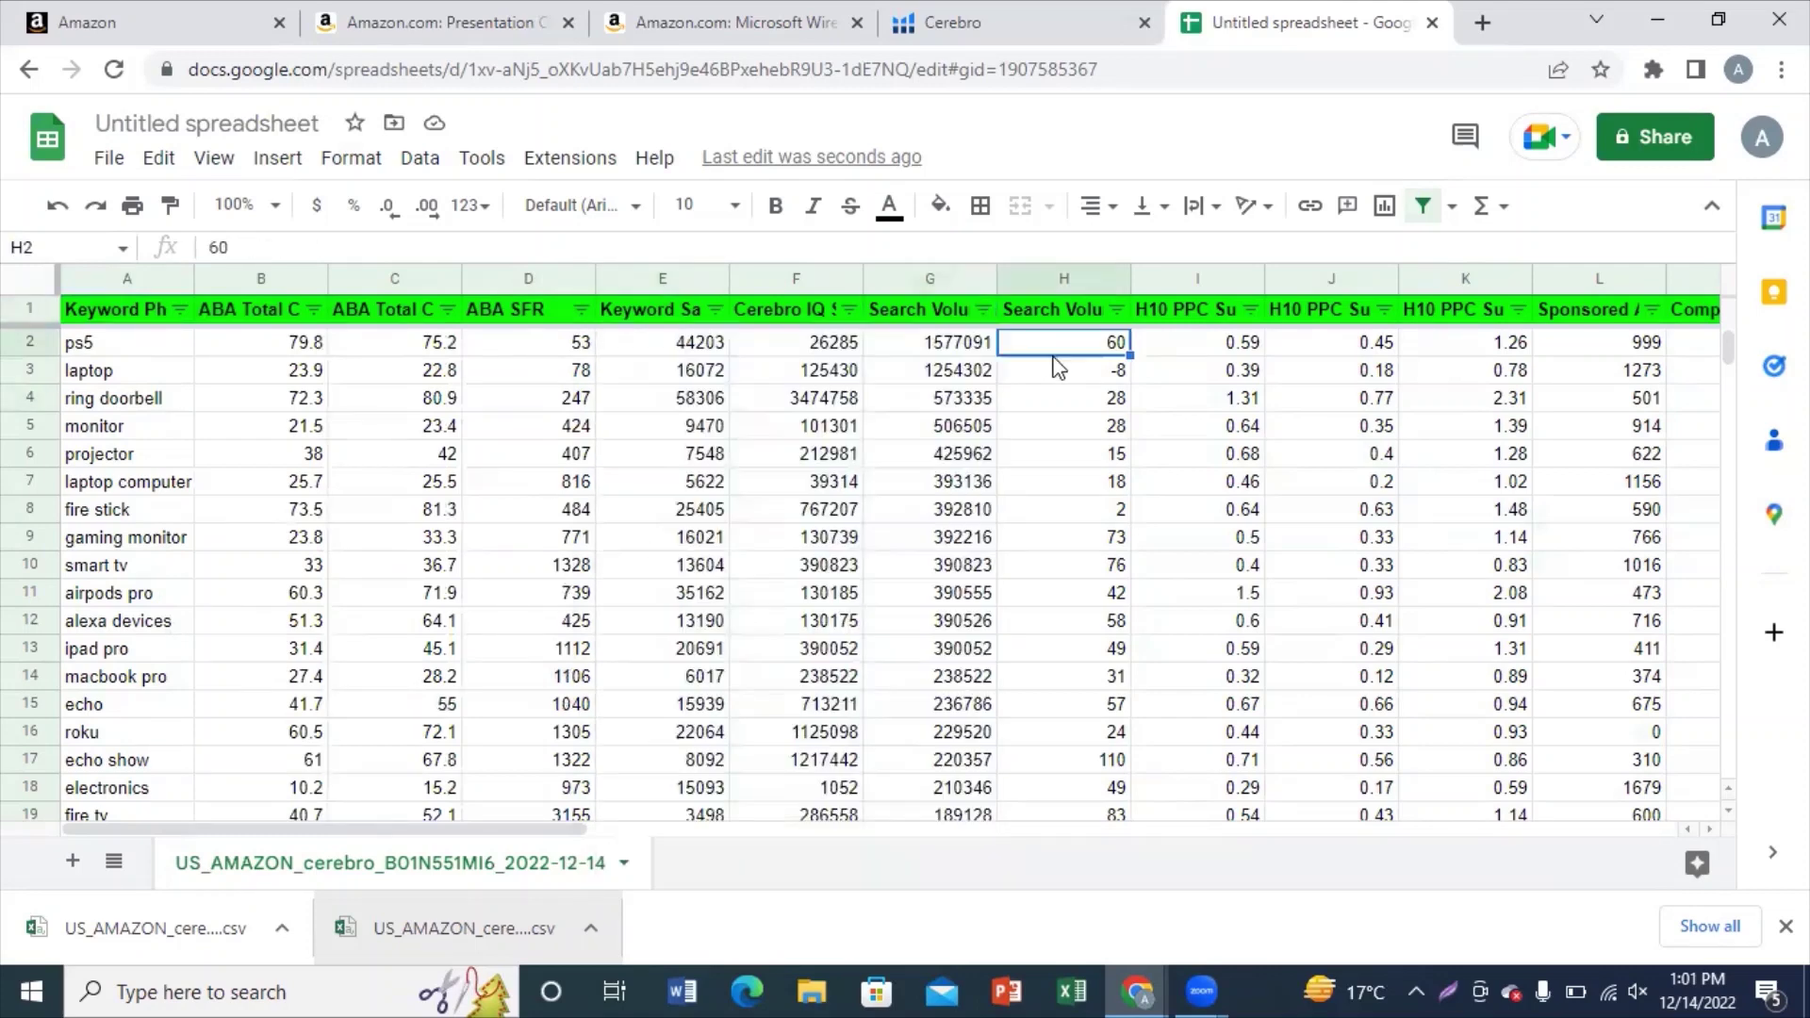
click(225, 280)
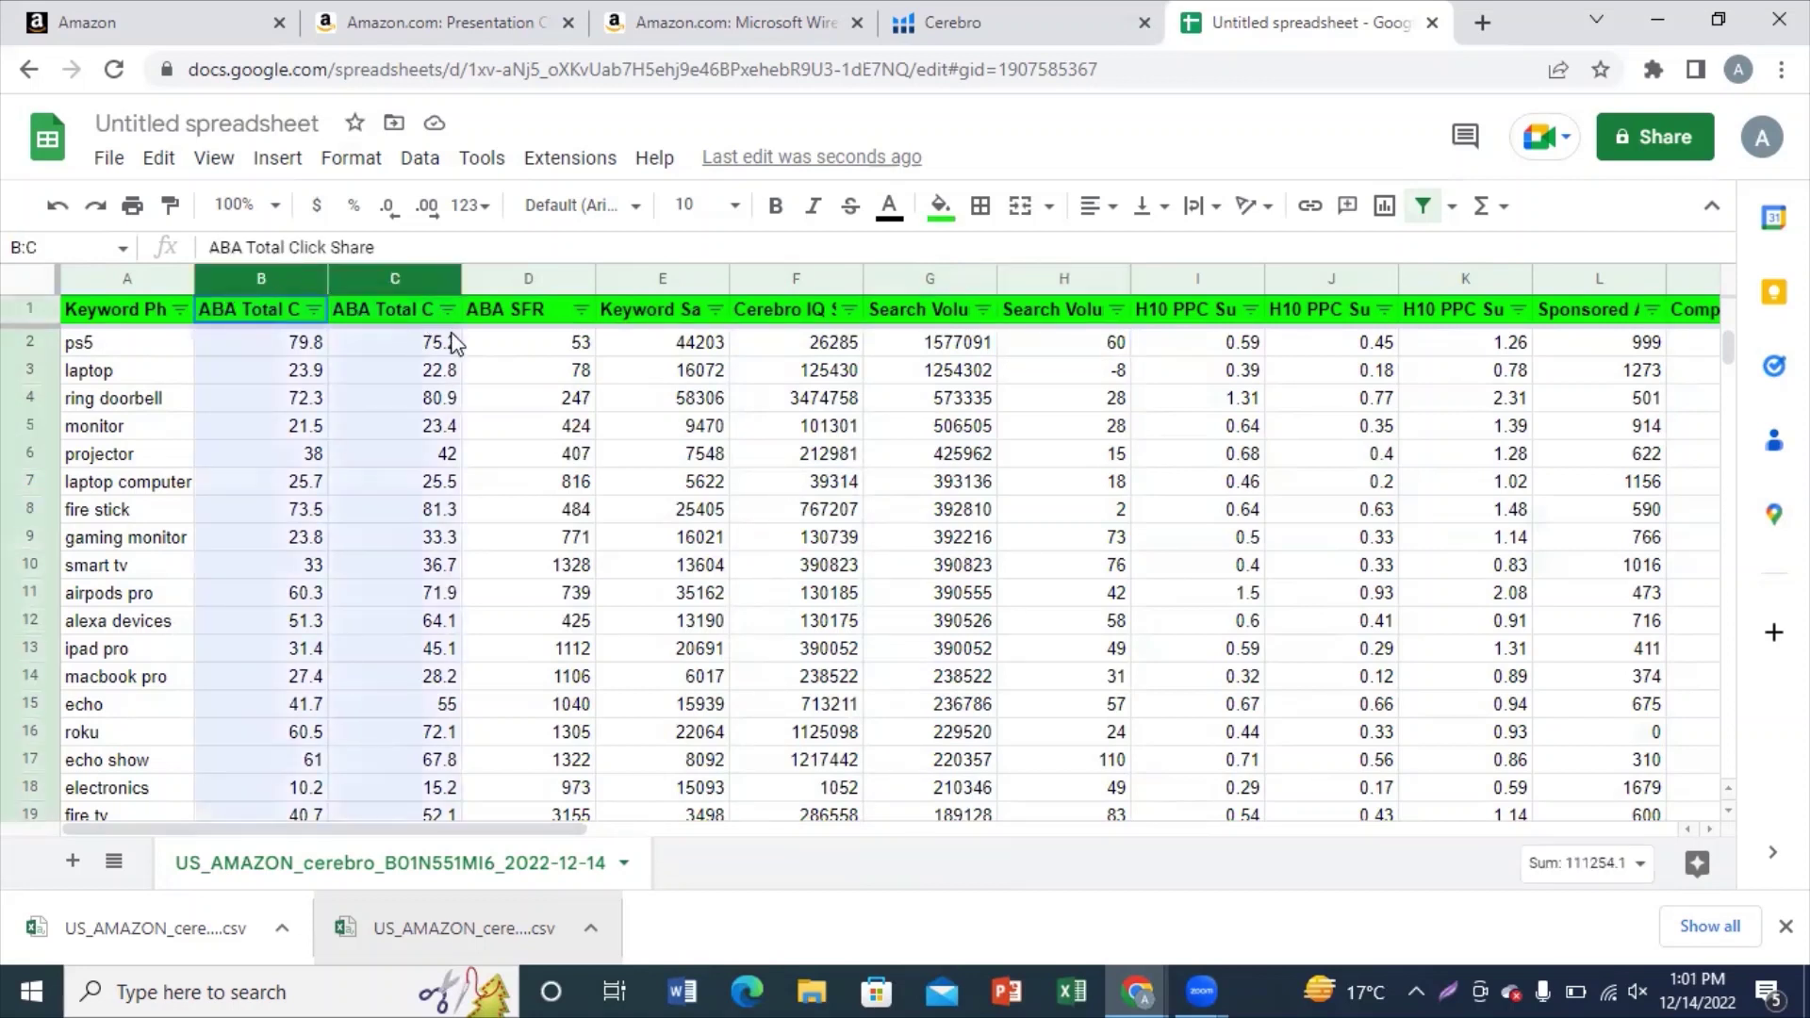
drag(451, 341, 595, 325)
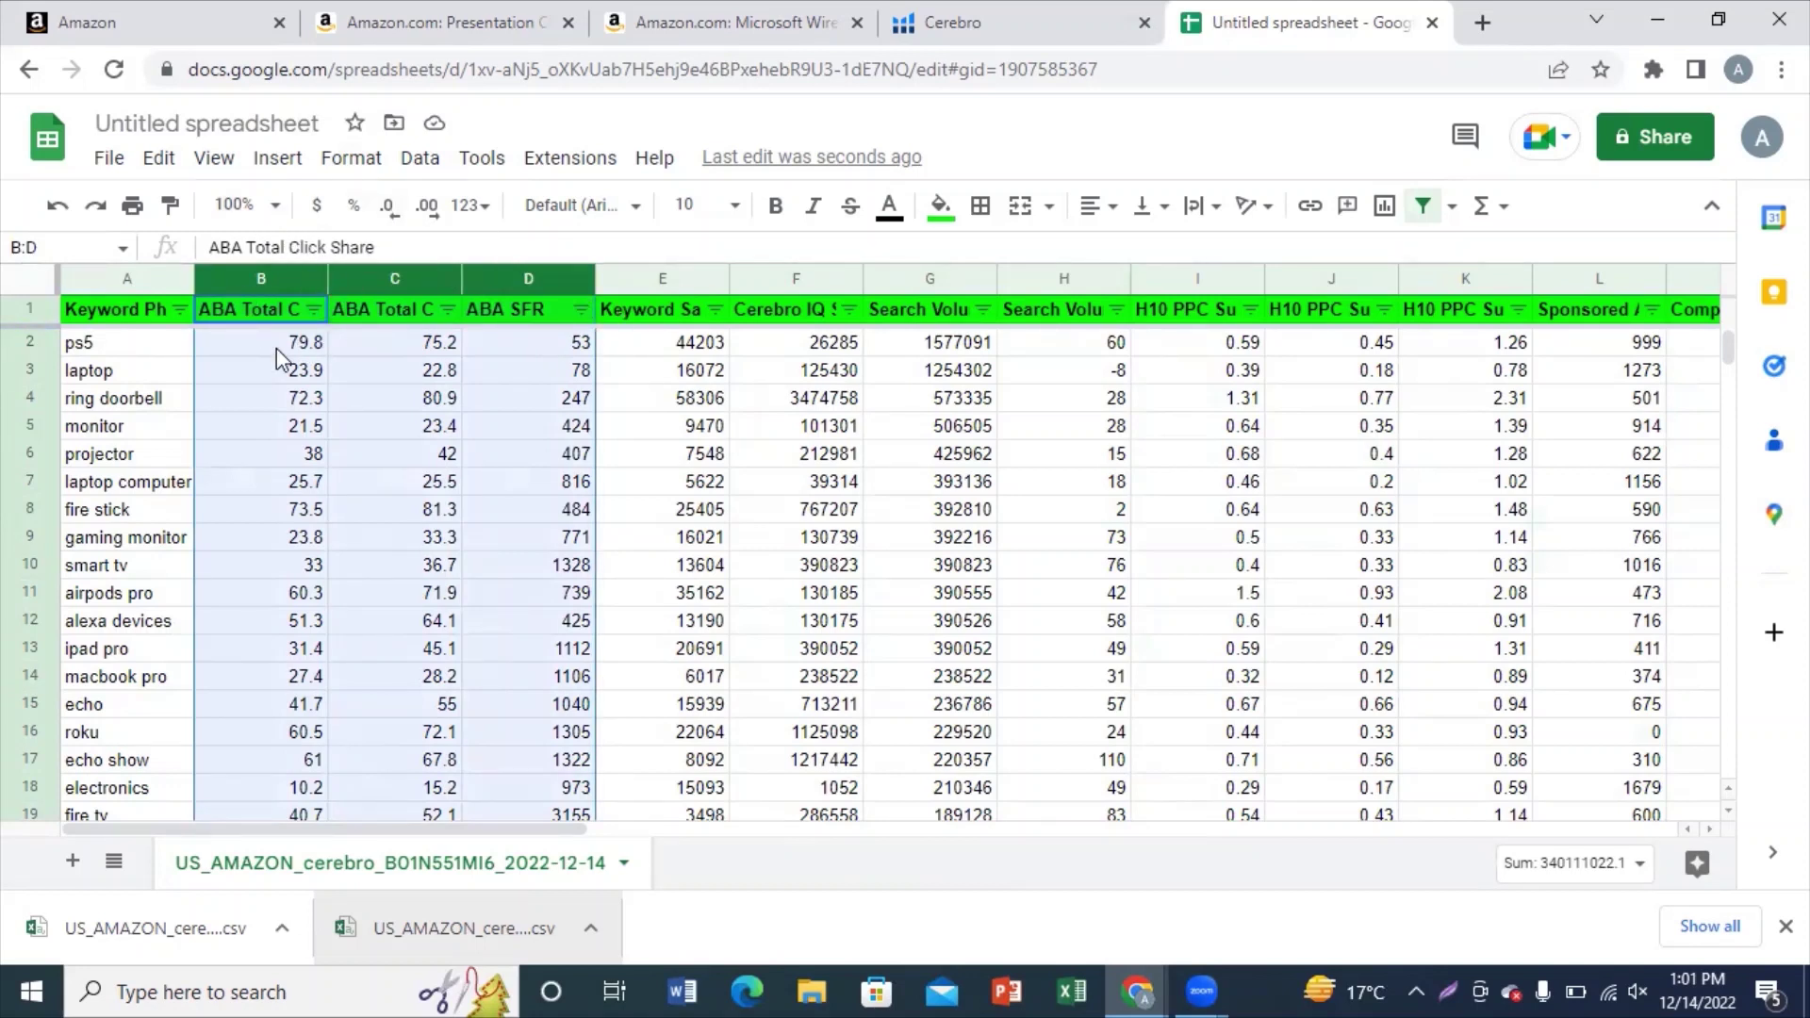
key(Delete)
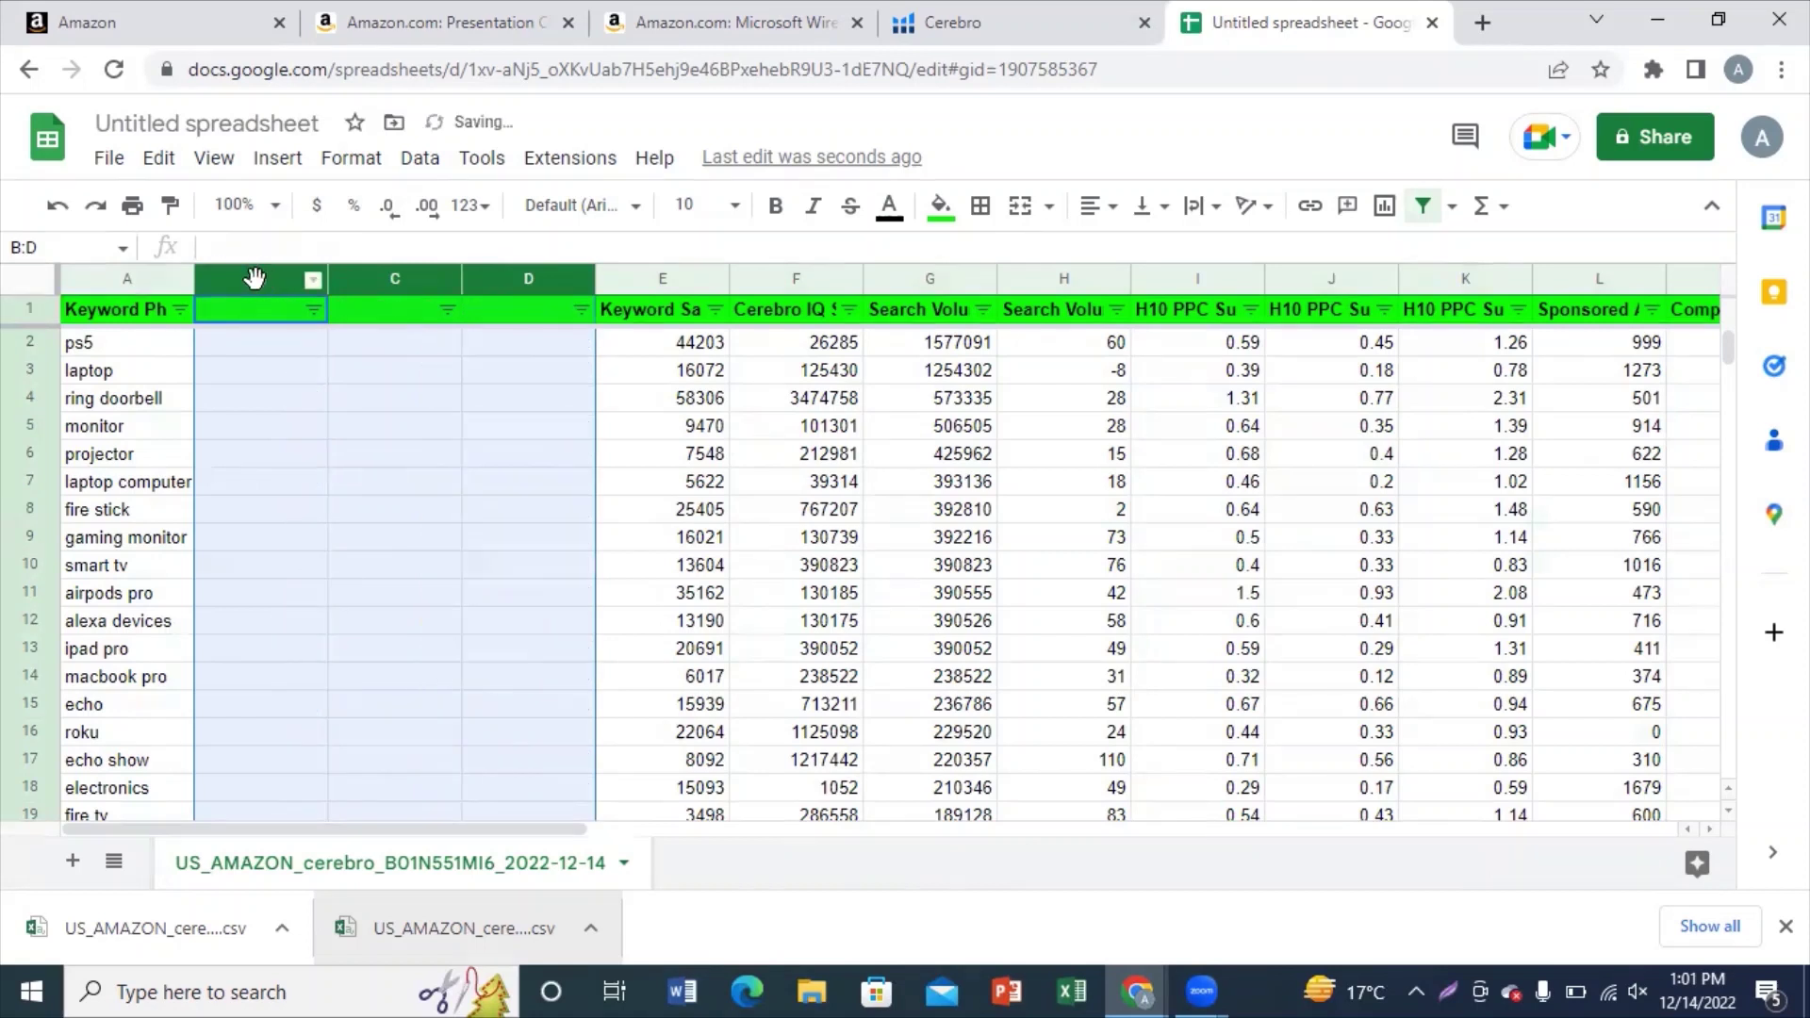
right_click(255, 280)
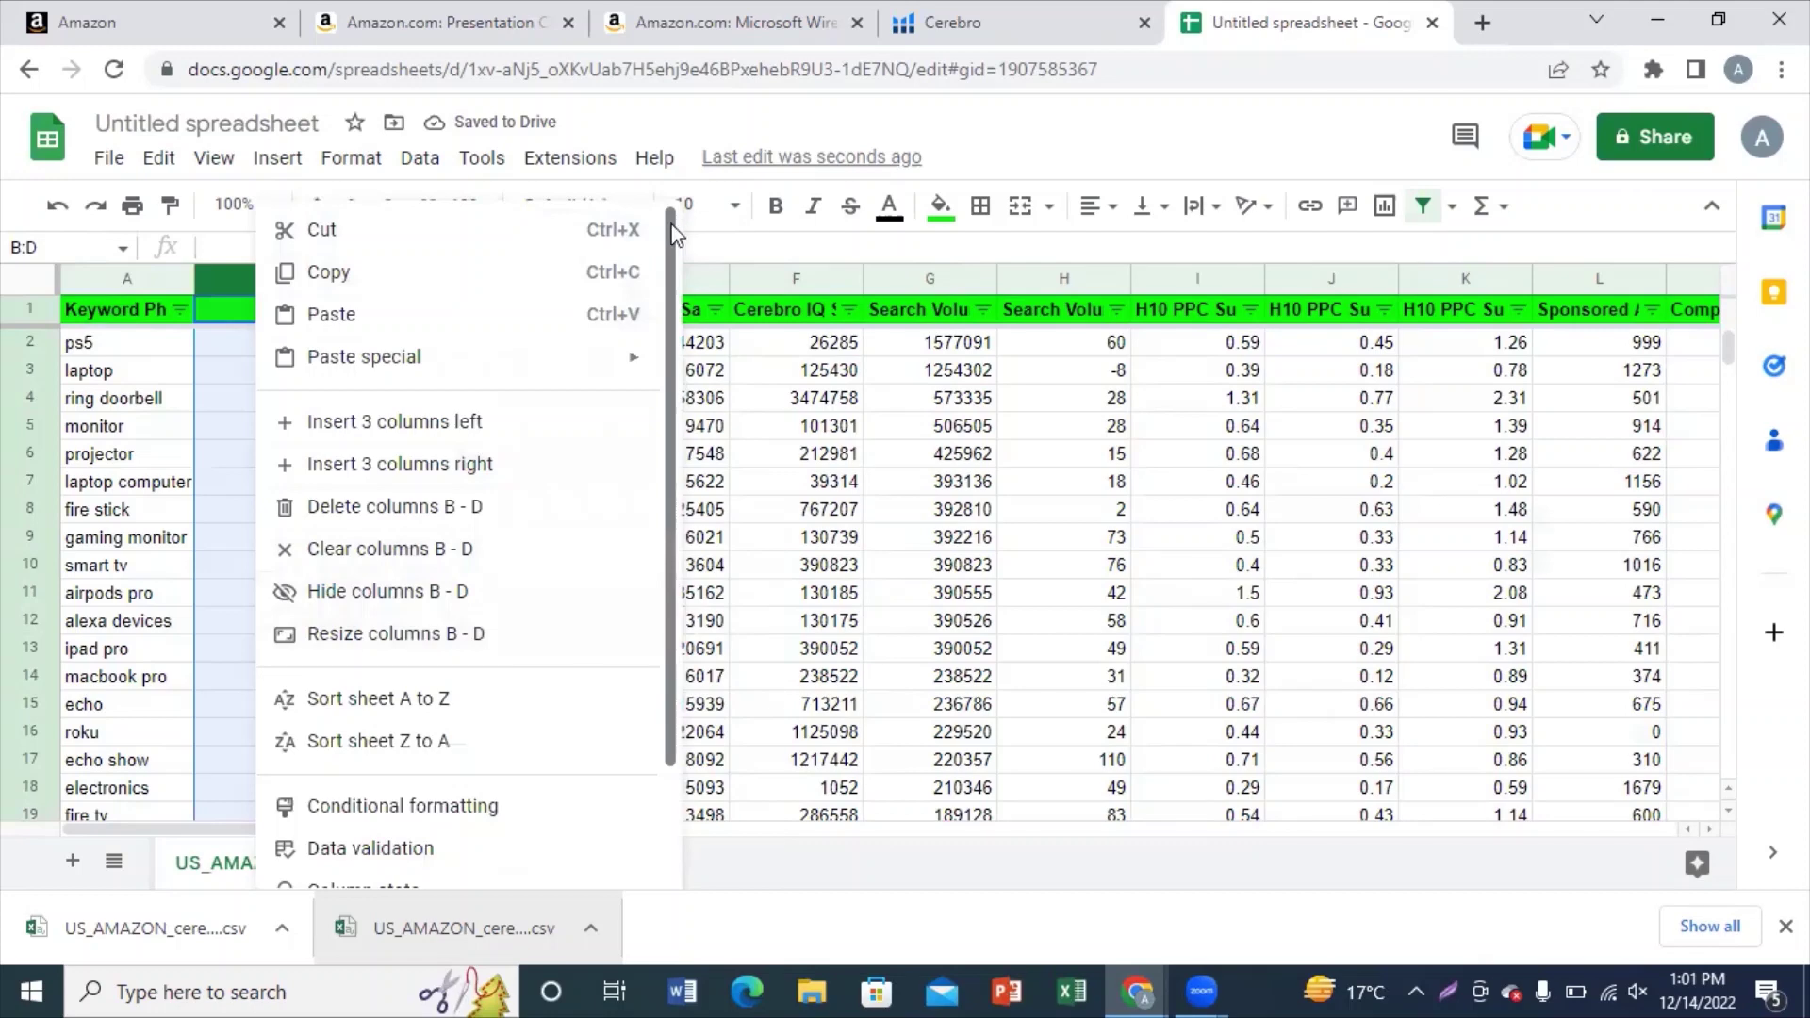
drag(679, 221, 671, 278)
click(469, 456)
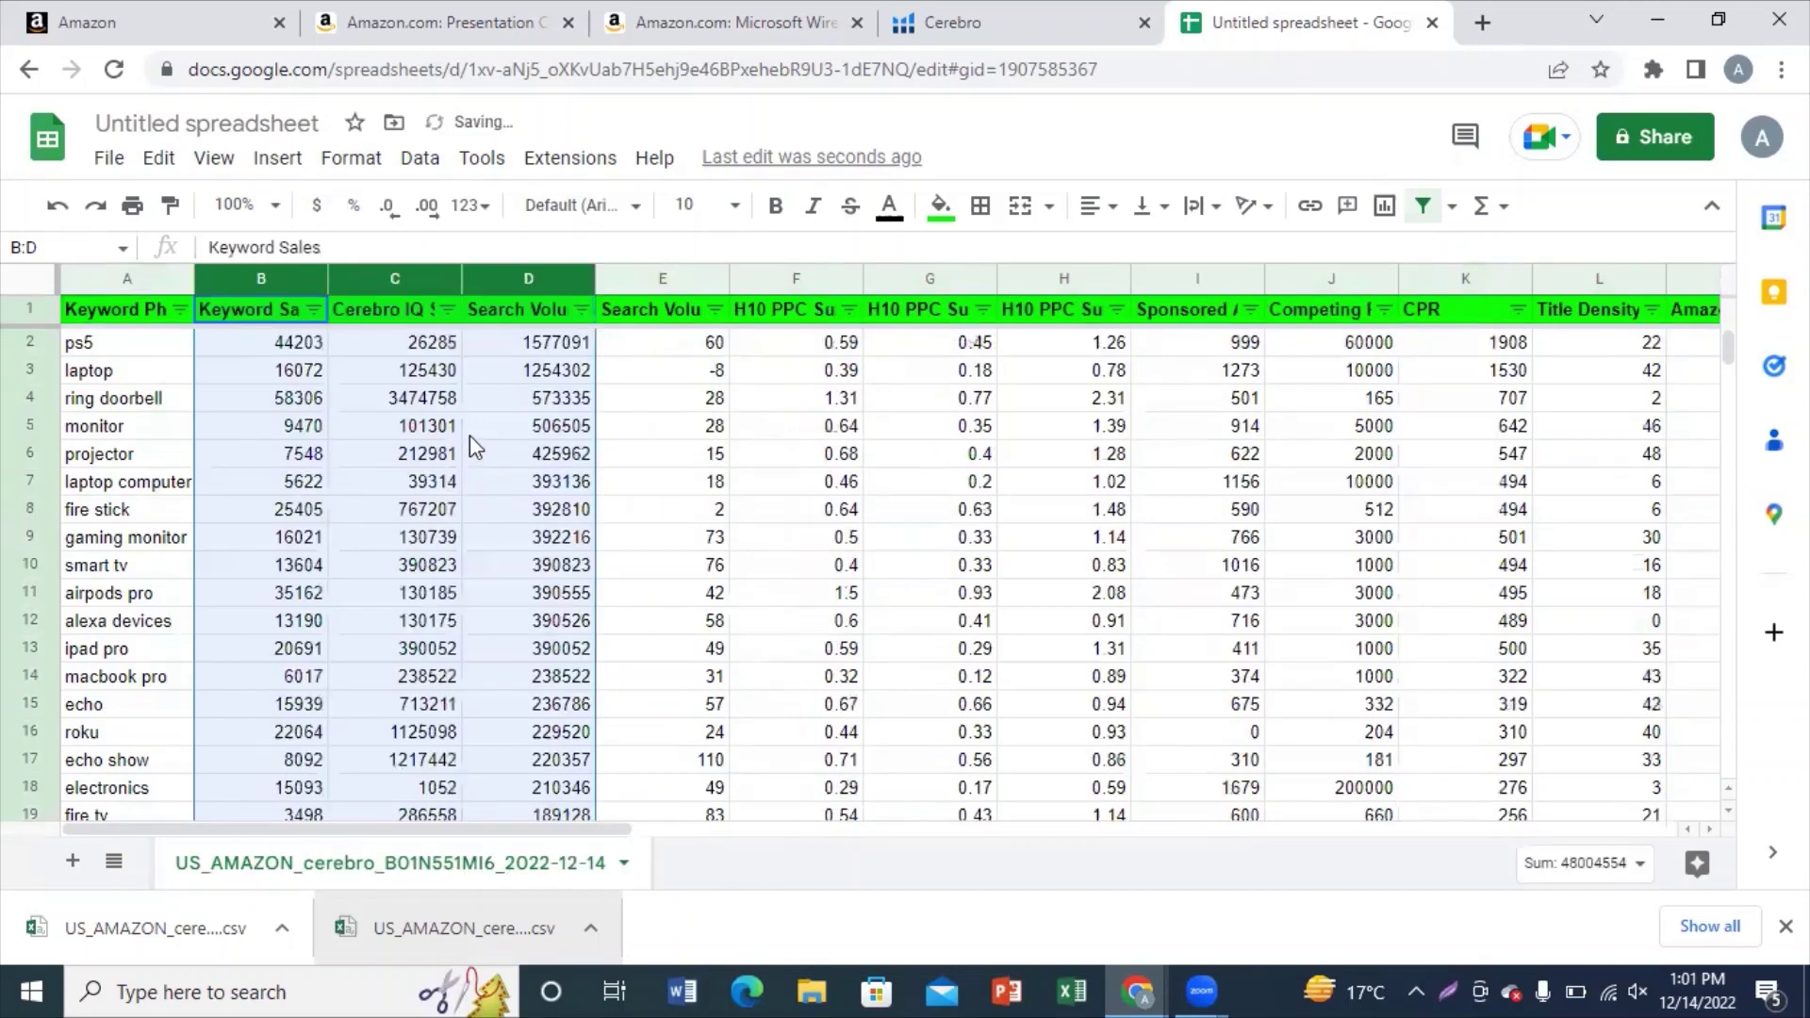
Step: Delete the Keyword Sales and Cerebro IQ Score columns so Search Volume follows Keyword Phrase
click(243, 316)
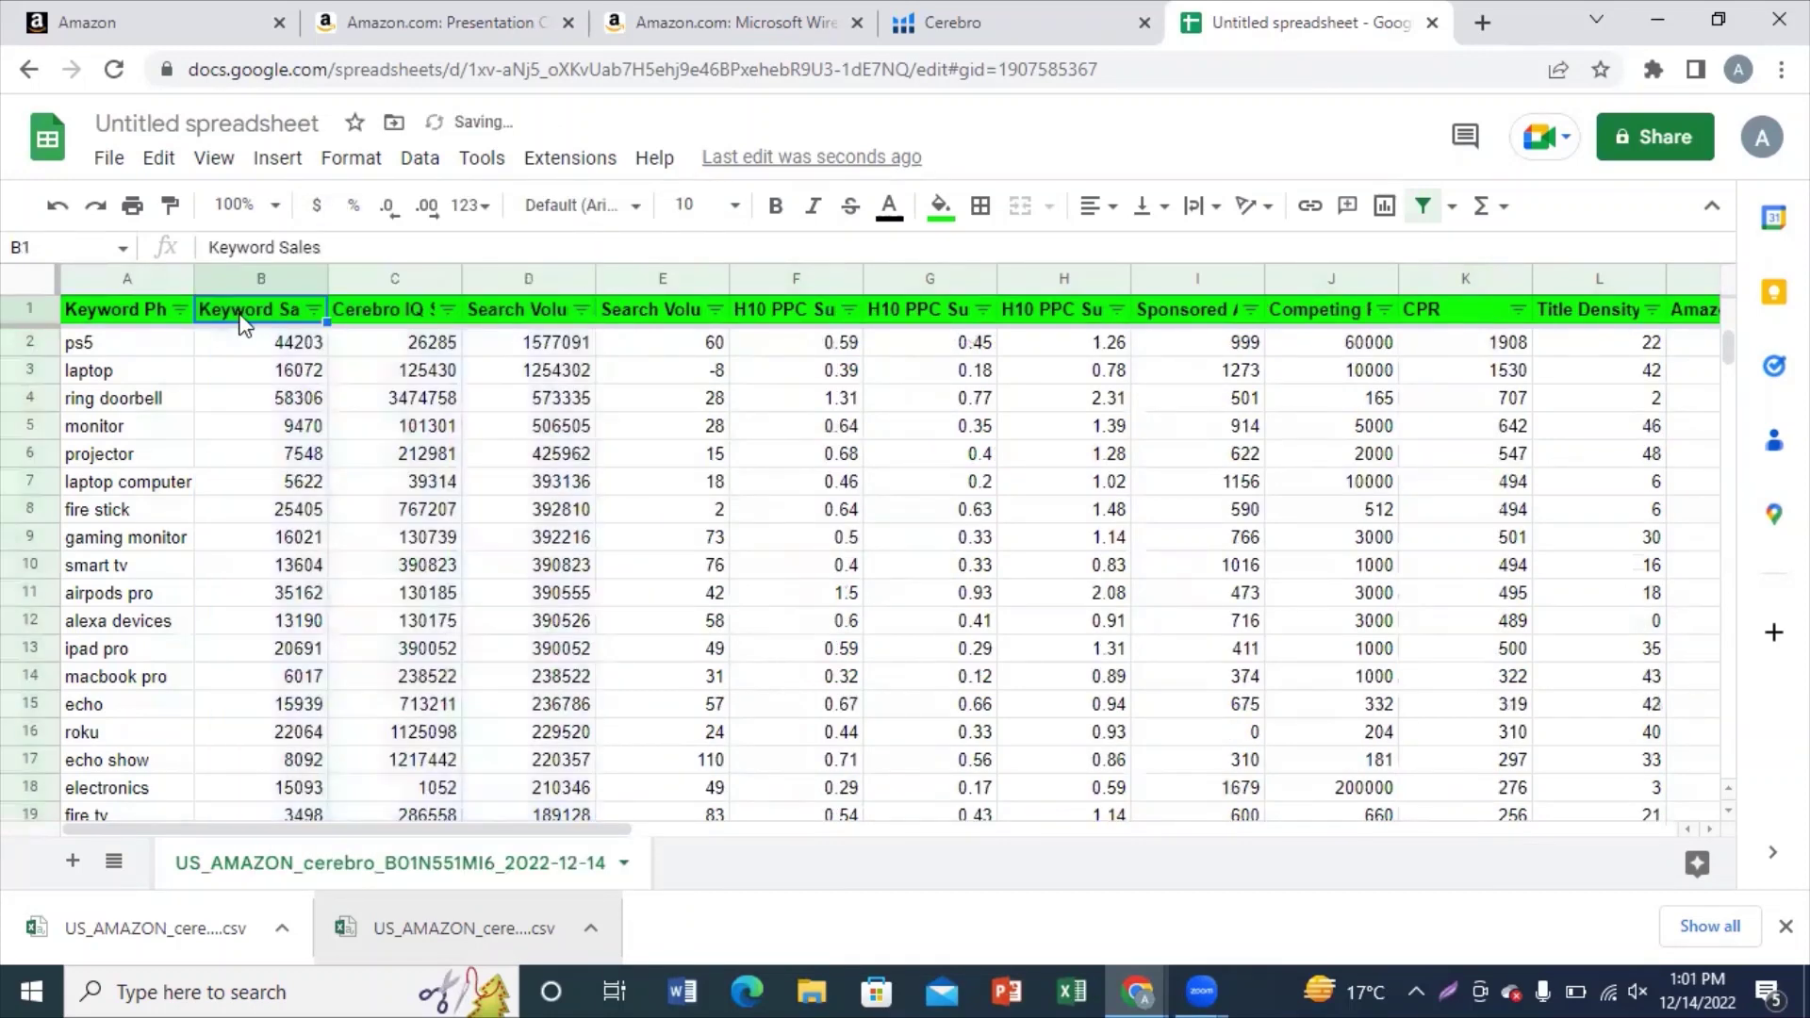
key(Right)
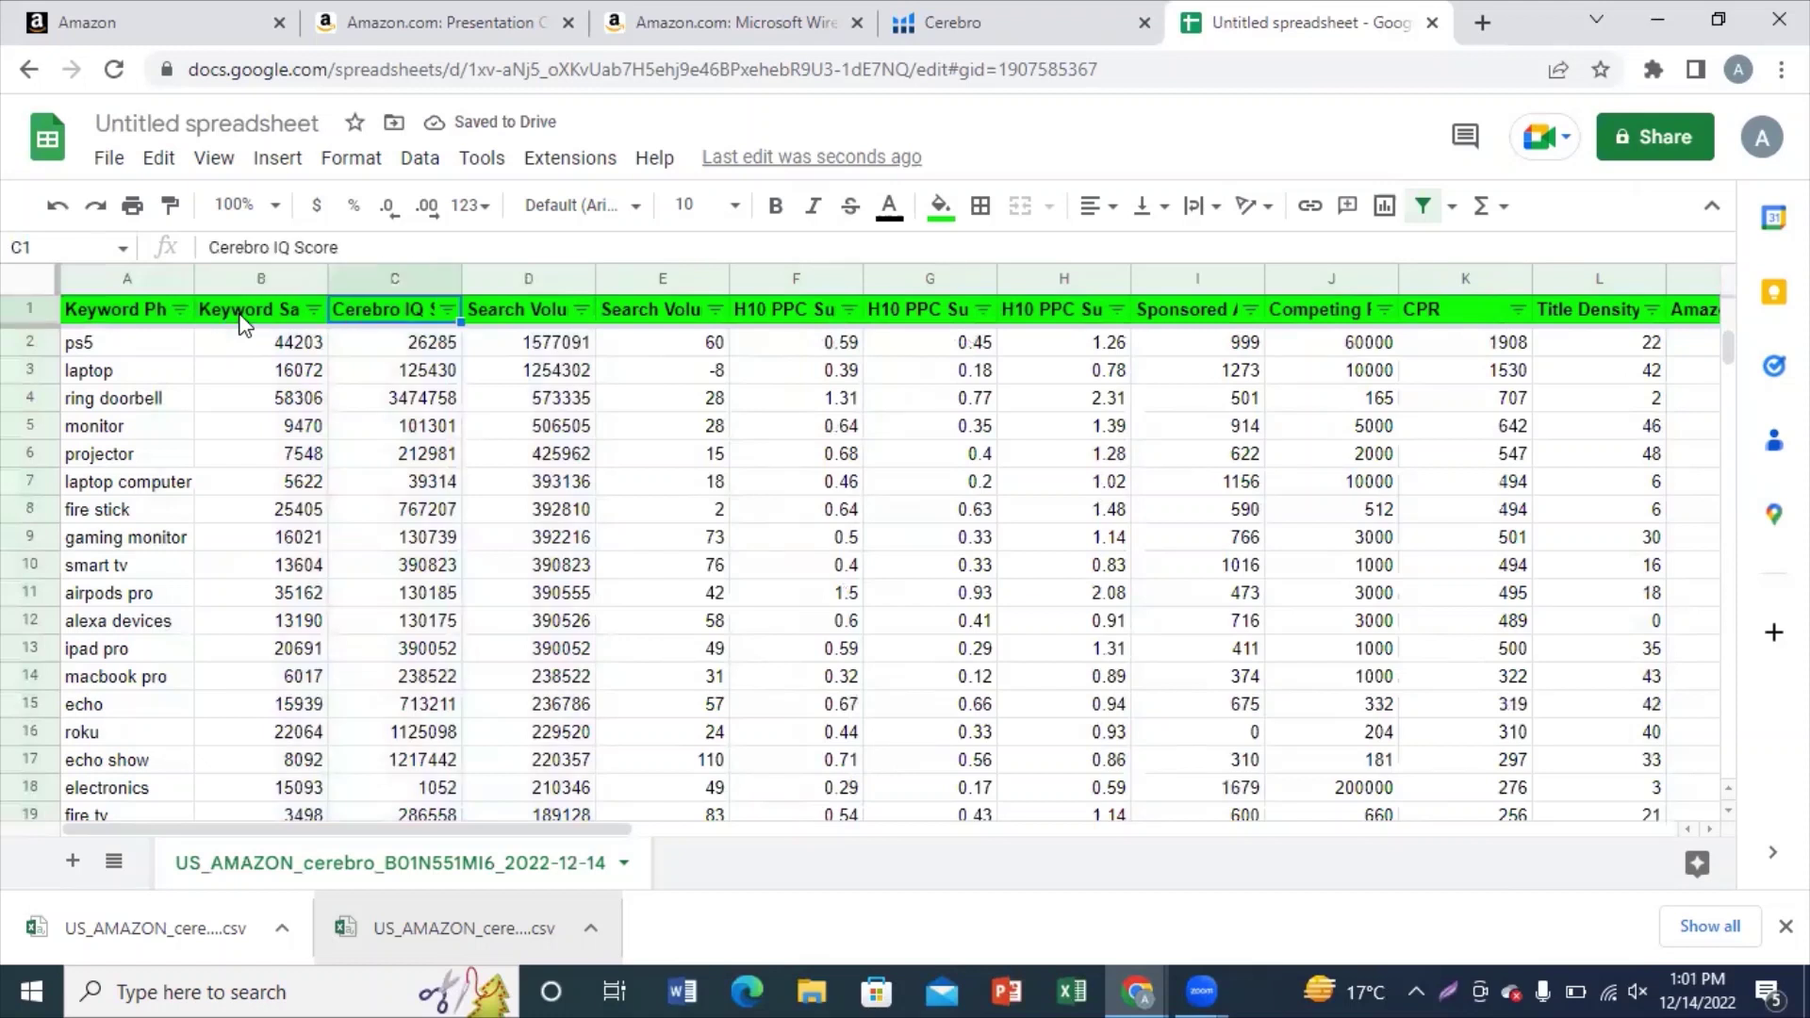
drag(217, 279, 382, 275)
right_click(382, 275)
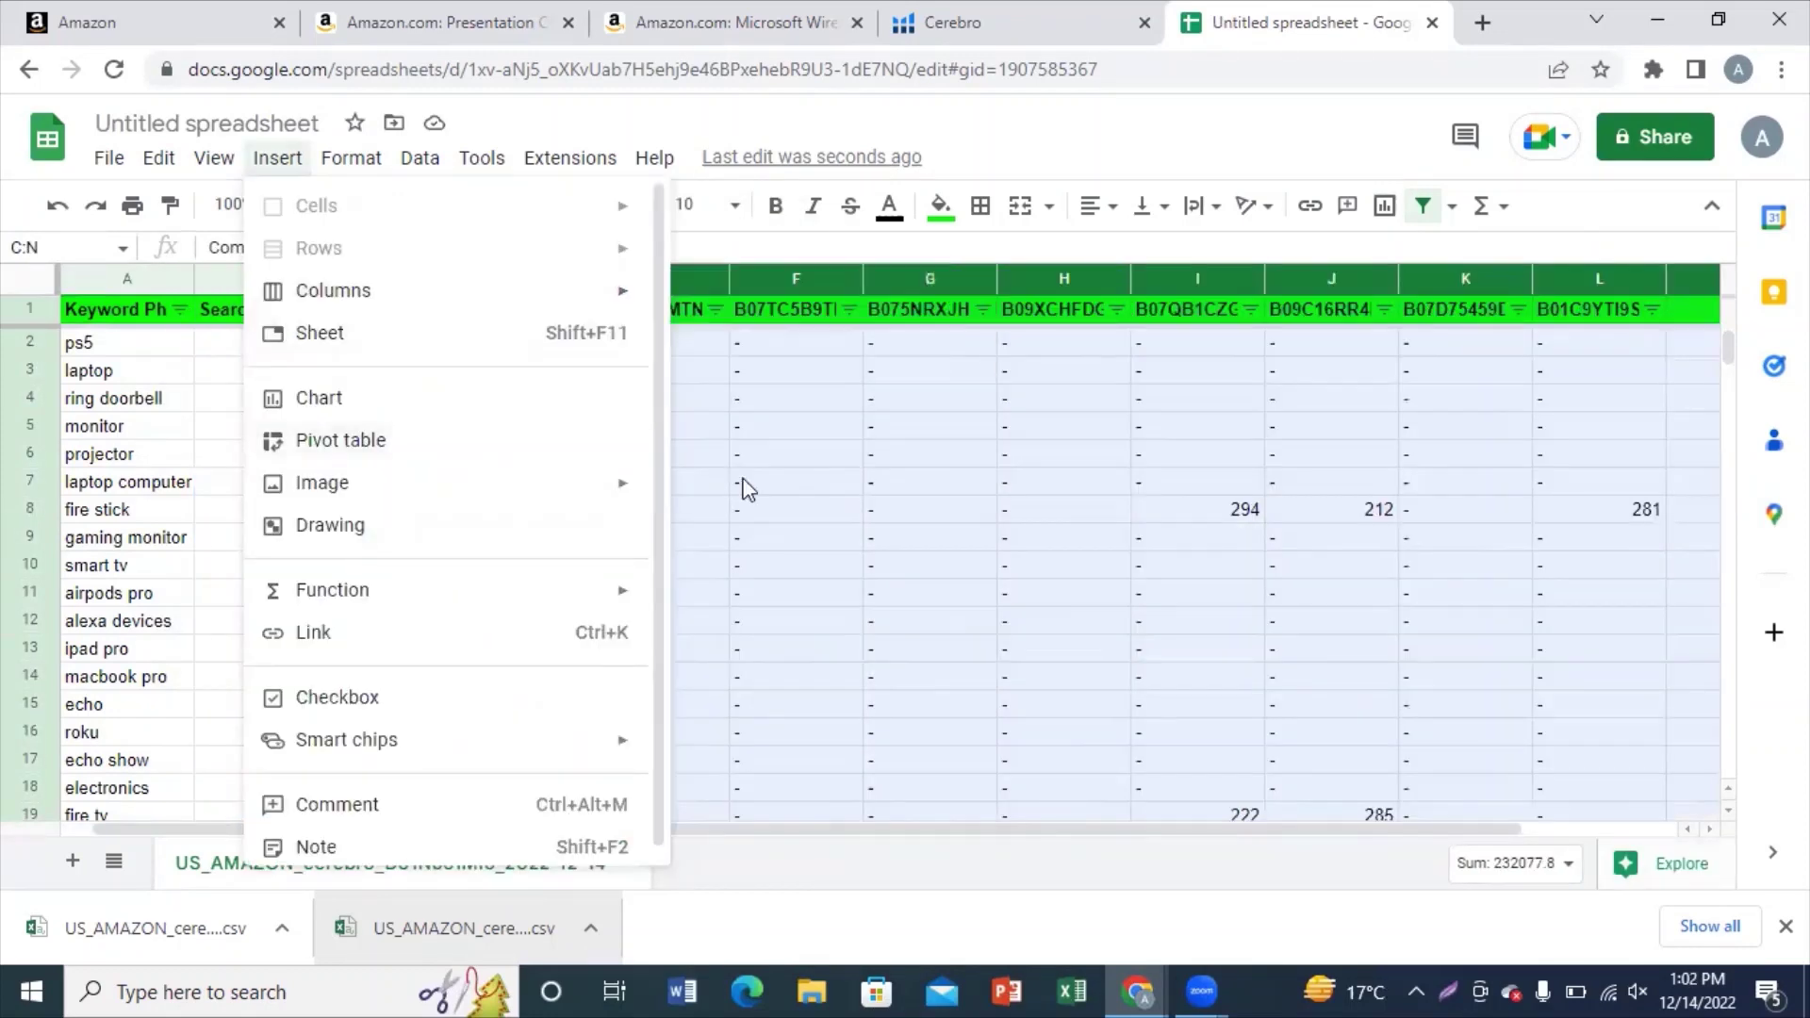
click(739, 485)
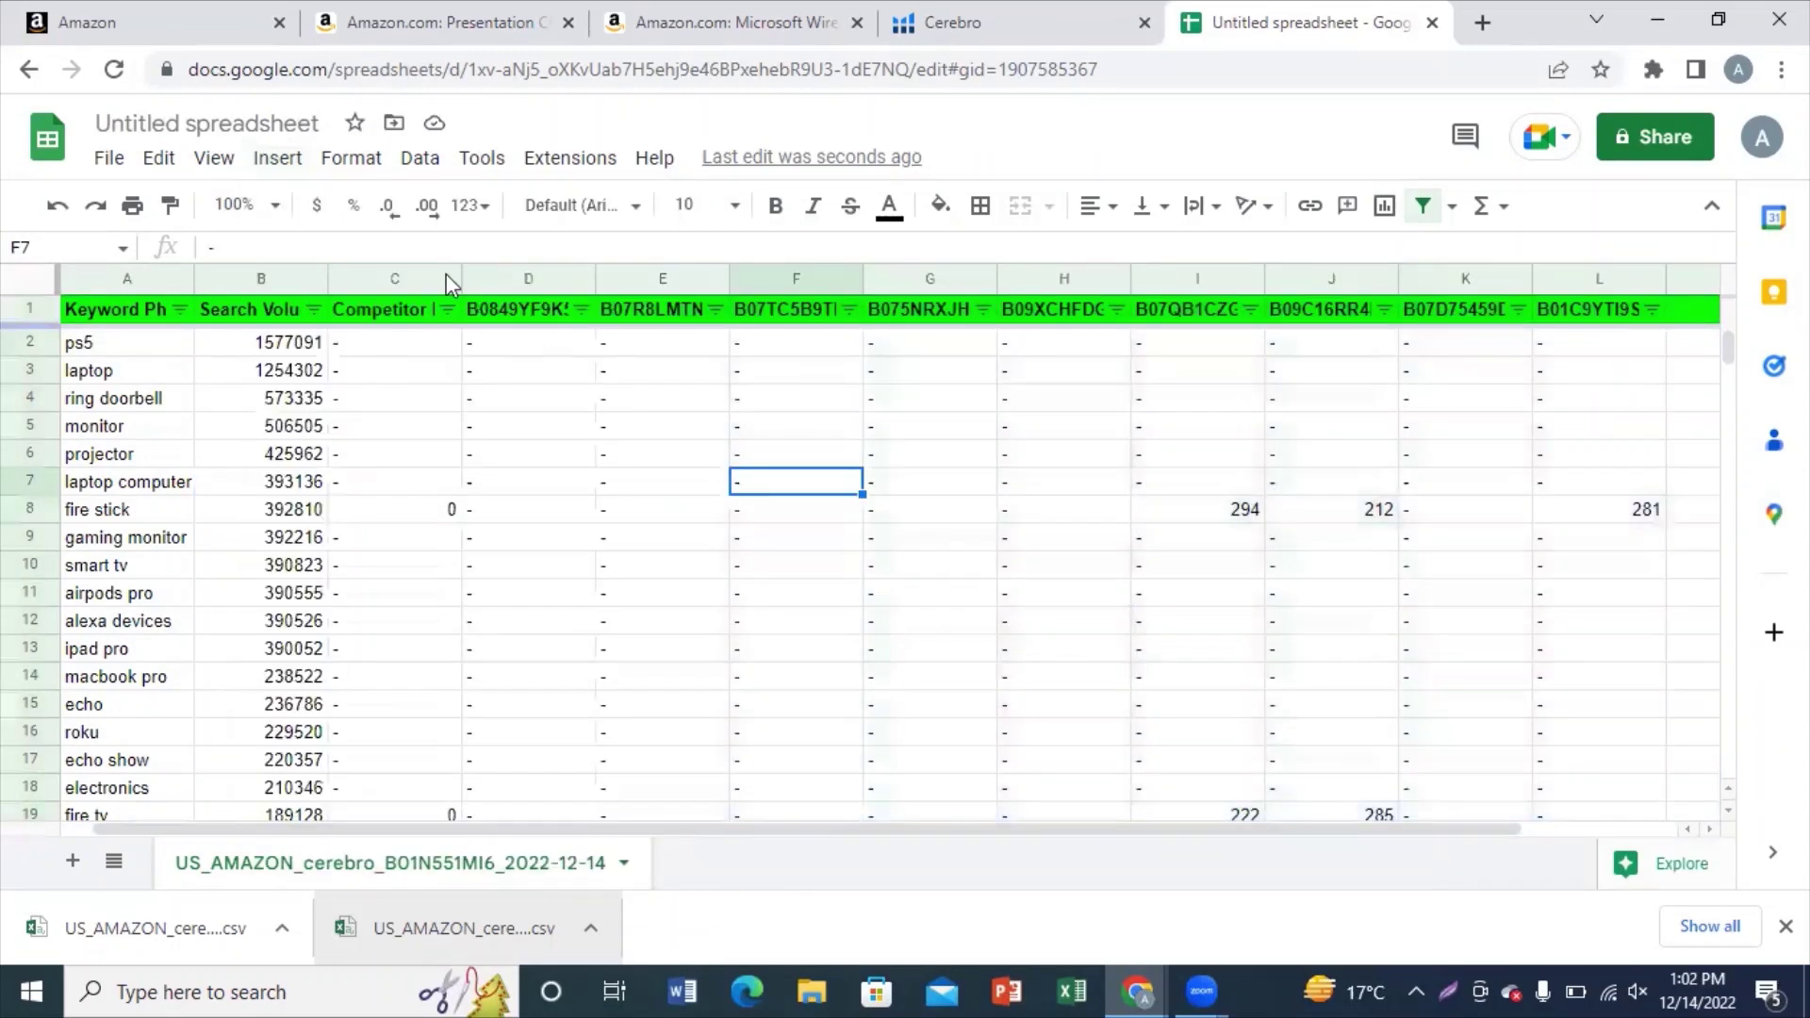
click(395, 279)
Step: Insert a blank column before Competitor Performance Score and title it 'Relevancy' in C1
click(281, 158)
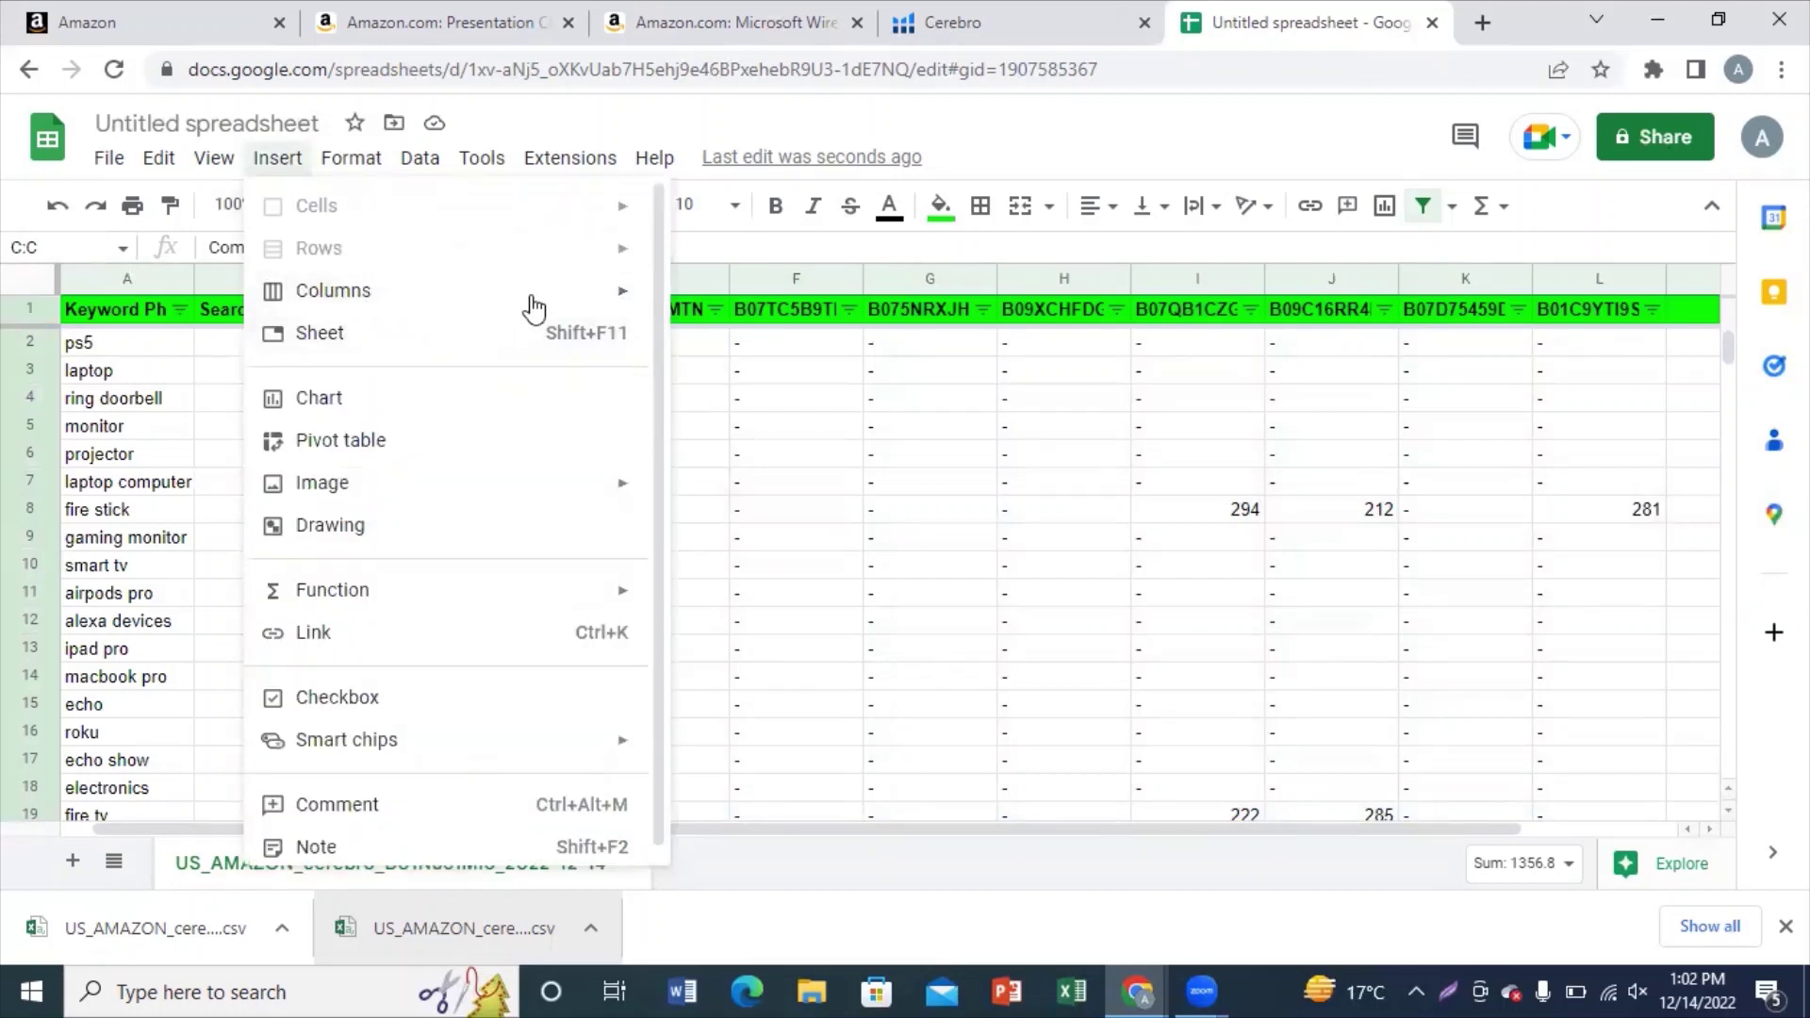
click(766, 314)
click(377, 278)
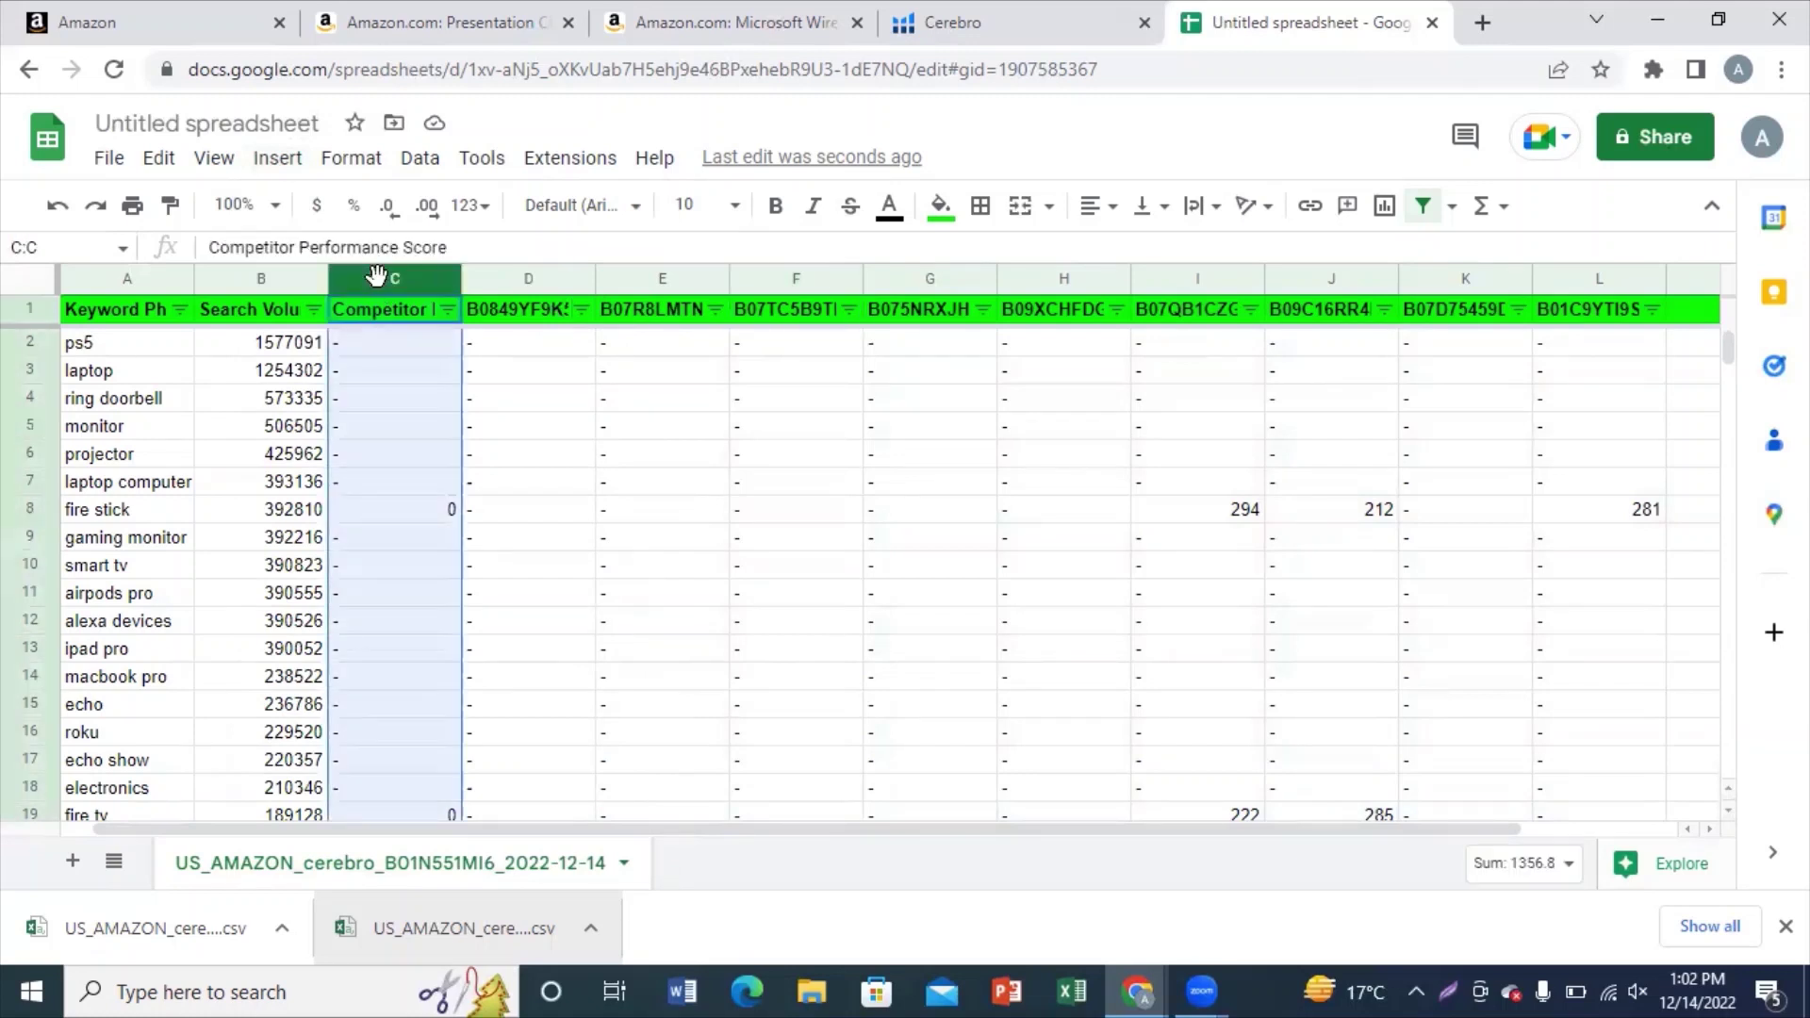
right_click(377, 278)
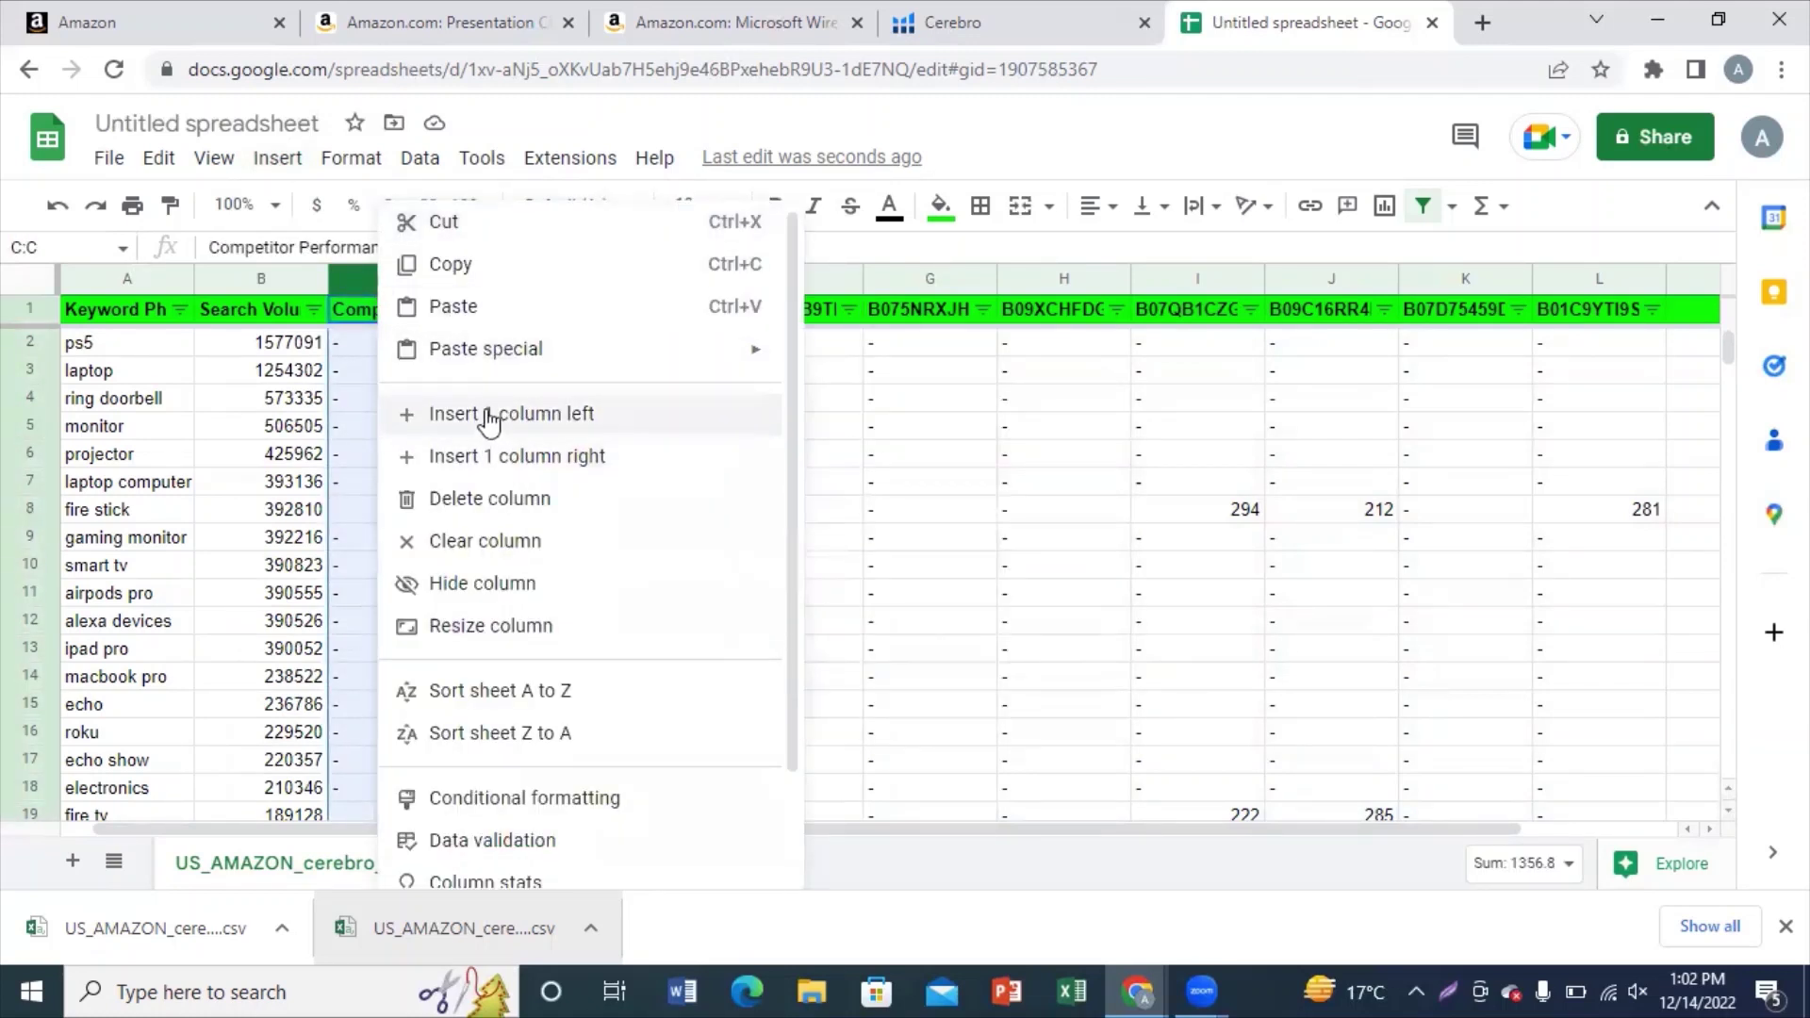
click(486, 415)
click(388, 311)
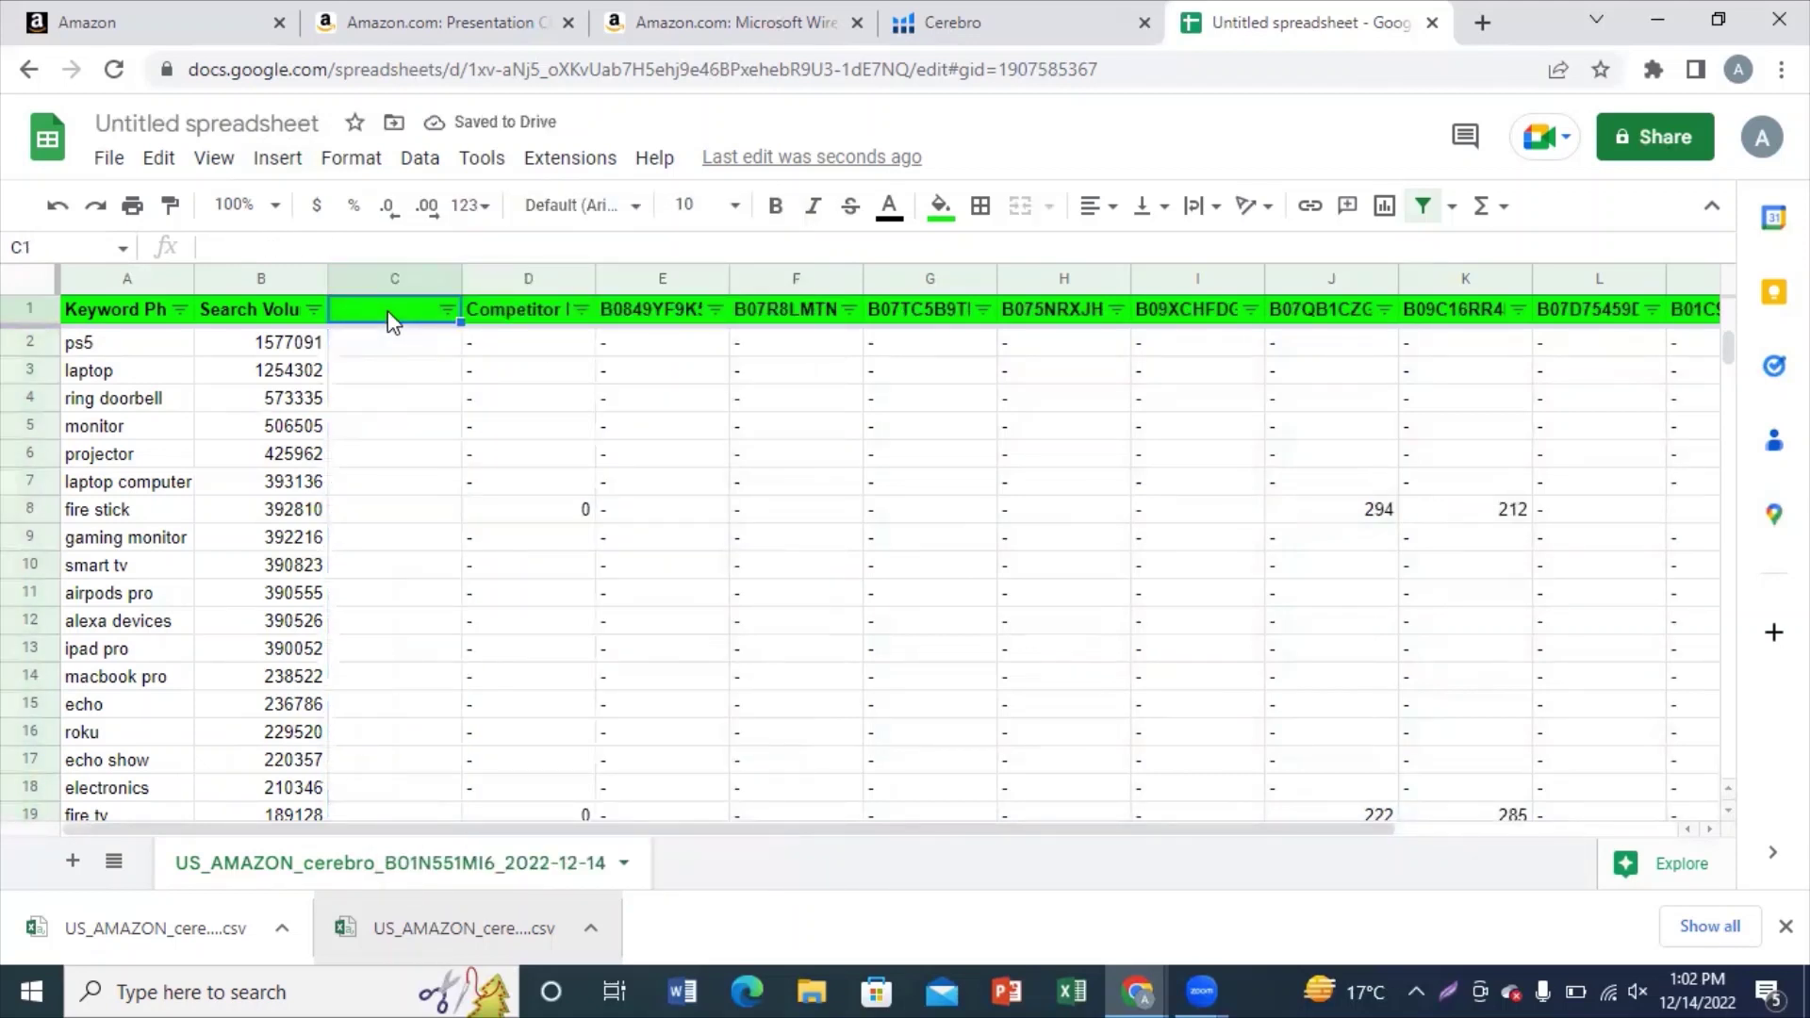
double_click(391, 315)
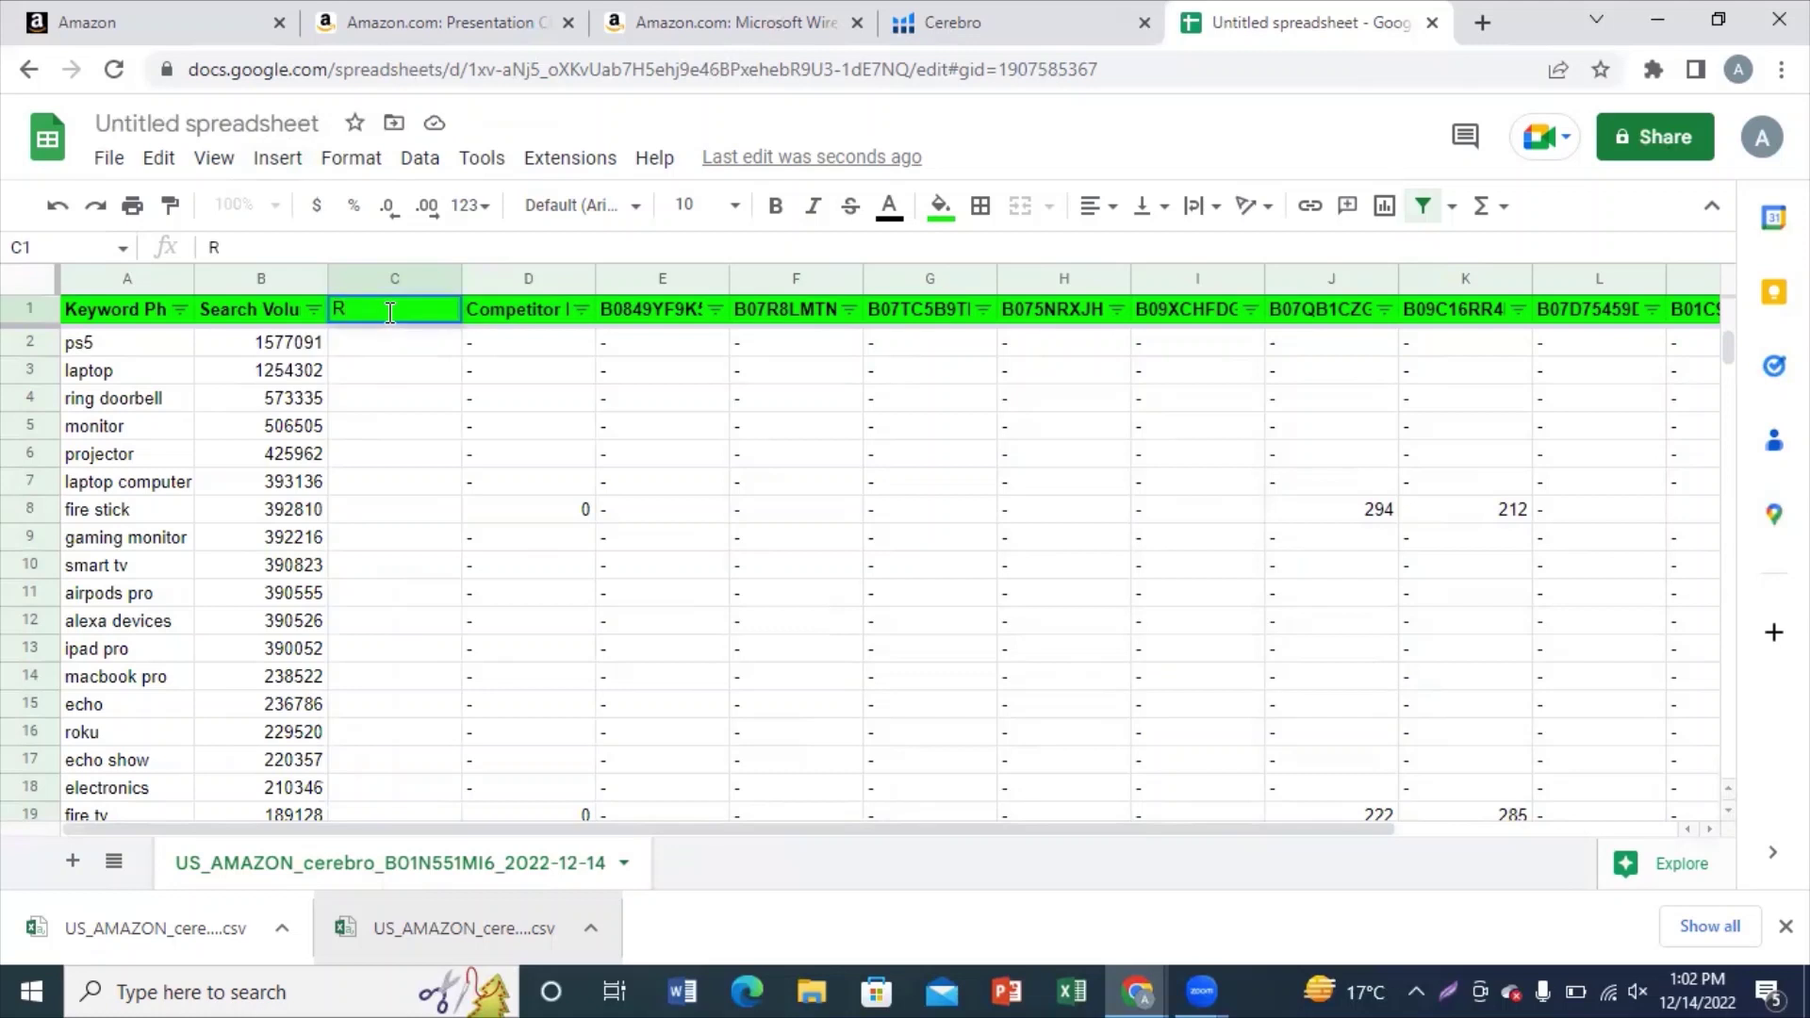
text(Relevancy)
Step: Enter =COUNTIF(D2:M2,"<30") in C2, giving 0 for ps5
click(378, 347)
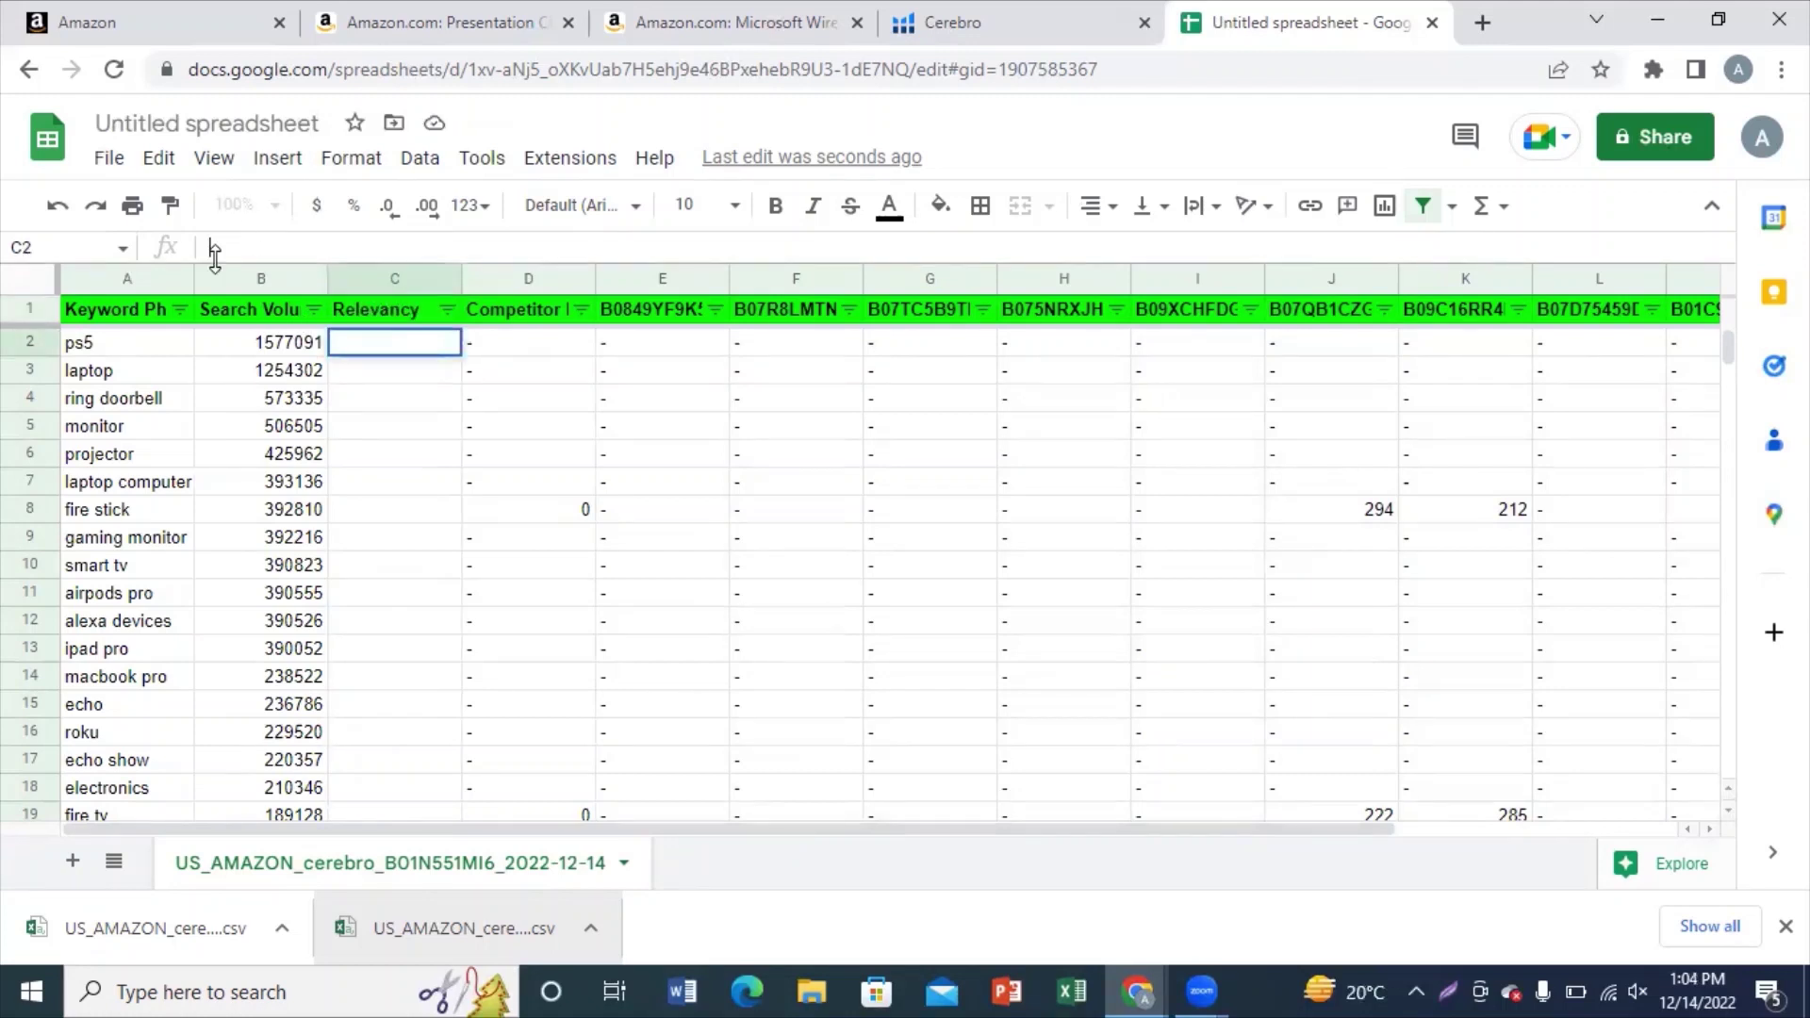
text(=coun)
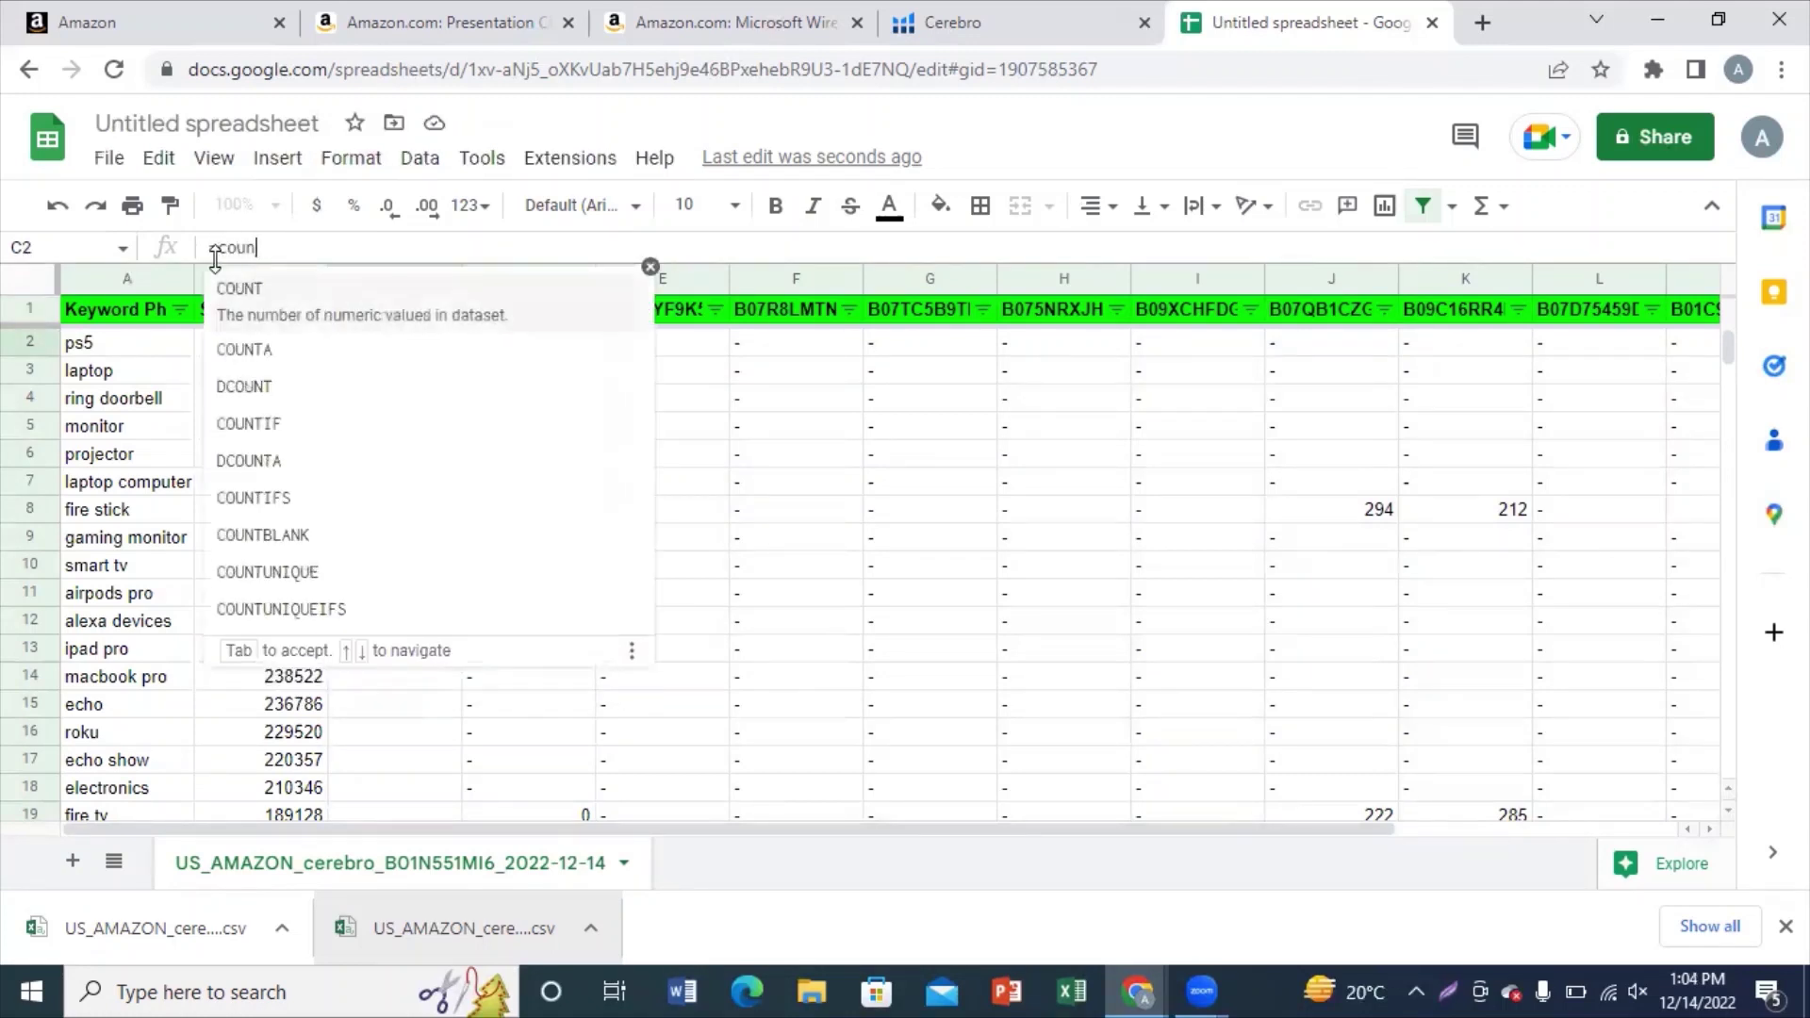
text(tif)
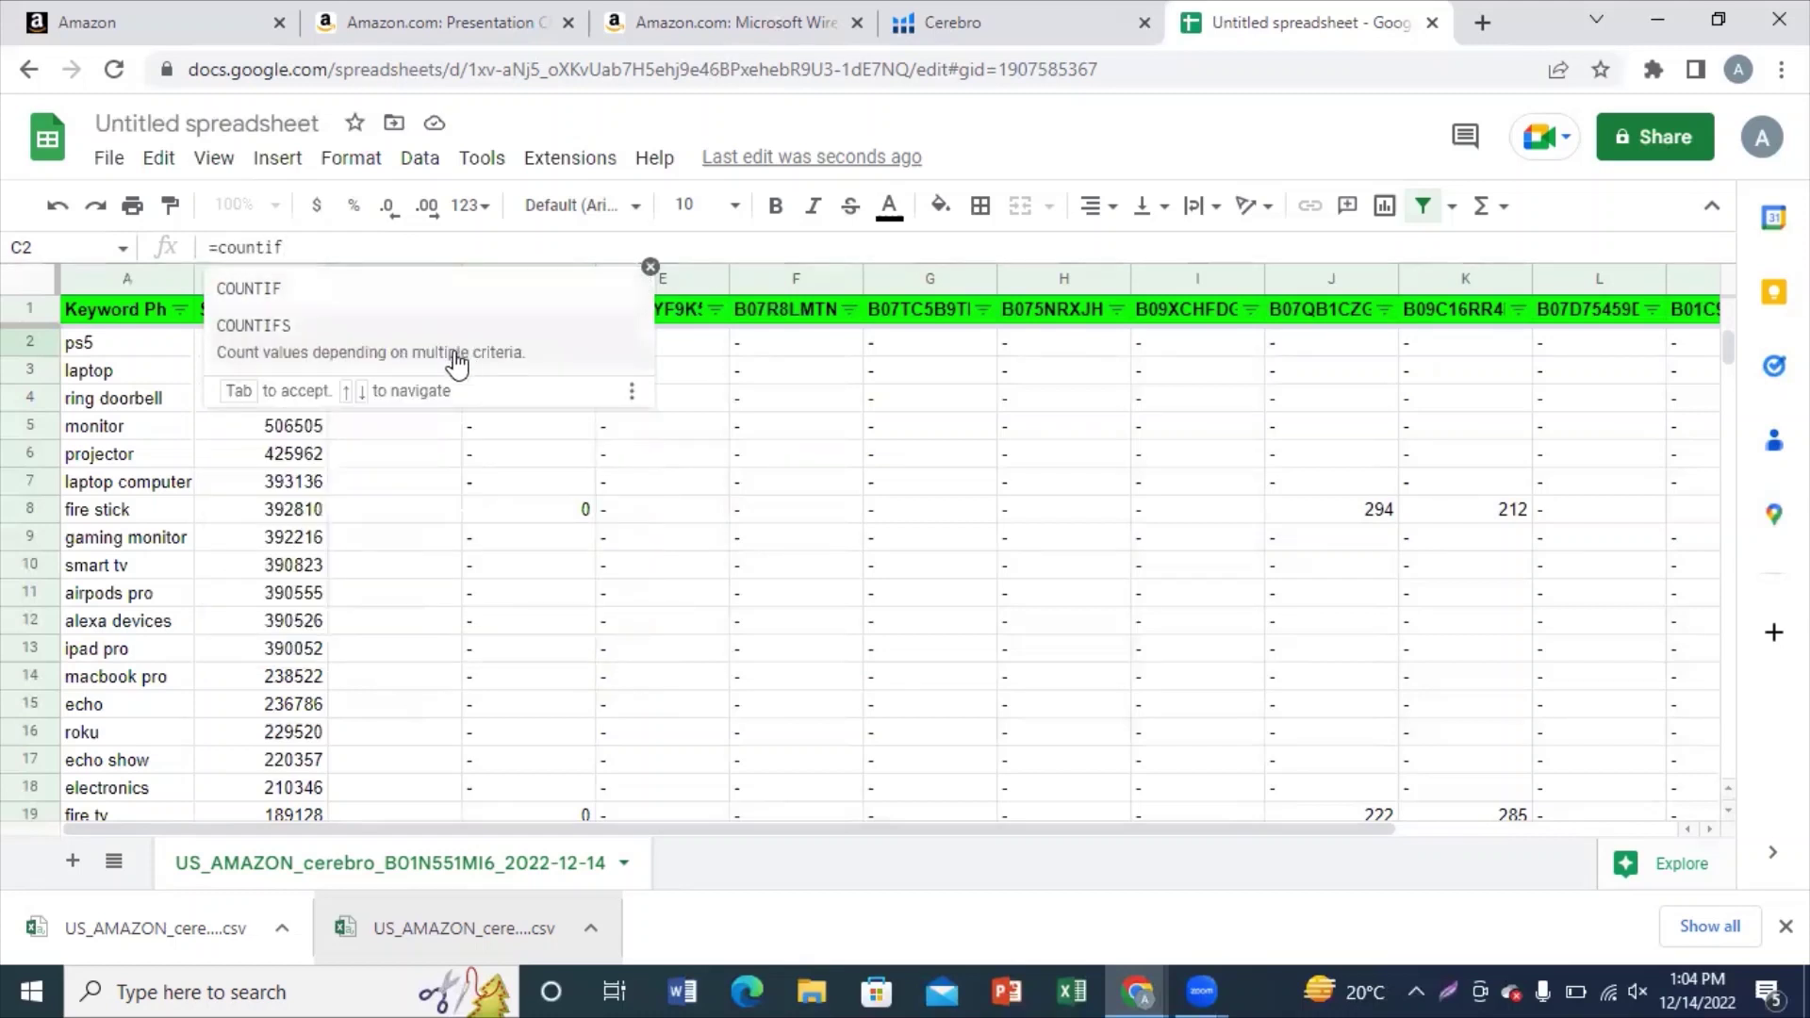
click(347, 311)
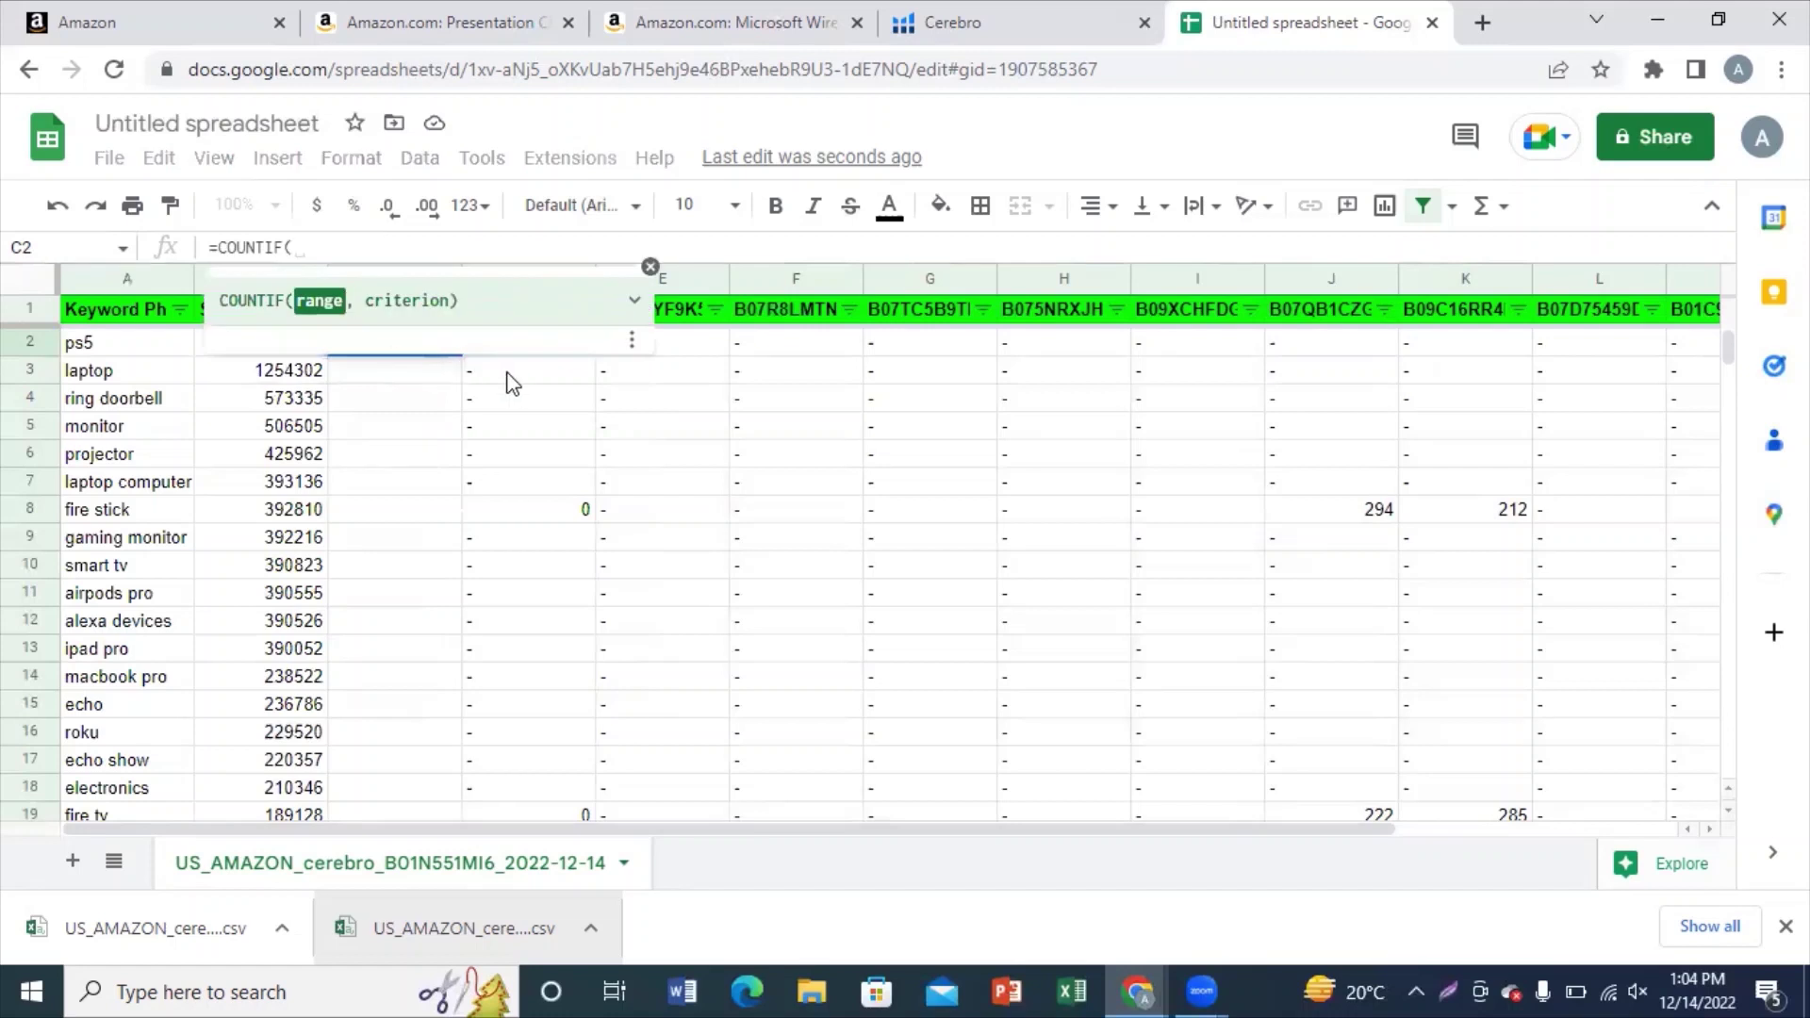
click(650, 267)
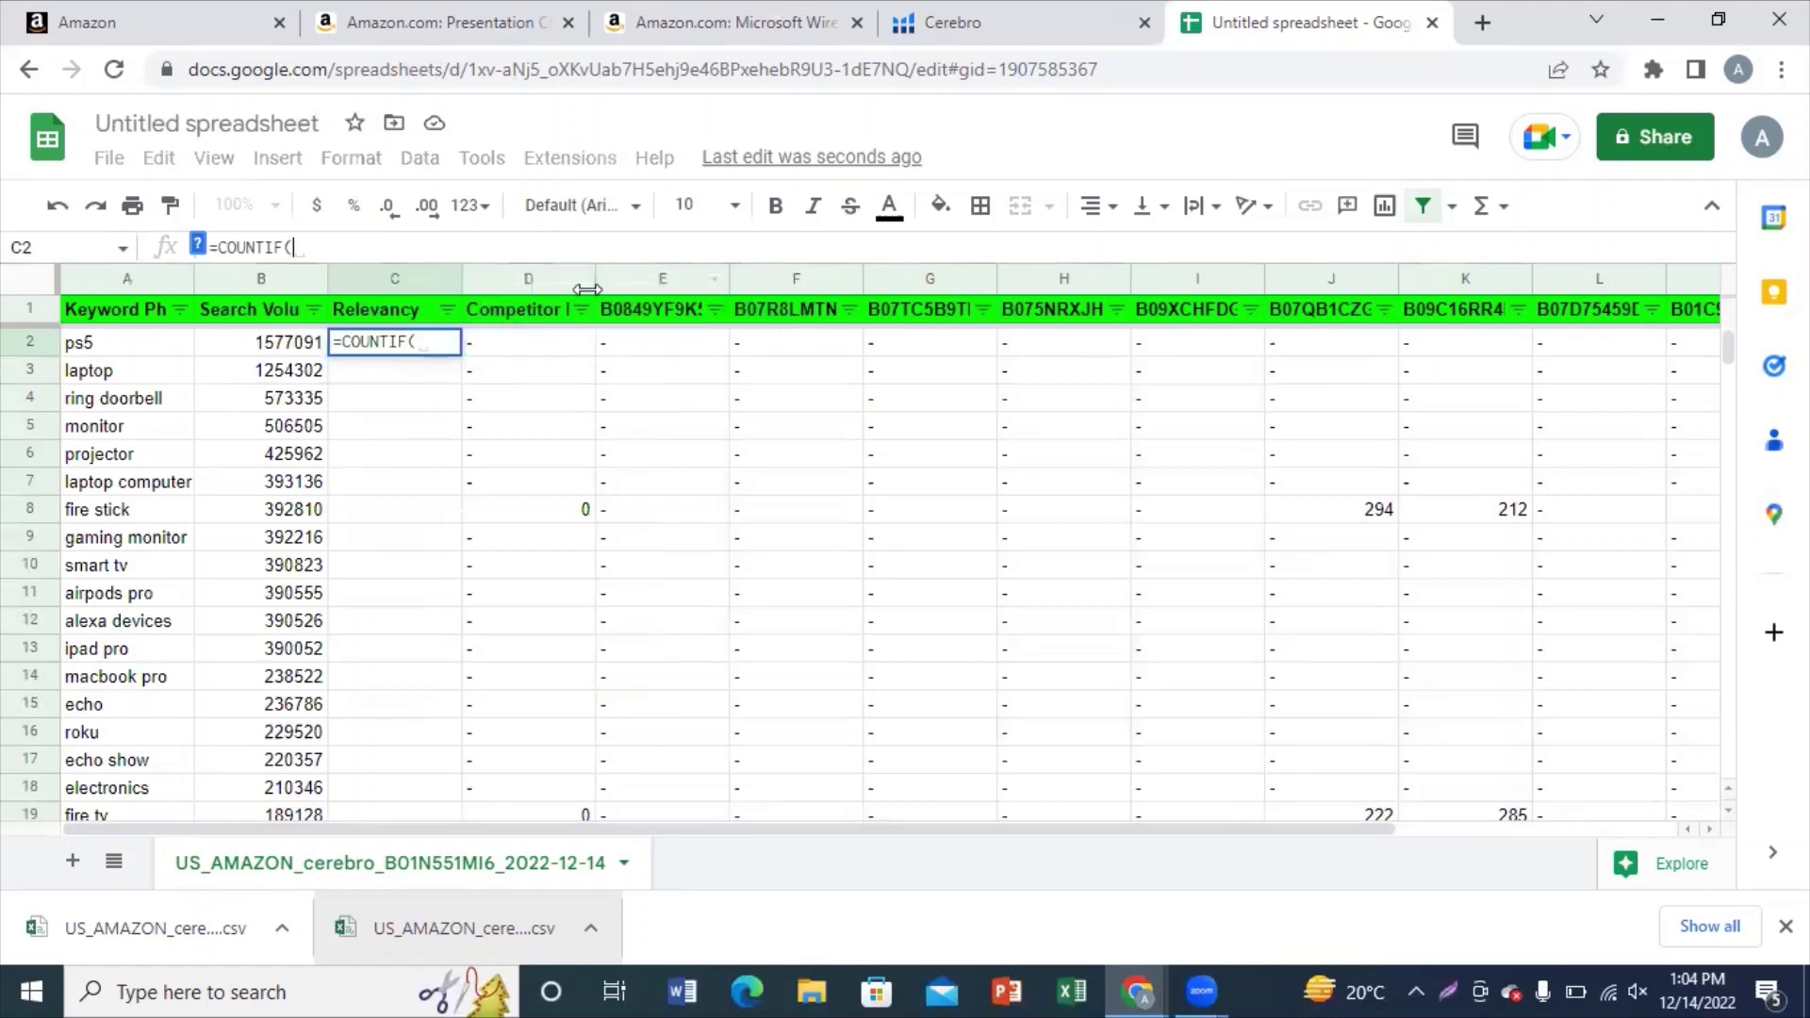
drag(584, 342, 665, 343)
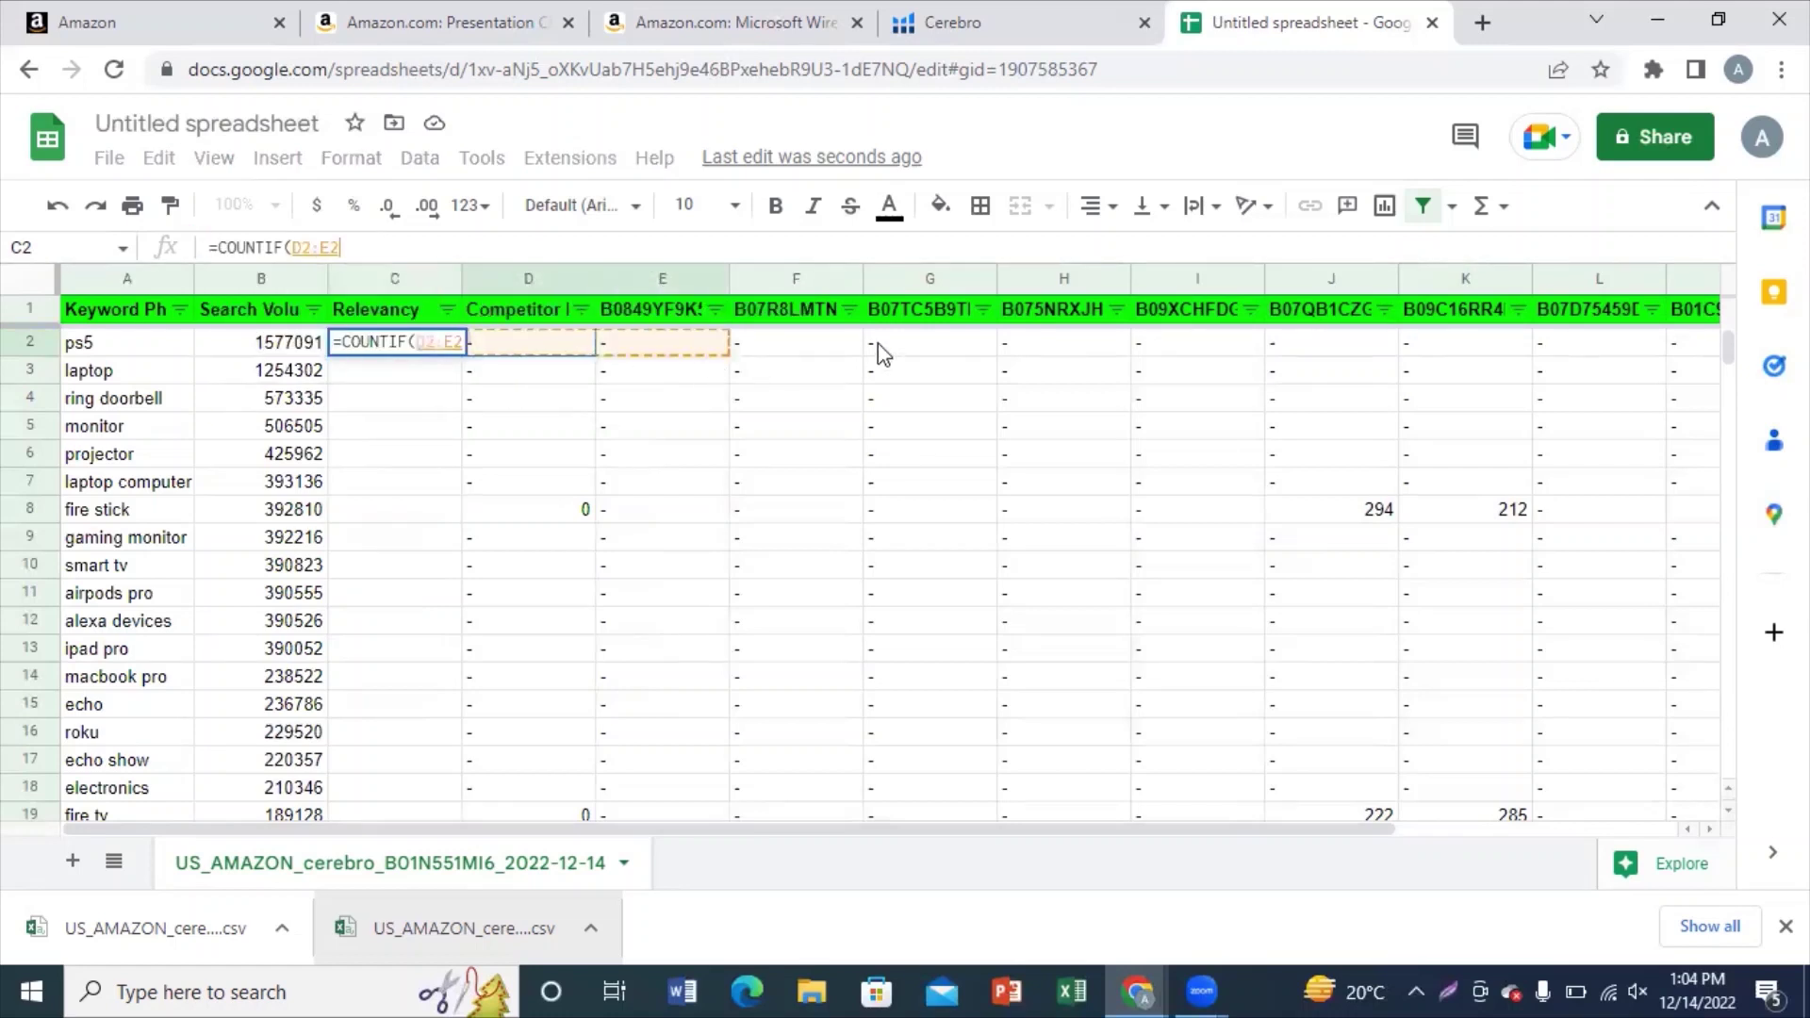
drag(946, 350, 1367, 332)
drag(808, 828, 396, 867)
text(,<)
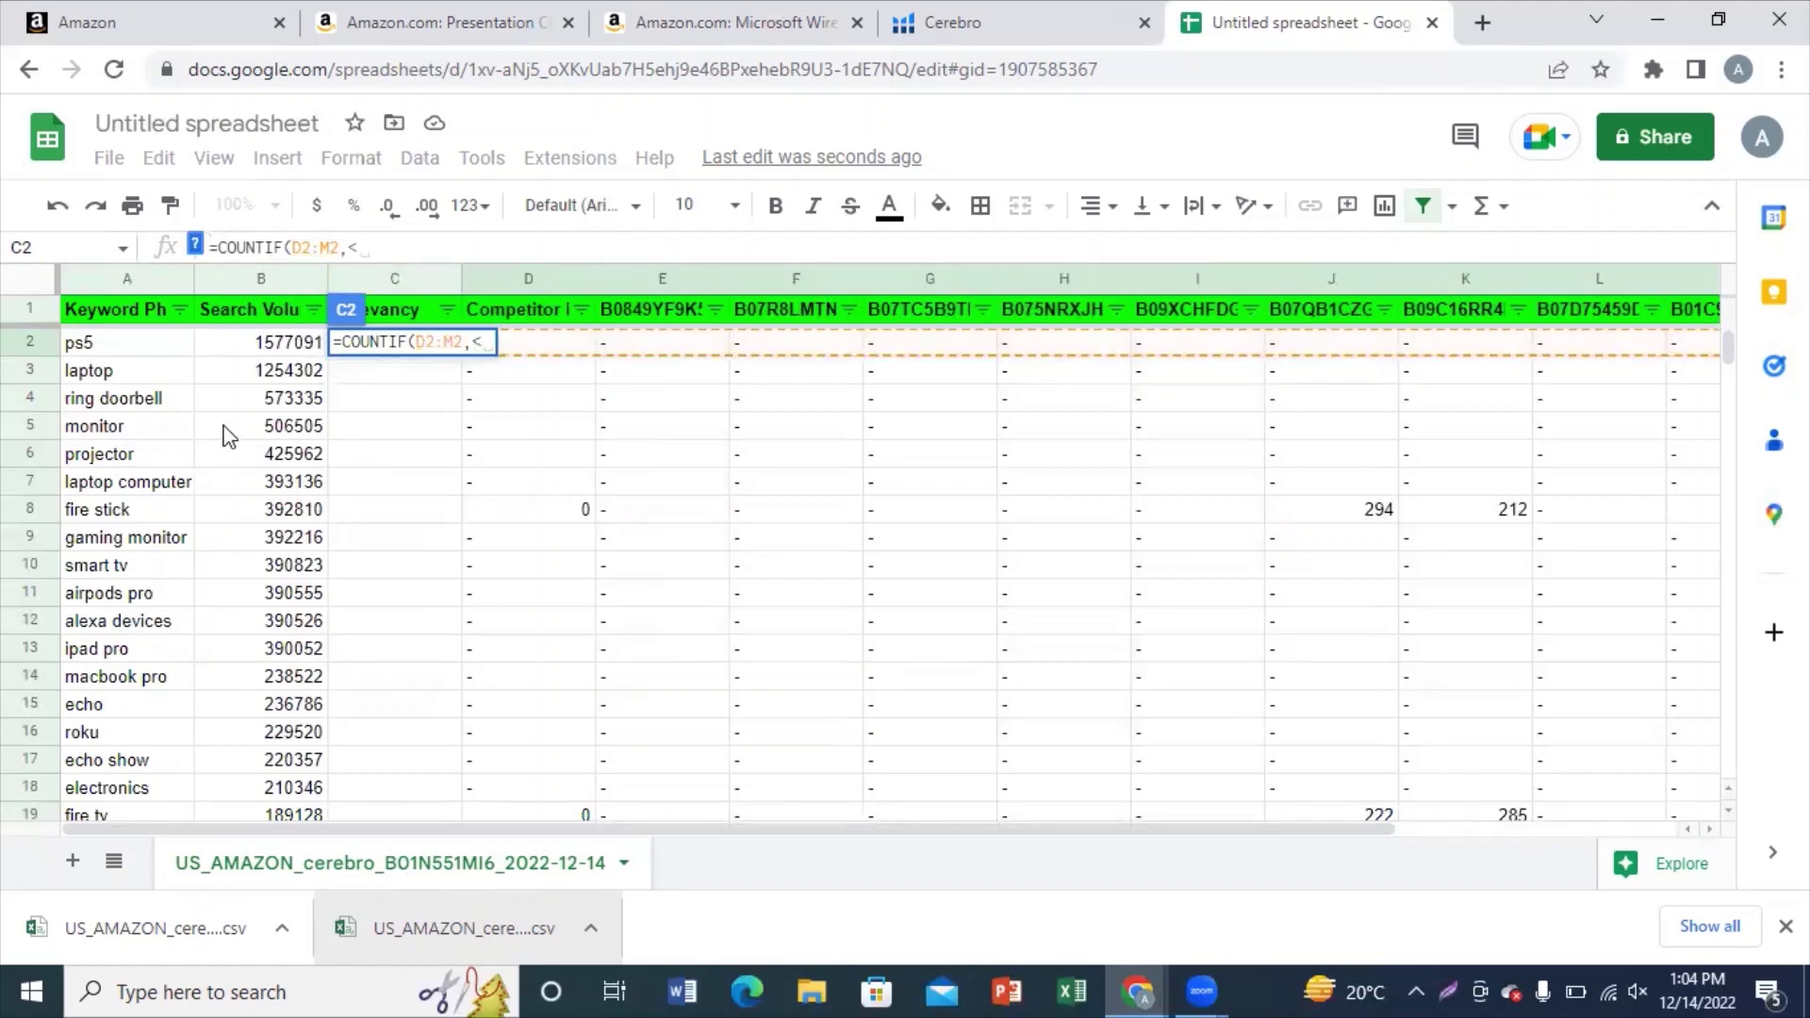
key(BackSpace)
text(")
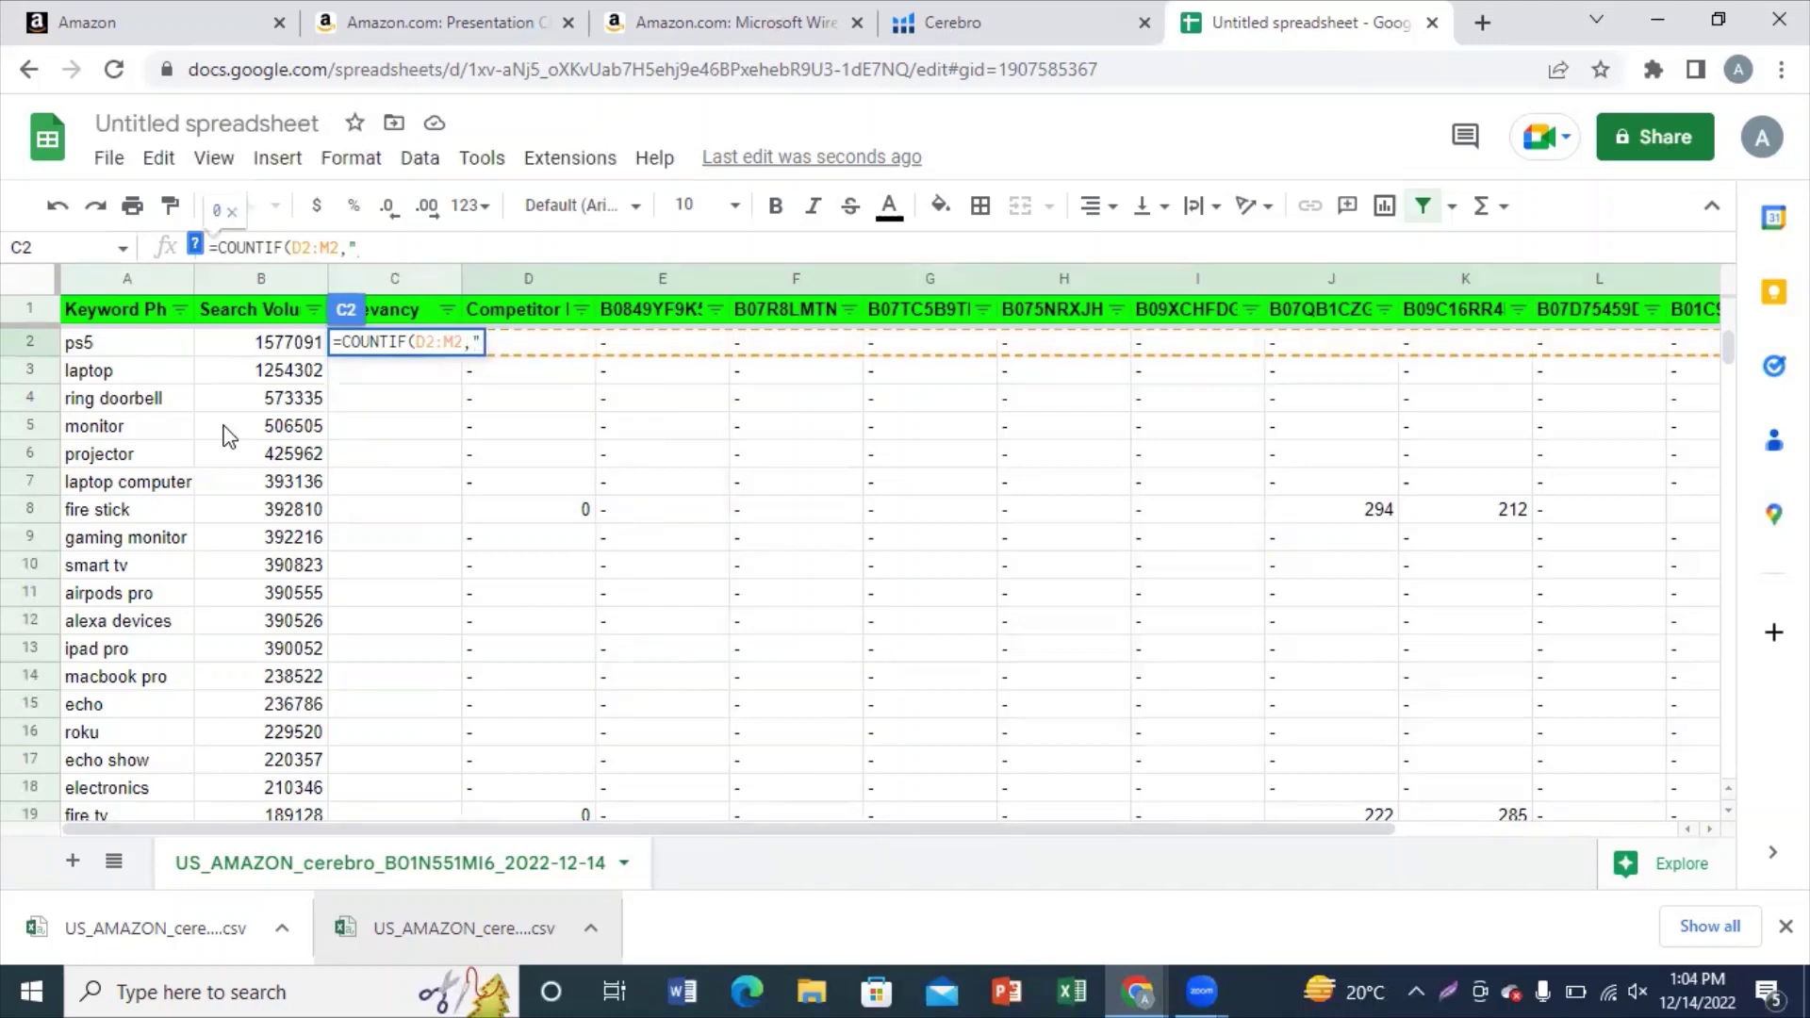
text(<30"))
key(Return)
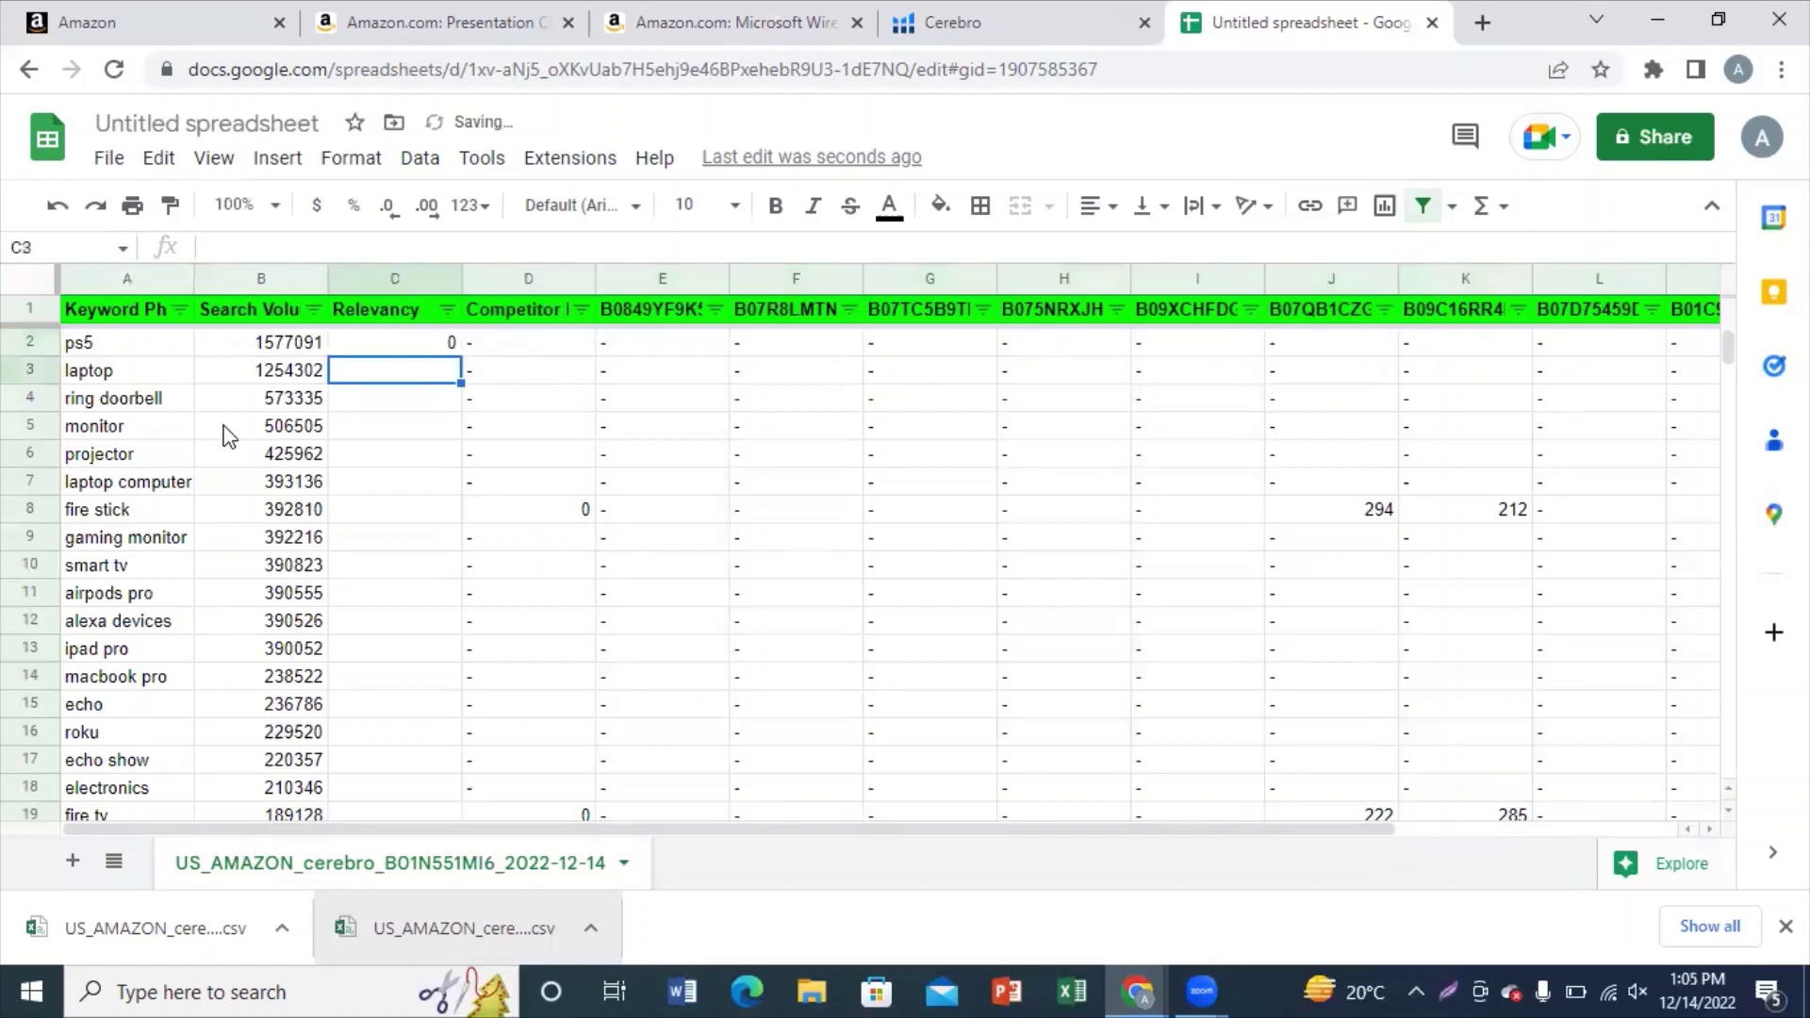
click(457, 349)
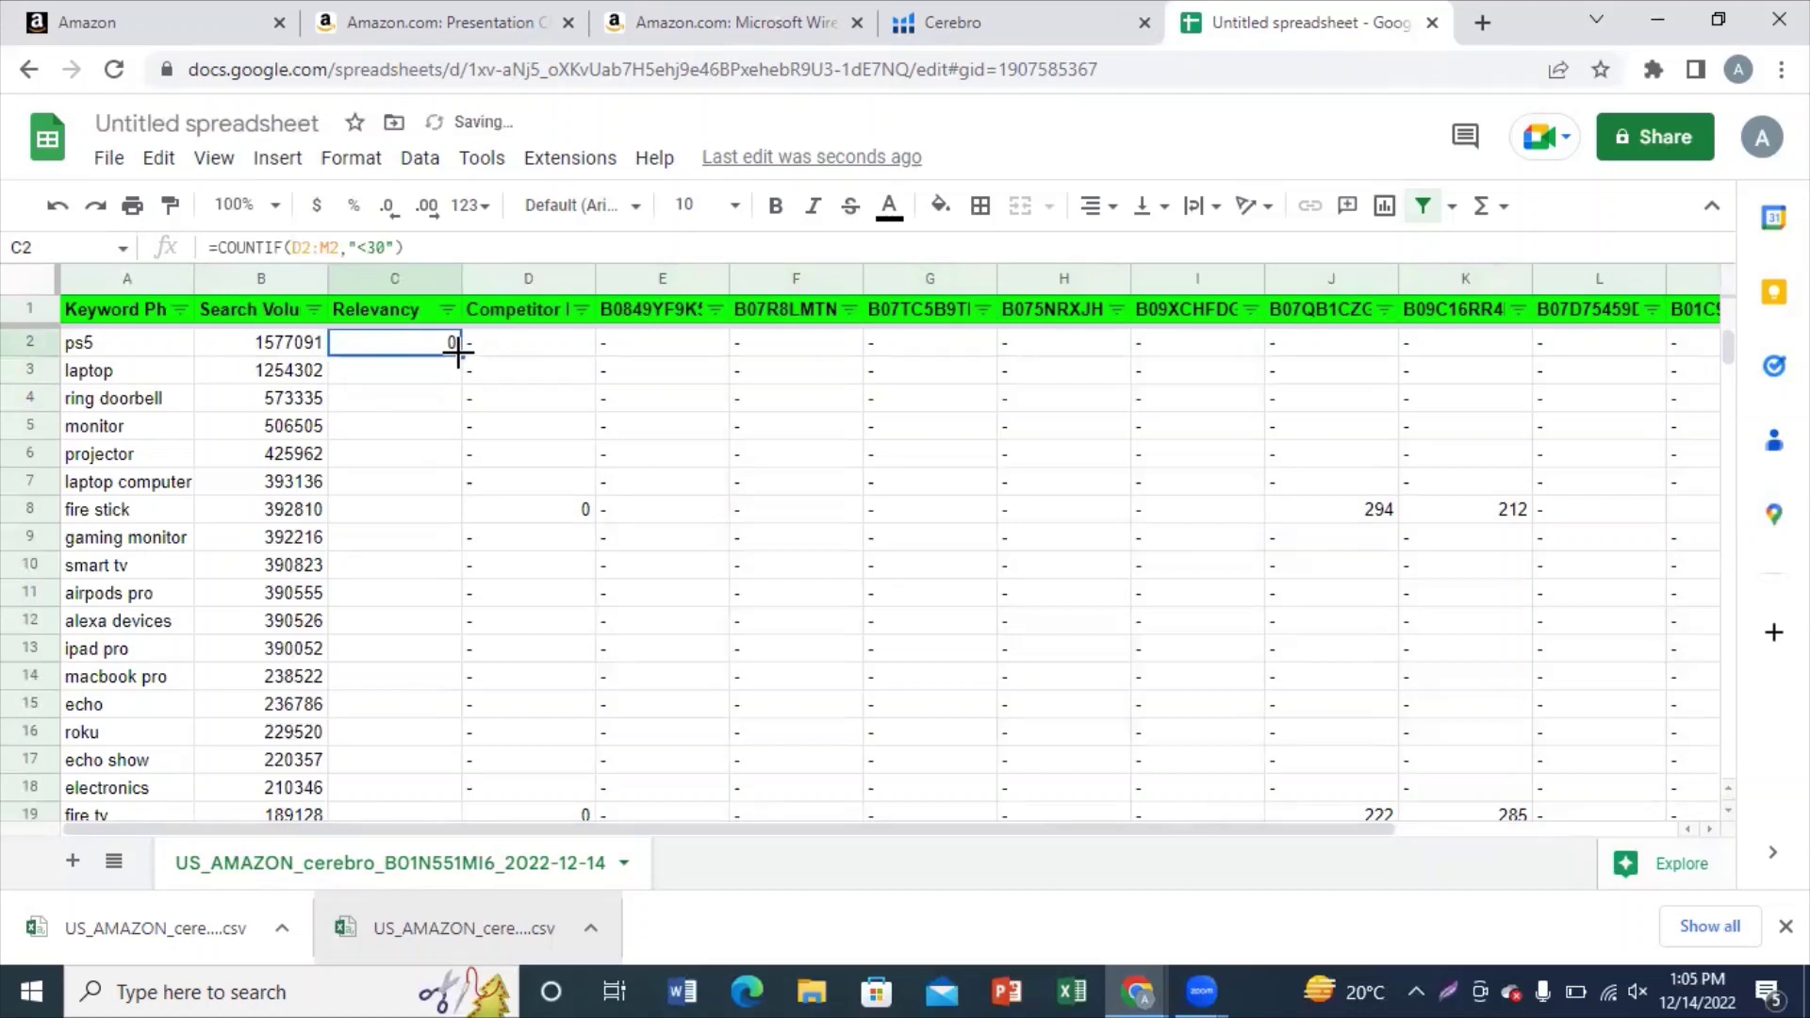
Step: Copy C2's COUNTIF formula down column C, then sort rows Z→A so 4-scoring keywords lead
double_click(457, 348)
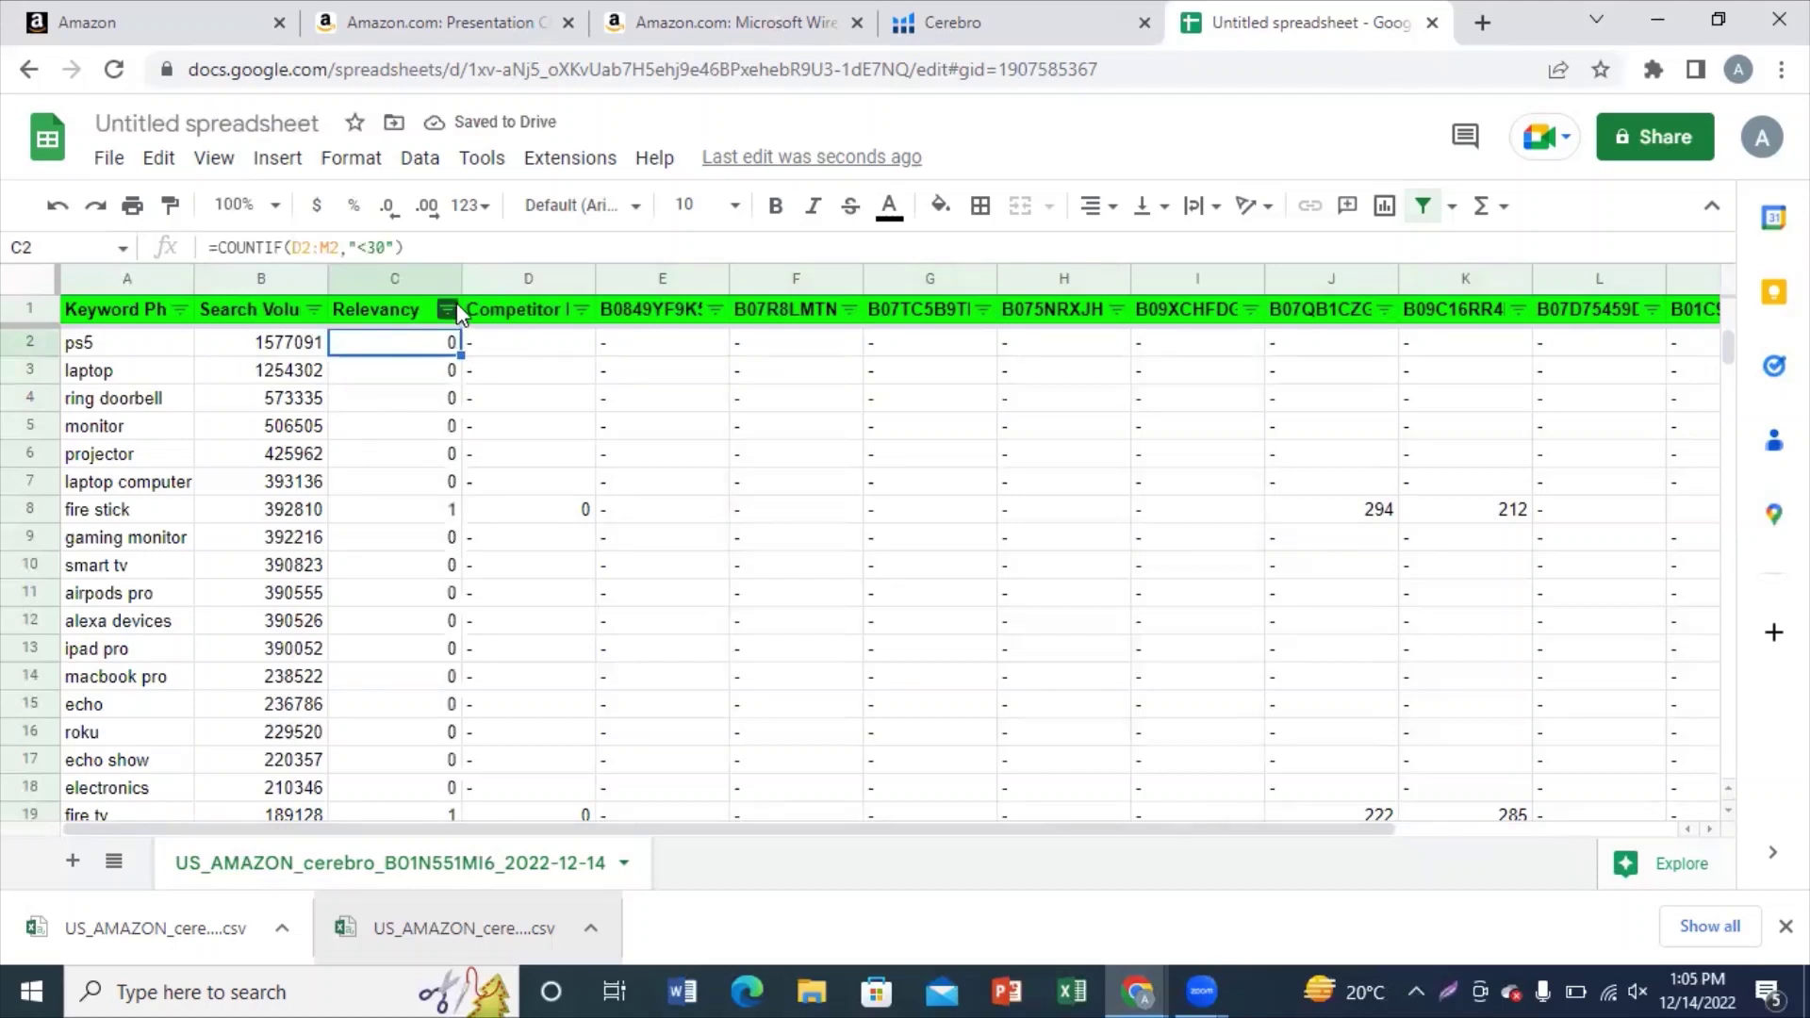
click(446, 309)
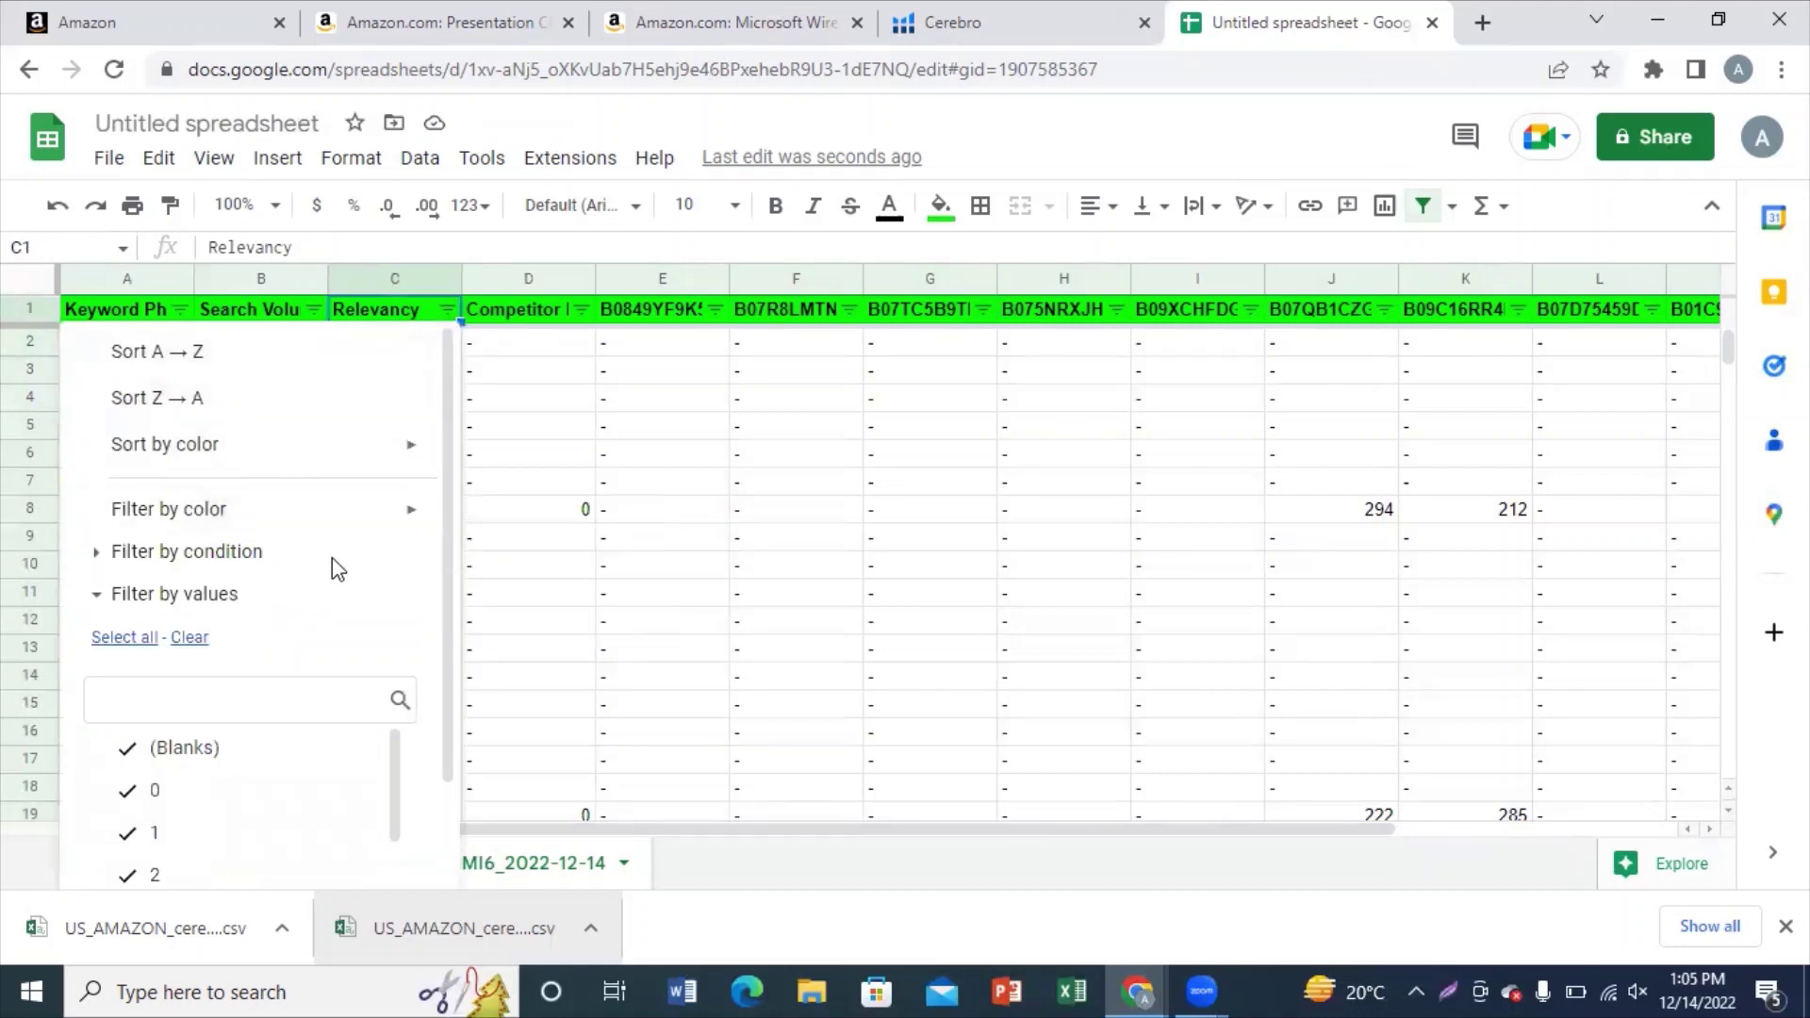
click(137, 596)
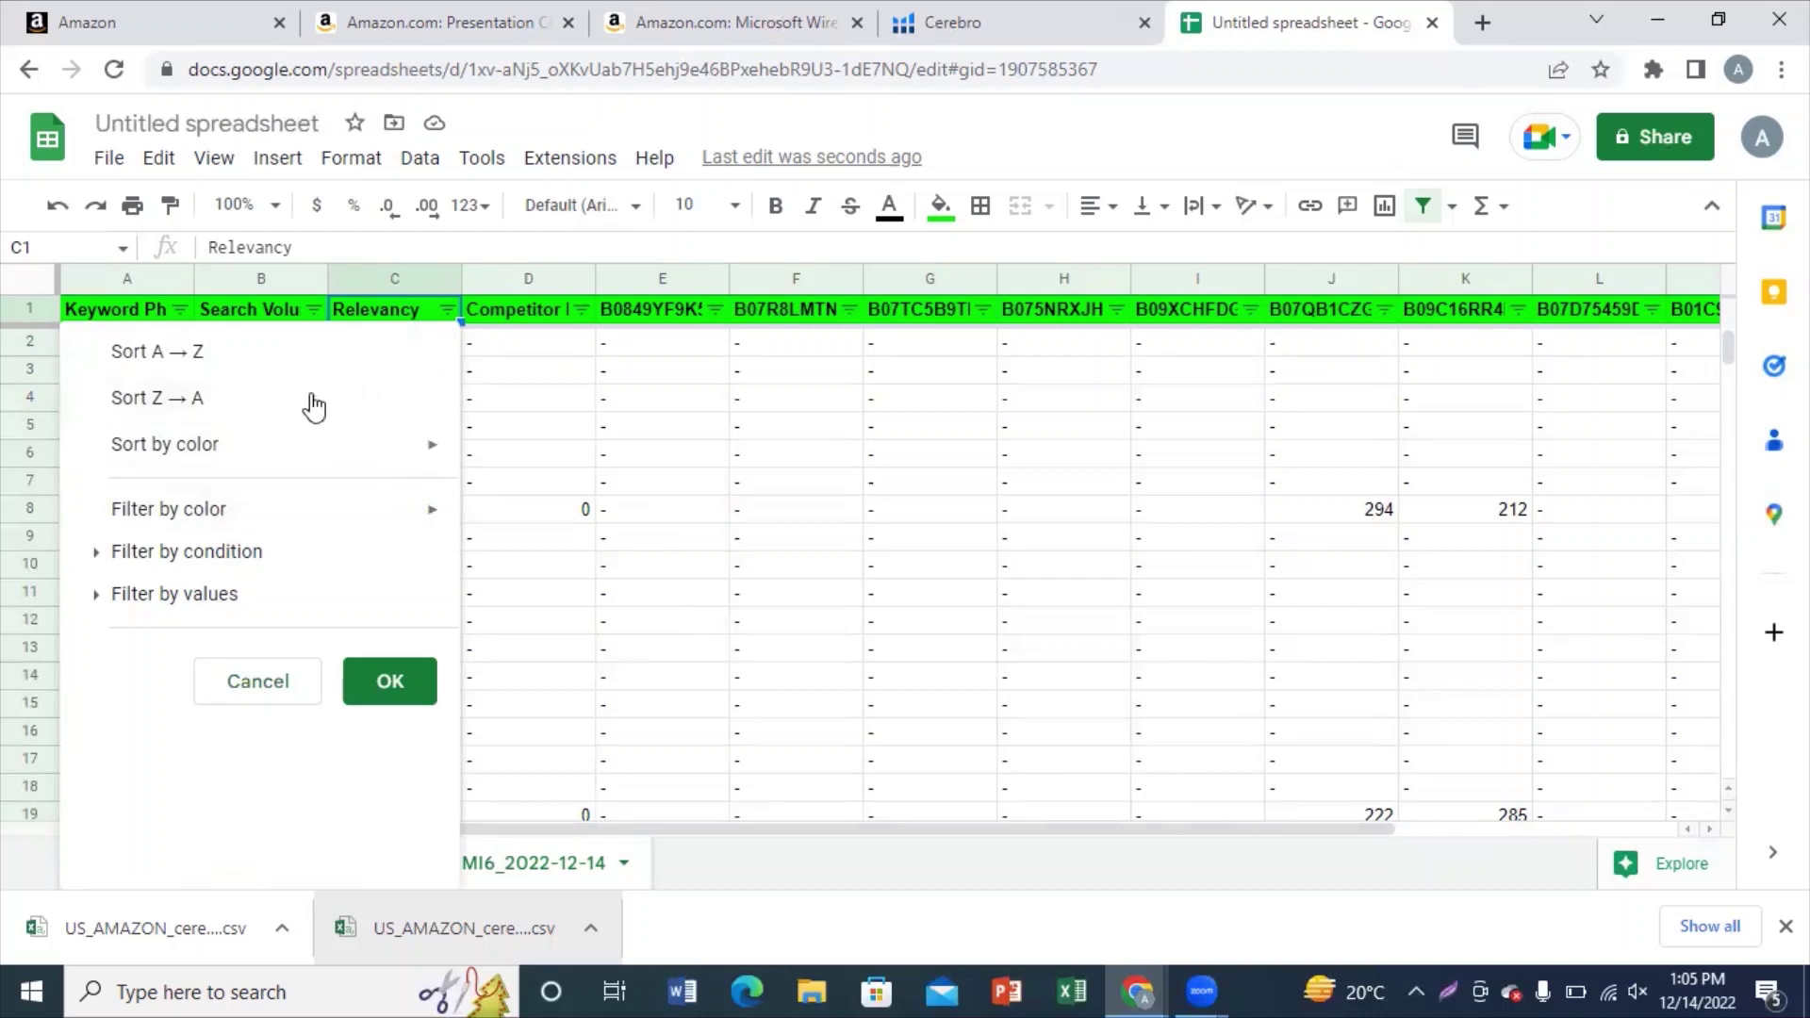
click(230, 406)
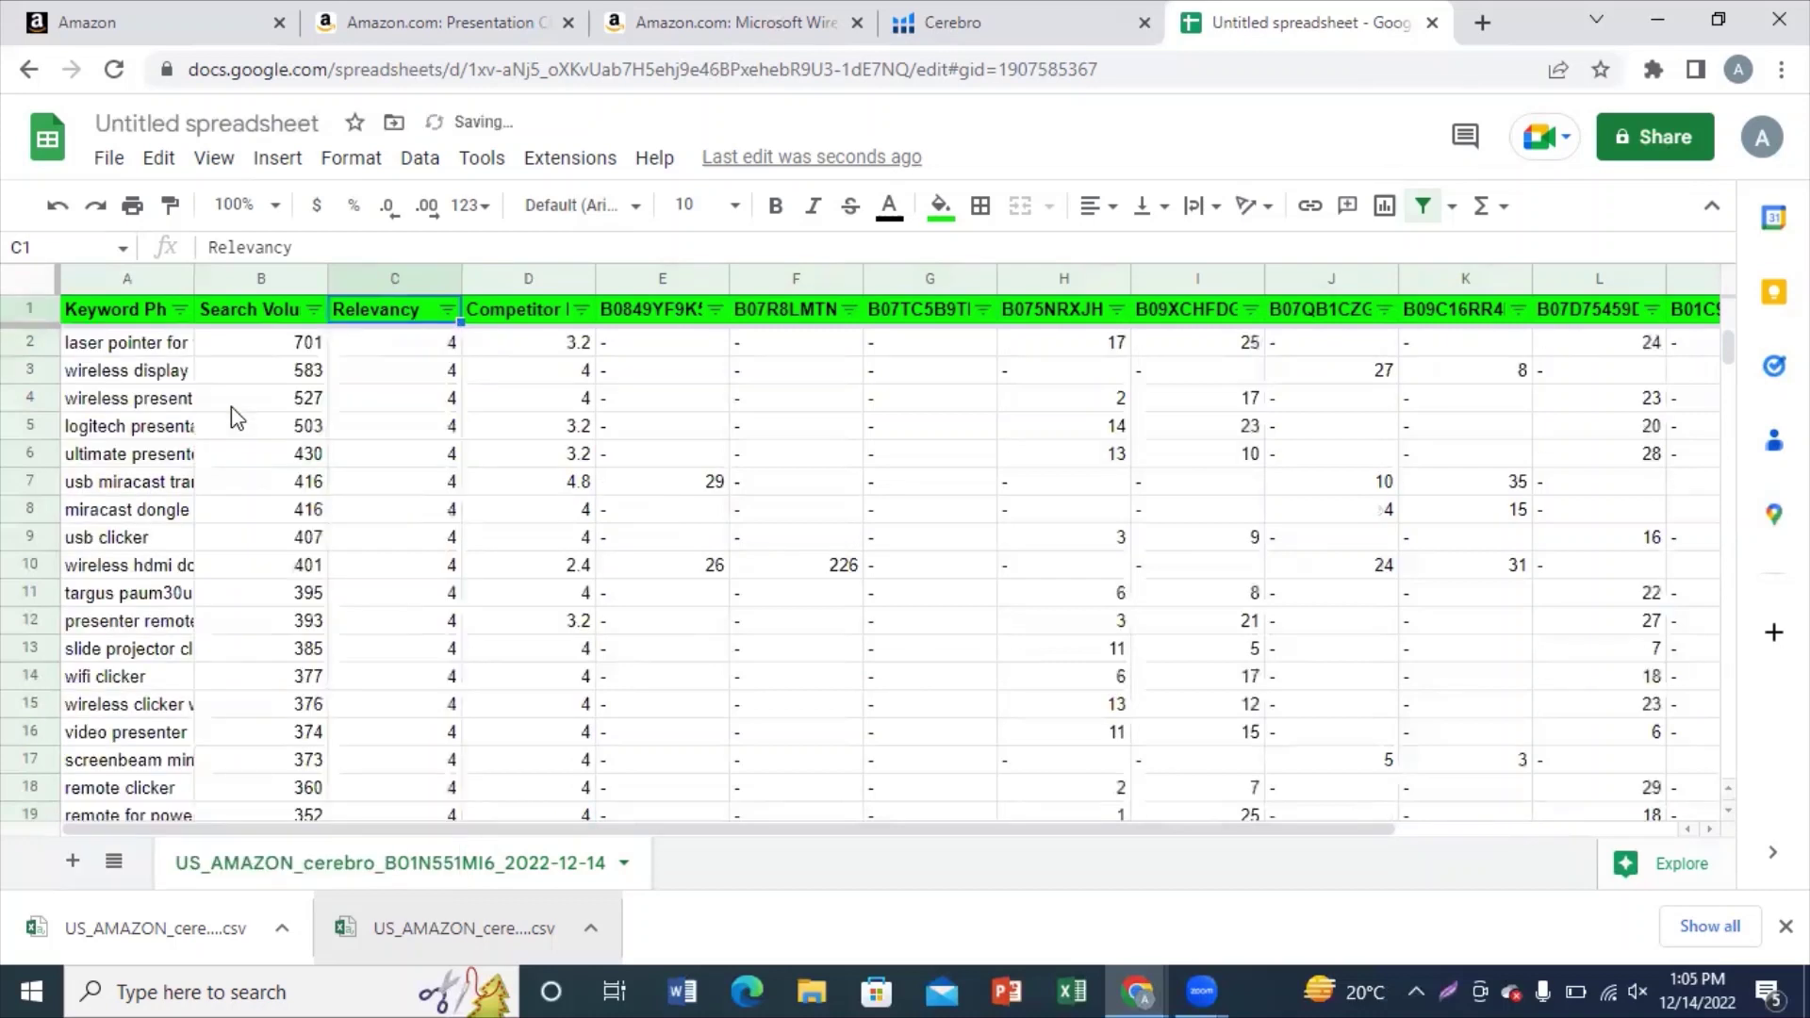
click(431, 353)
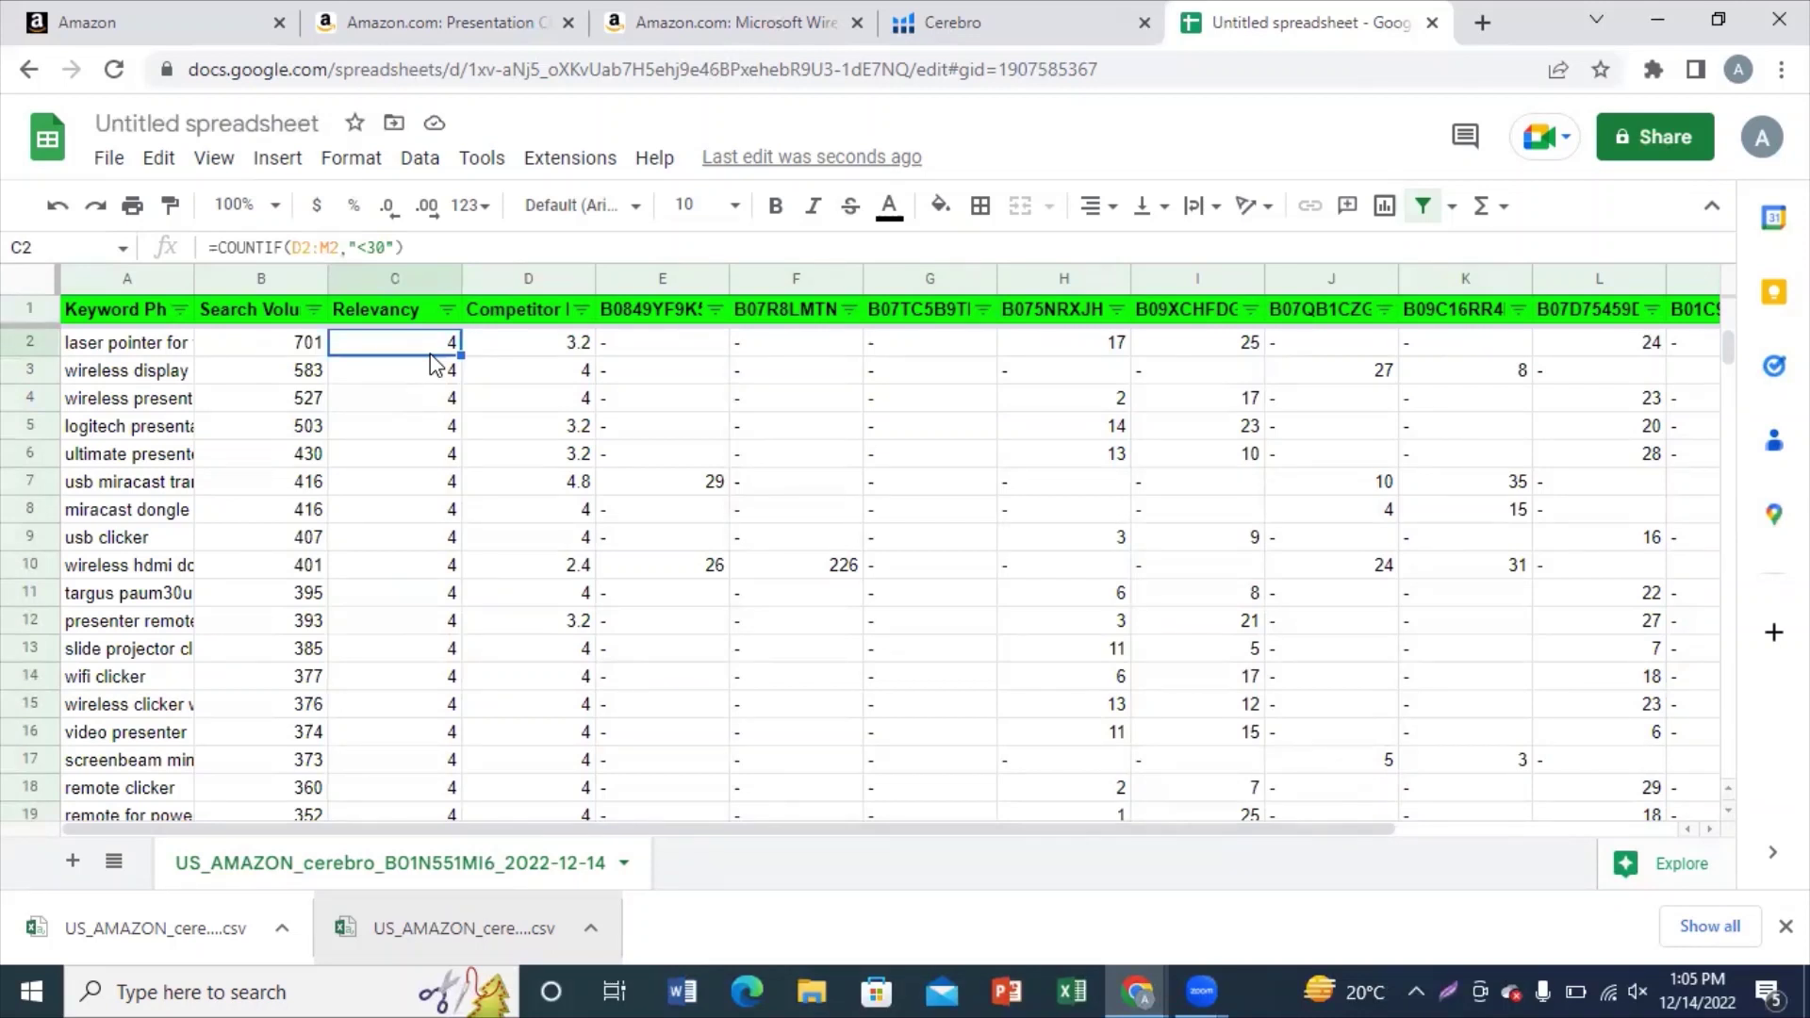
key(Down)
key(Down)
key(Down)
key(Down)
key(Down)
key(Down)
key(Down)
key(Down)
key(Down)
key(Down)
key(Down)
key(Down)
key(Down)
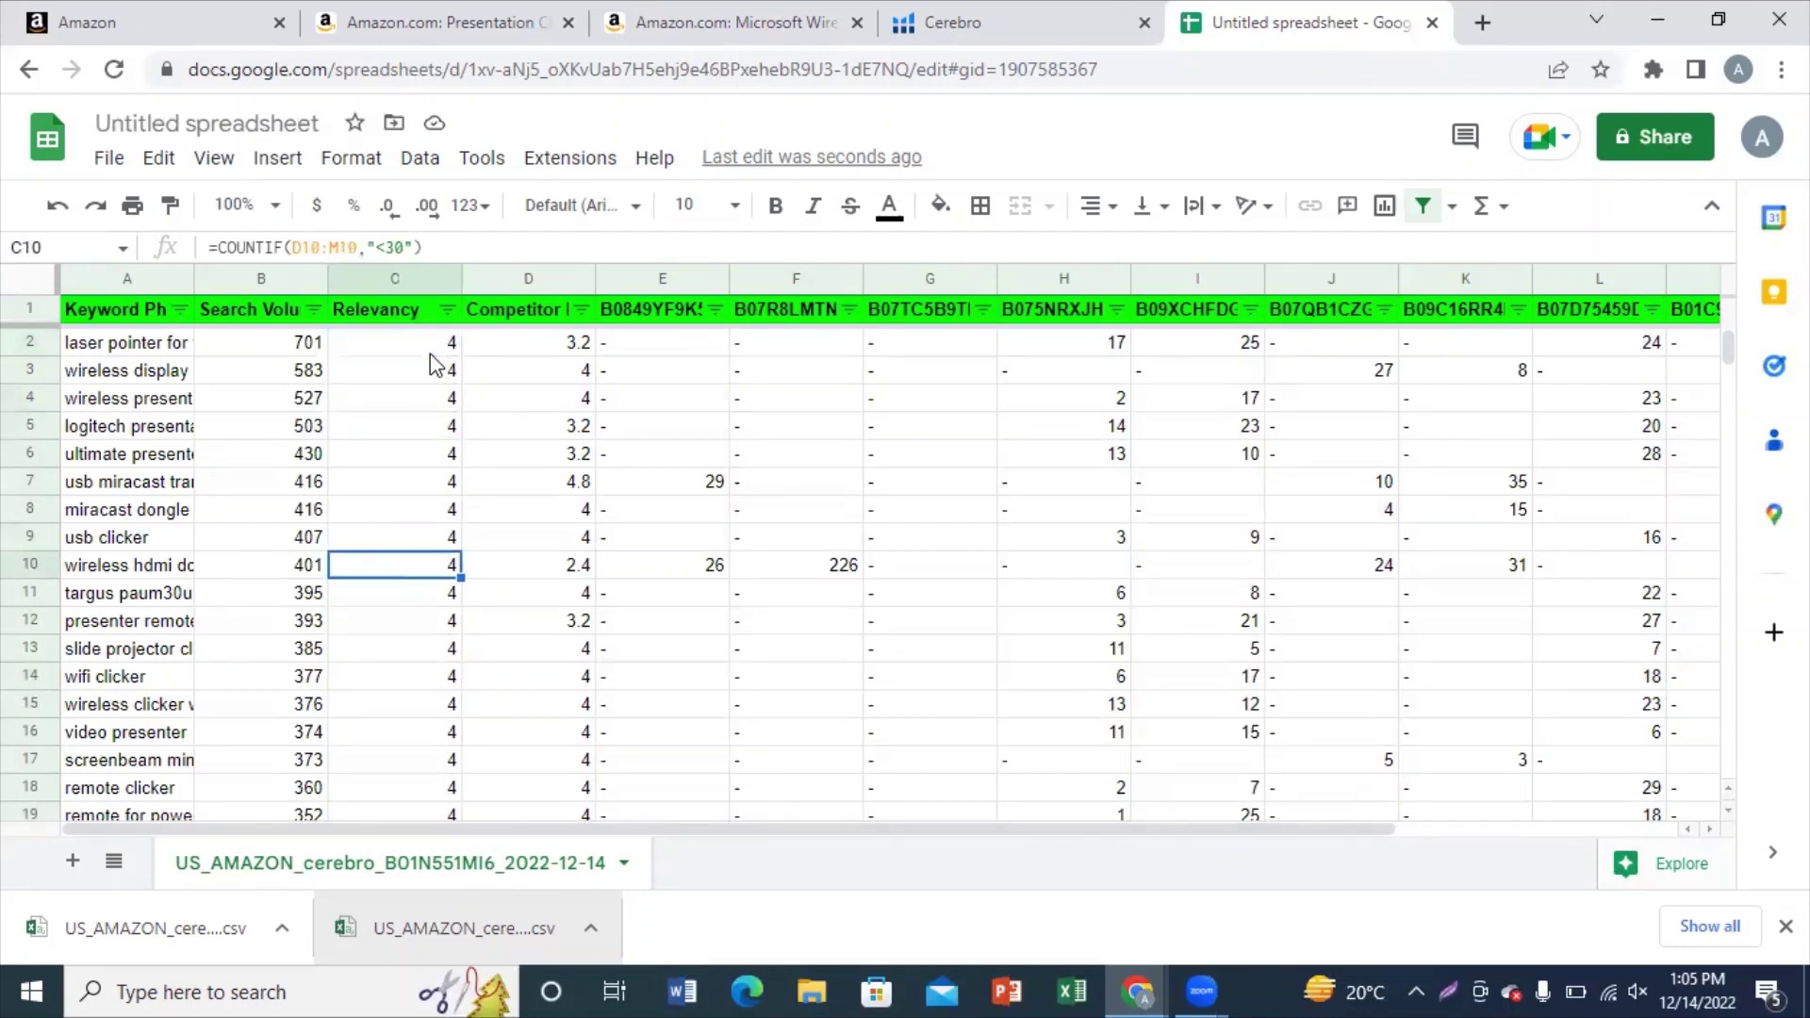
key(Down)
key(Down)
key(Down)
key(Down)
key(Down)
key(Down)
key(Down)
key(Down)
key(Down)
key(Down)
key(Down)
key(Down)
key(Down)
key(Down)
key(Down)
key(Down)
key(Down)
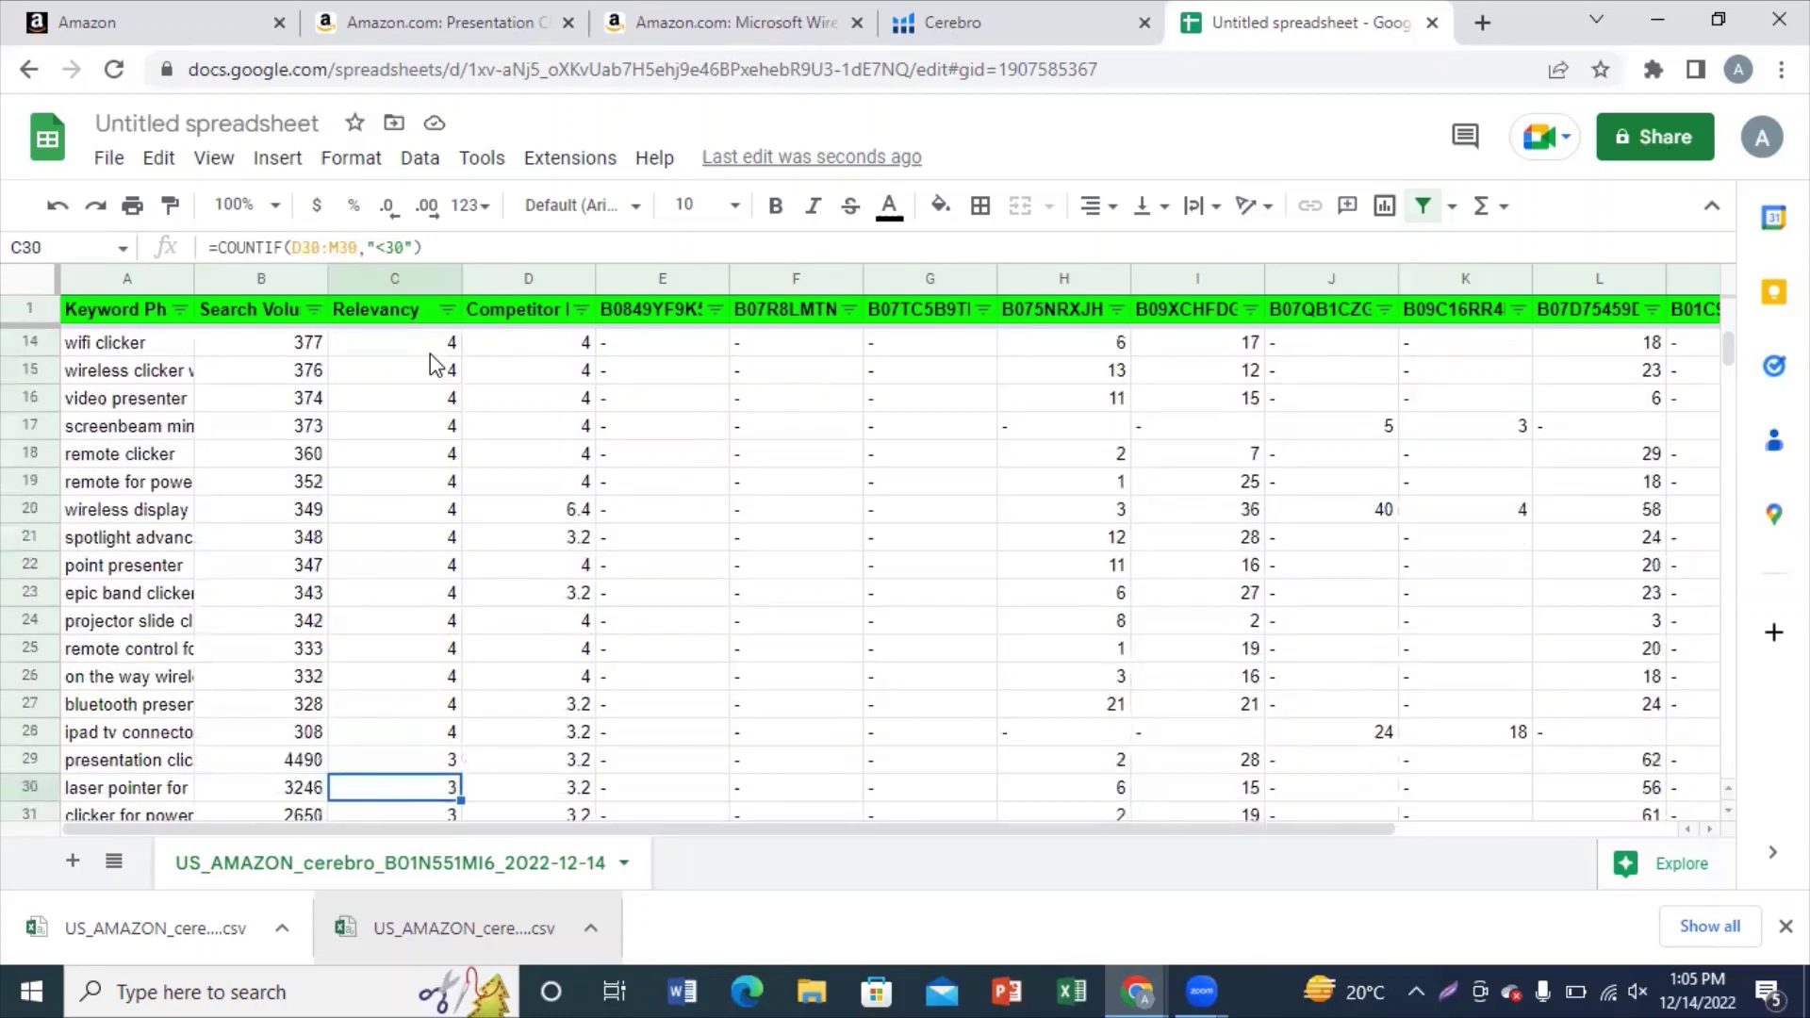
key(Down)
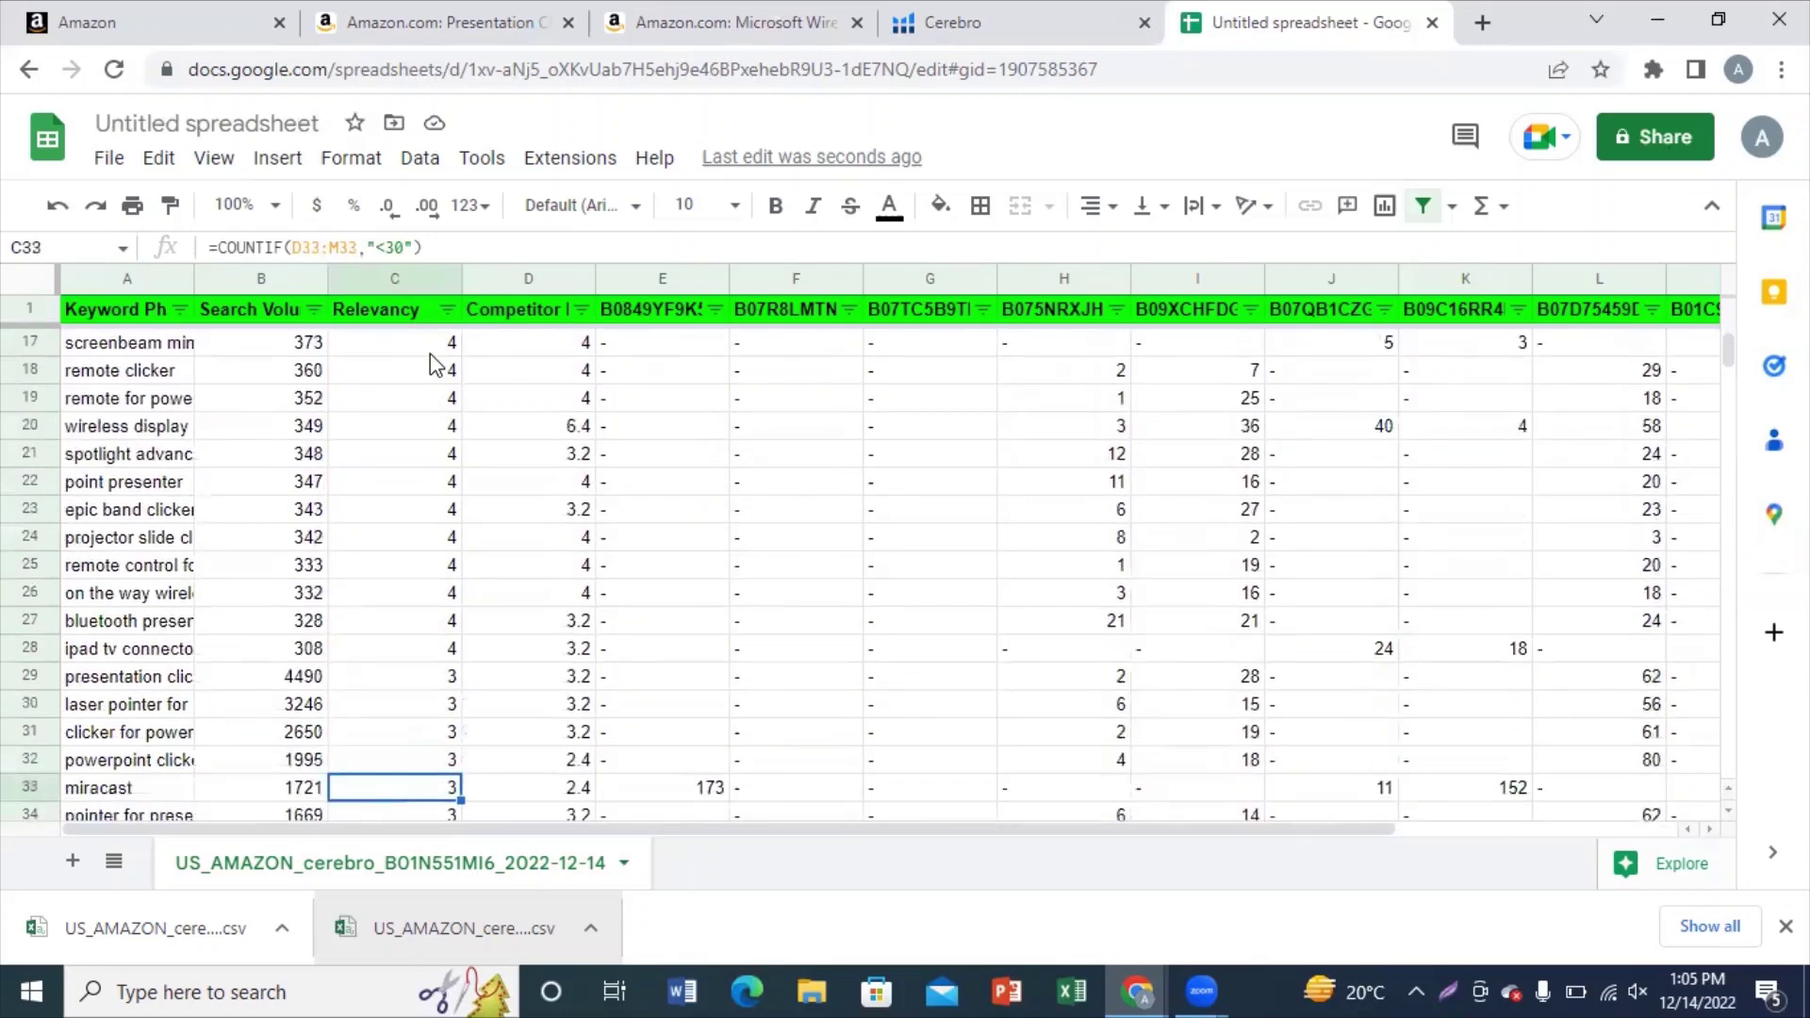
key(Down)
key(Down)
key(Down)
key(Down)
key(Down)
key(Down)
key(Down)
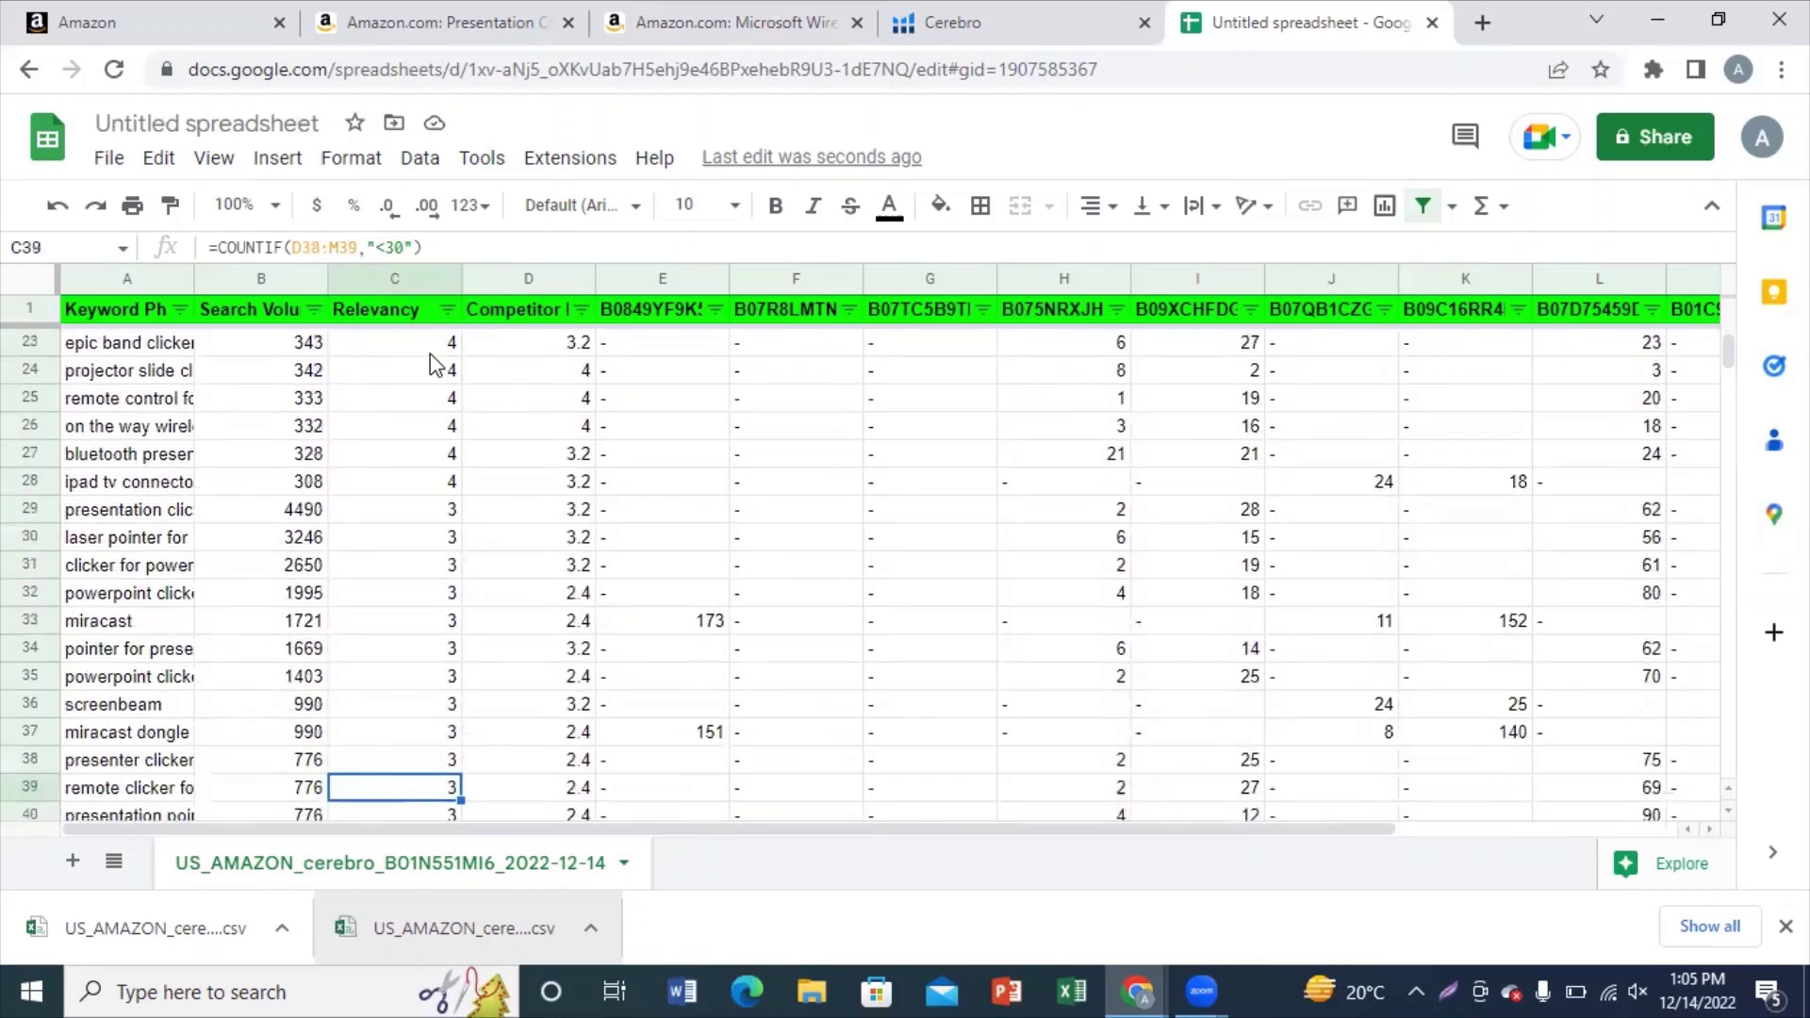
key(Down)
key(Down)
key(Down)
key(Up)
key(Up)
key(Up)
key(Up)
key(Up)
key(Up)
key(Up)
key(Up)
key(Up)
key(Up)
key(Up)
key(Up)
key(Up)
key(Up)
key(Up)
key(Up)
key(Up)
key(Up)
key(Up)
key(Up)
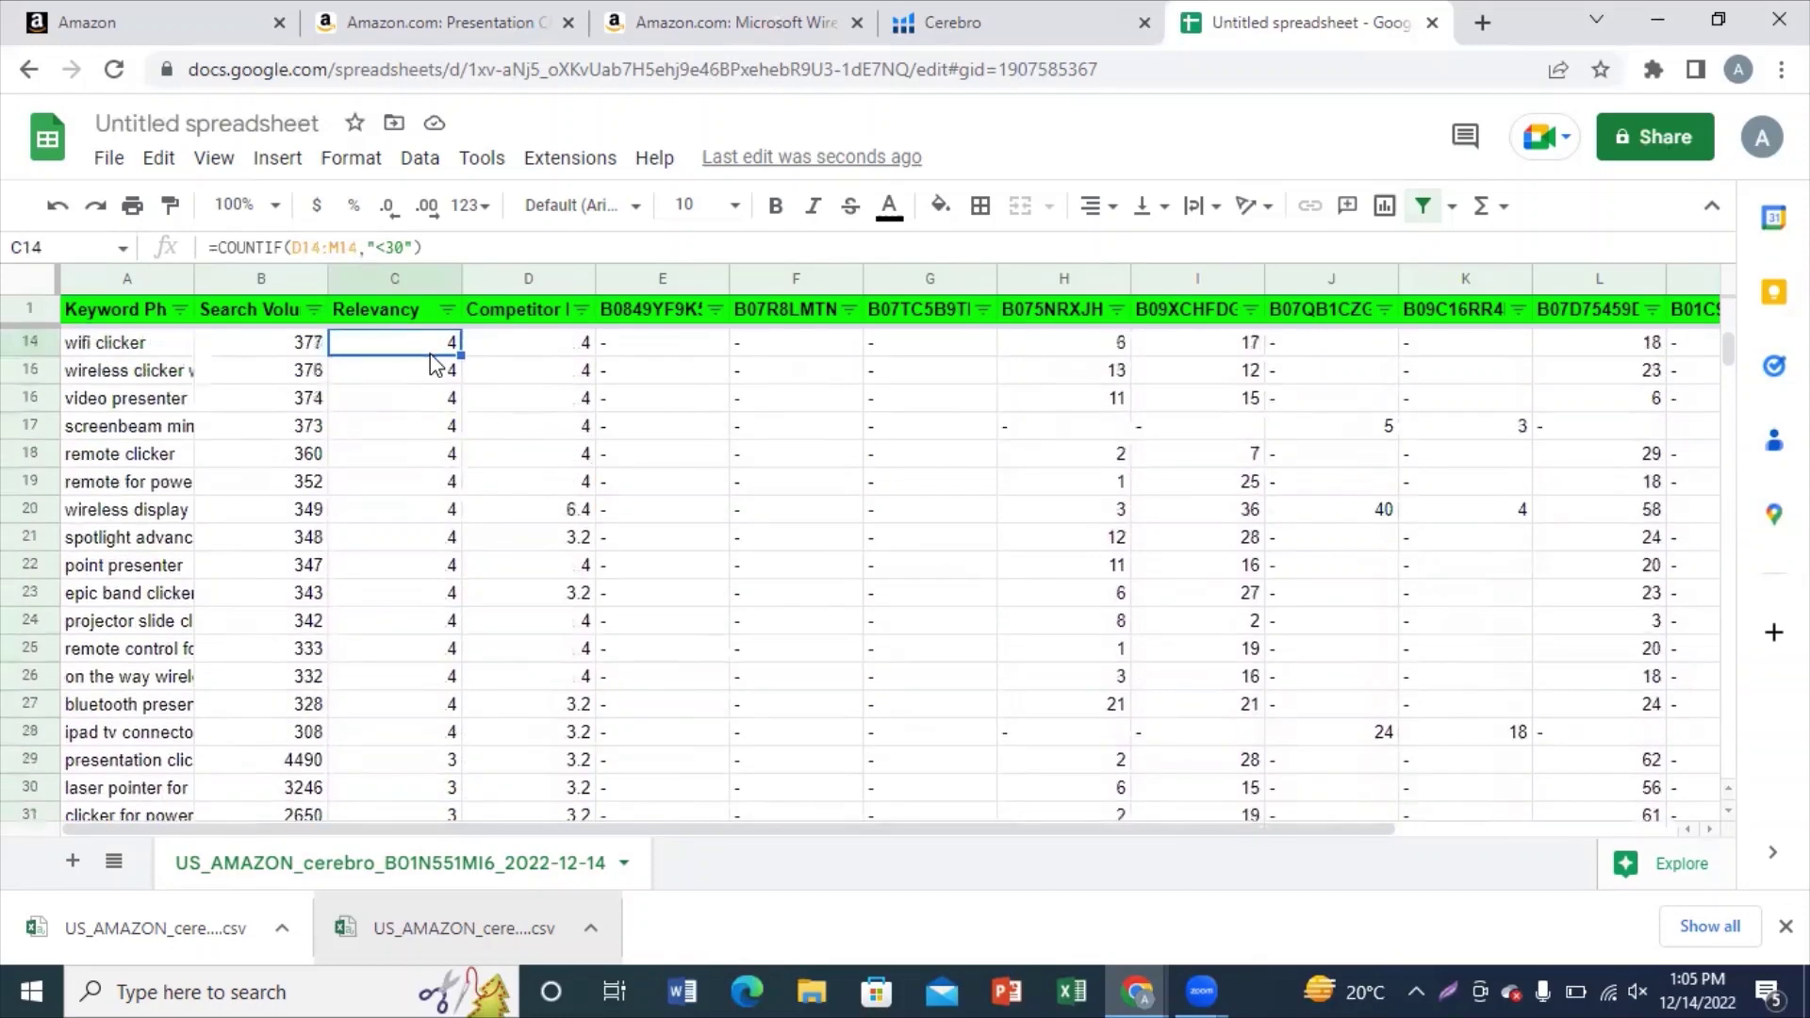